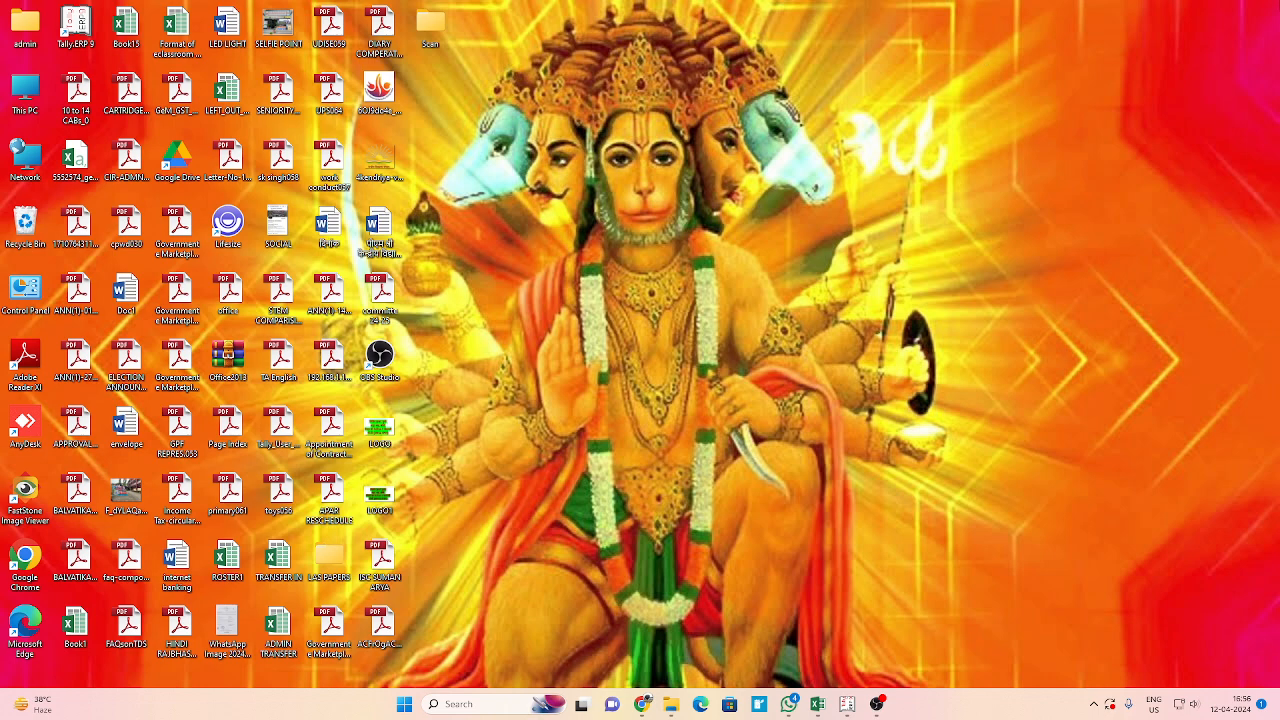
- Sign in to KVS Web Access in Chrome using the HTML5 logon
{"action": "left_click", "coordinate": [642, 704]}
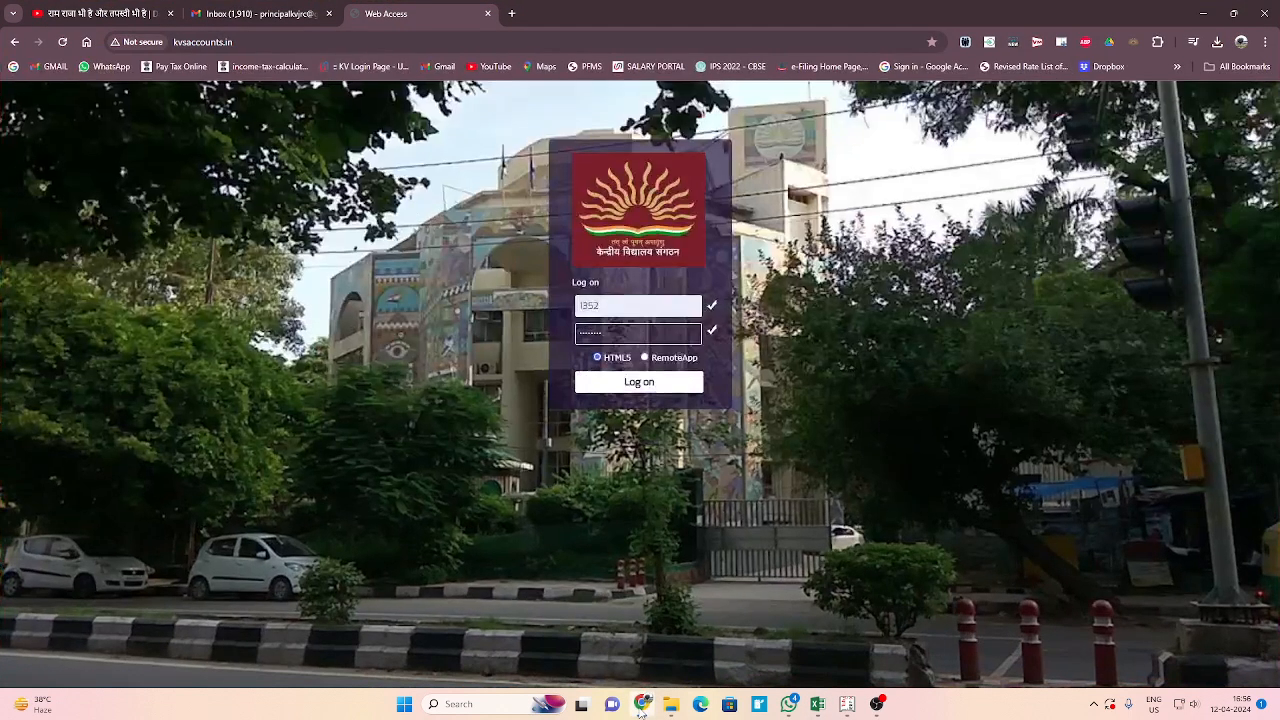
{"action": "left_click", "coordinate": [242, 44]}
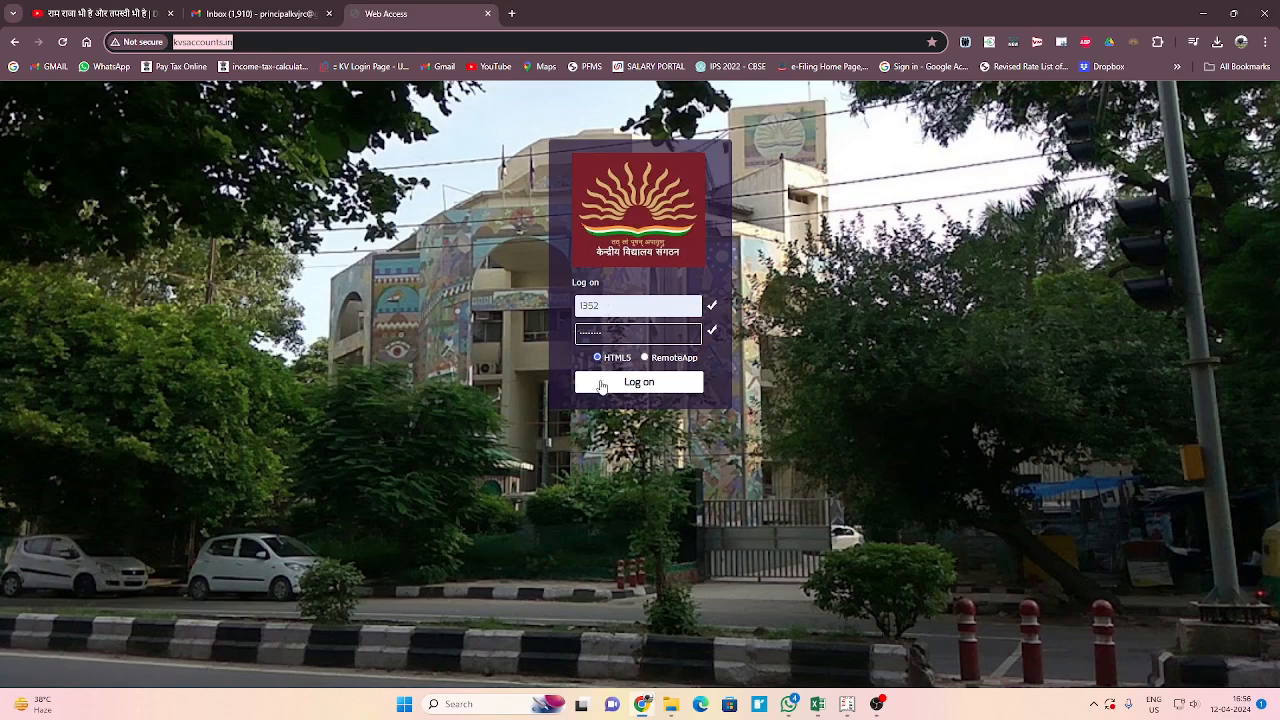
{"action": "left_click", "coordinate": [603, 386]}
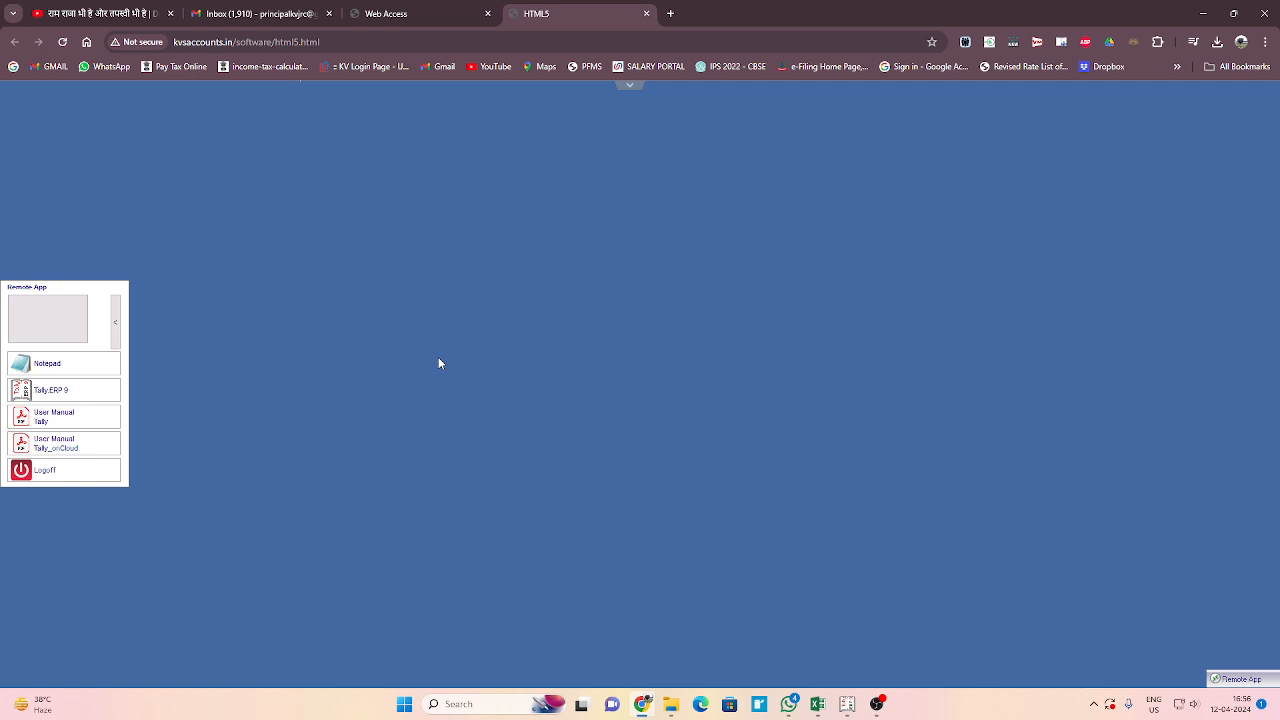
- Launch Tally.ERP 9 from the Remote App panel, maximize it, and start Select Company
{"action": "left_click", "coordinate": [58, 394]}
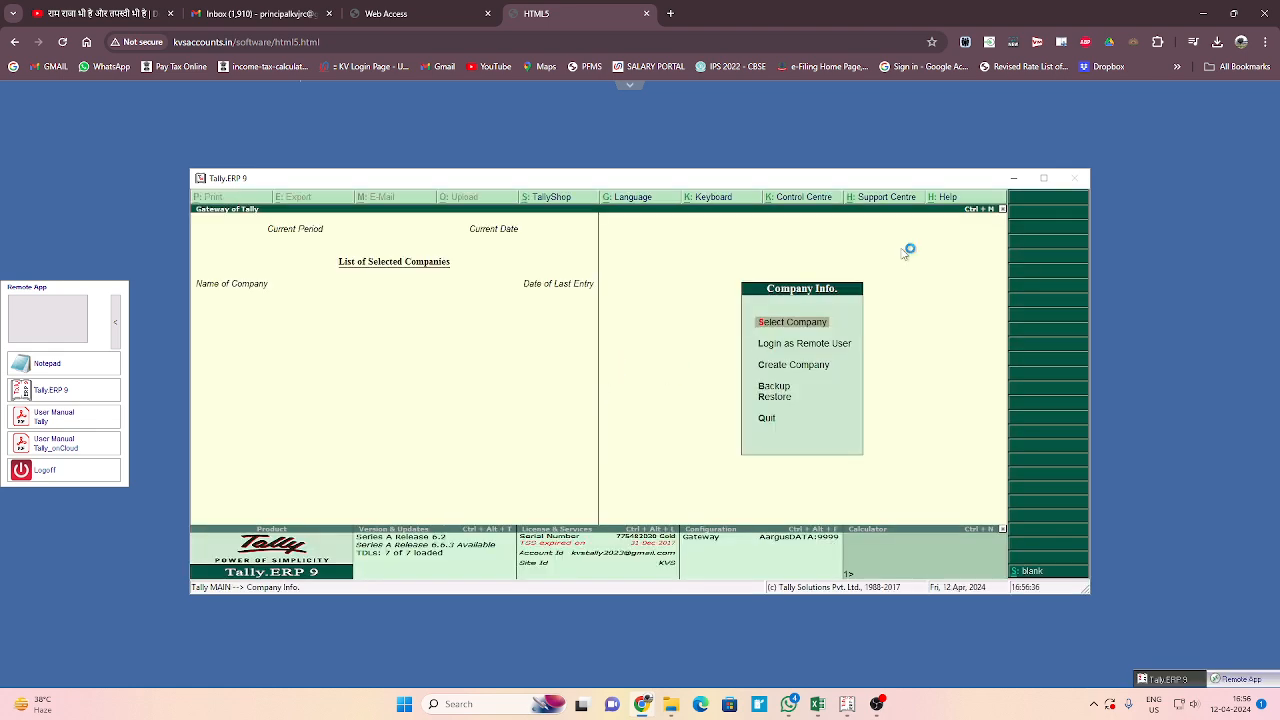
{"action": "left_click", "coordinate": [1044, 178]}
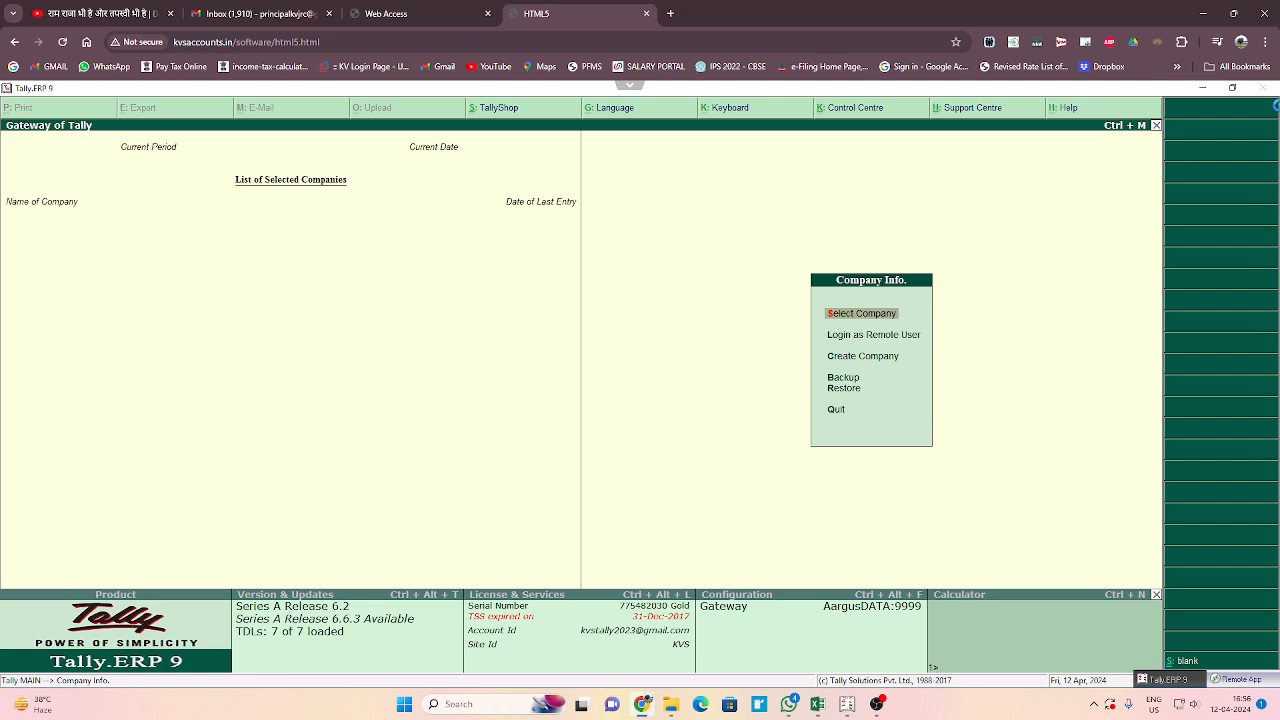
{"action": "key", "text": "Return"}
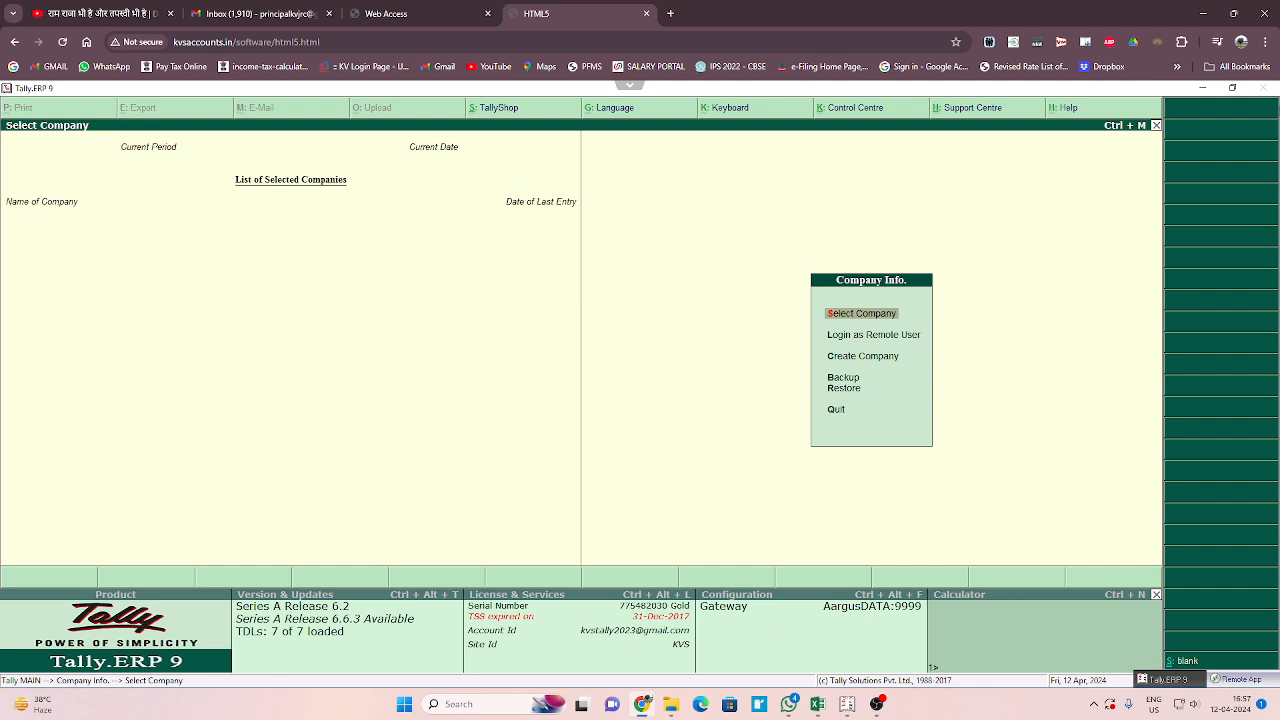
- Filter companies by 'Jrc', open SF Bareilly JRC, and log in with the user name and password
{"action": "key", "text": "Return"}
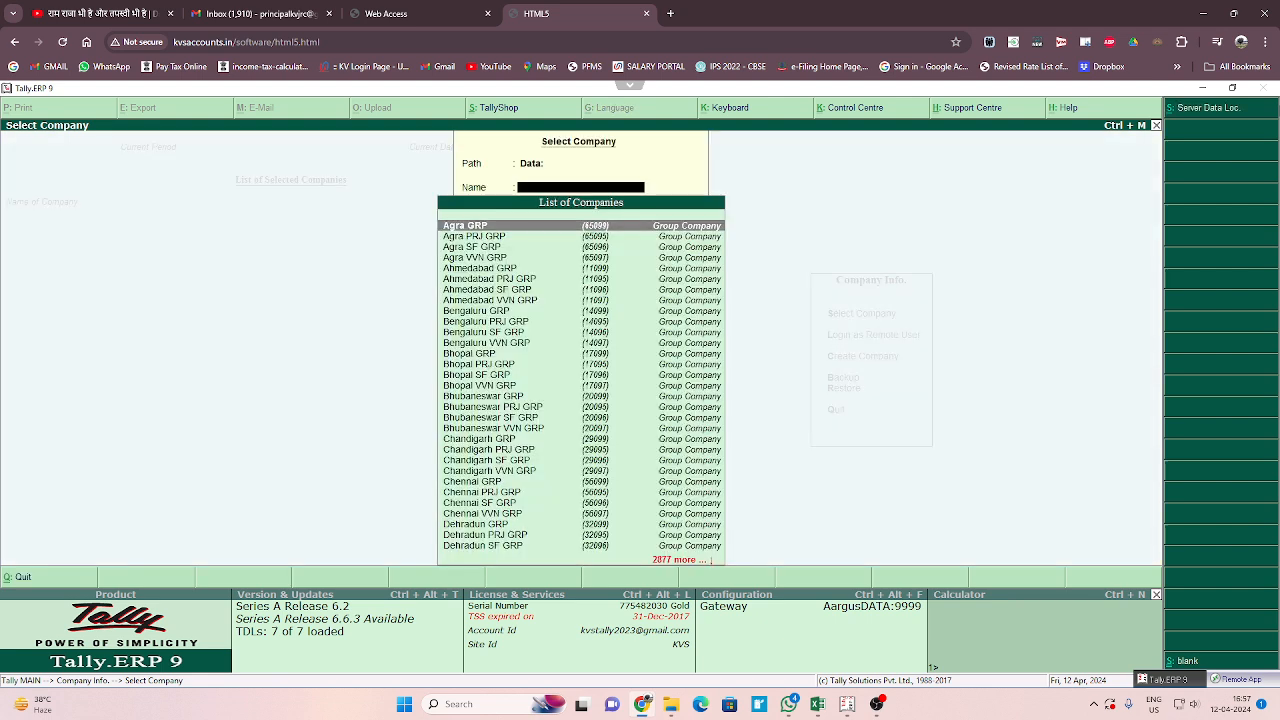
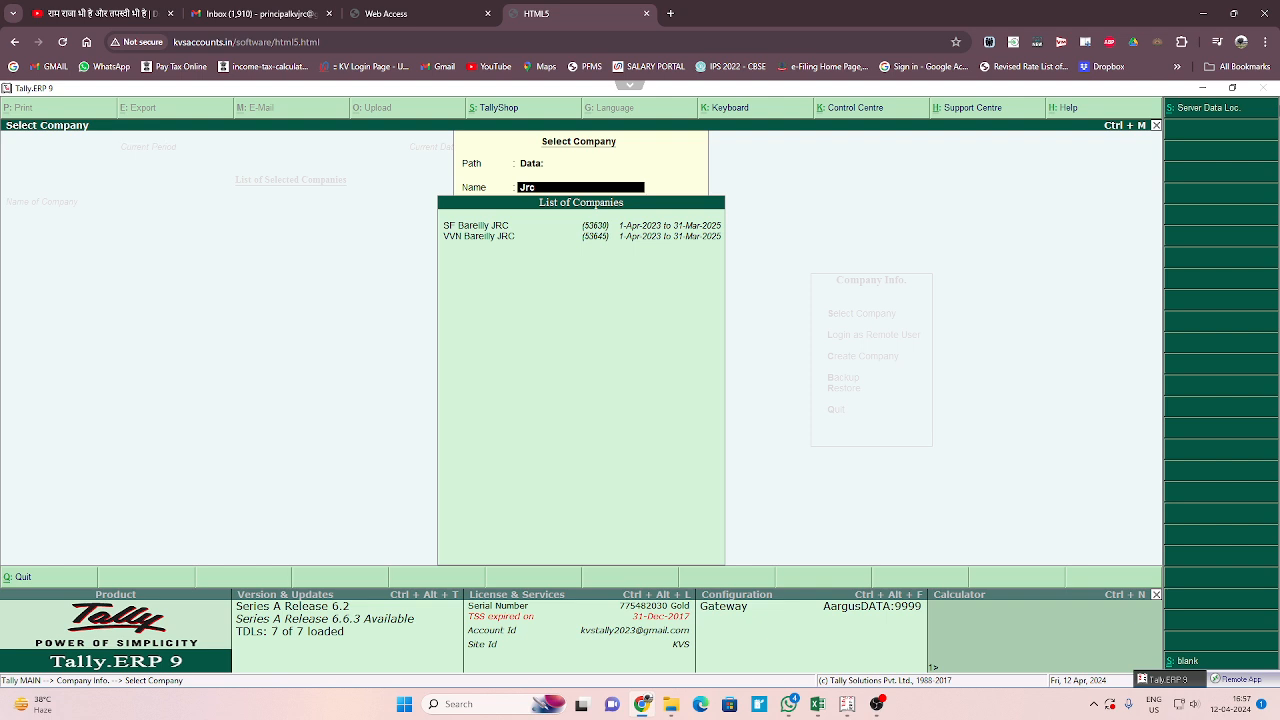
{"action": "key", "text": "Down"}
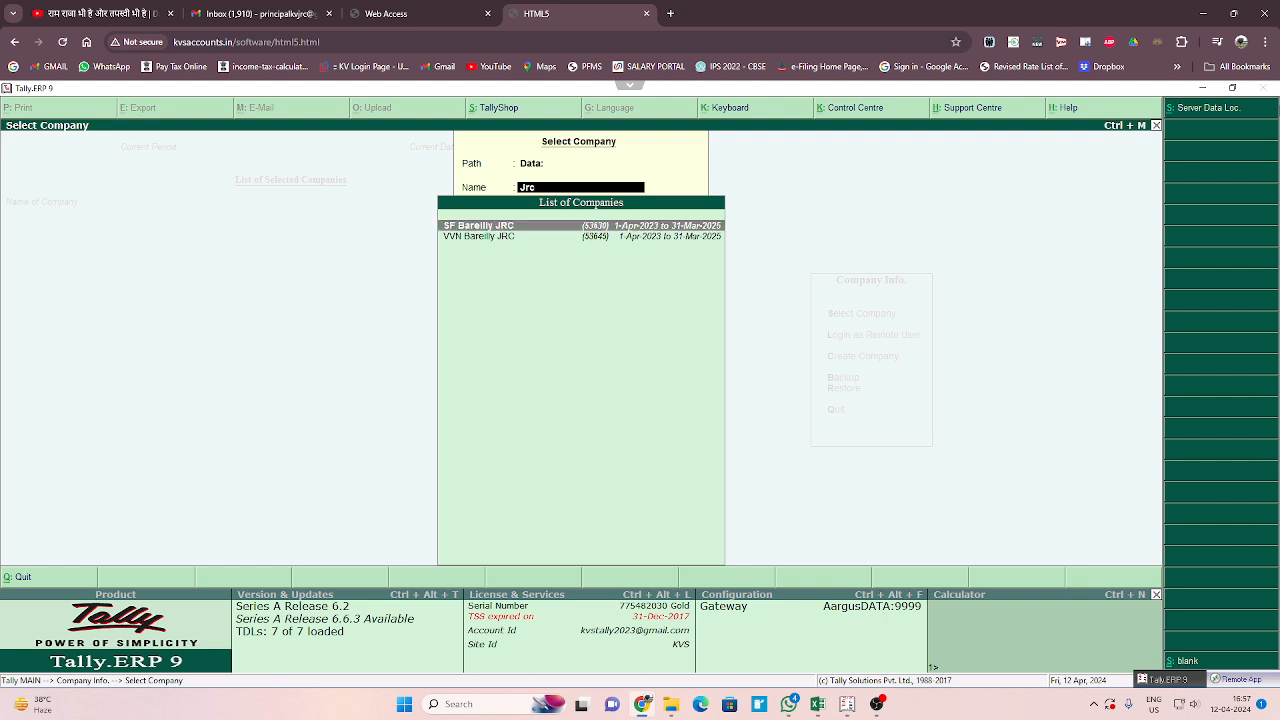
{"action": "key", "text": "Return"}
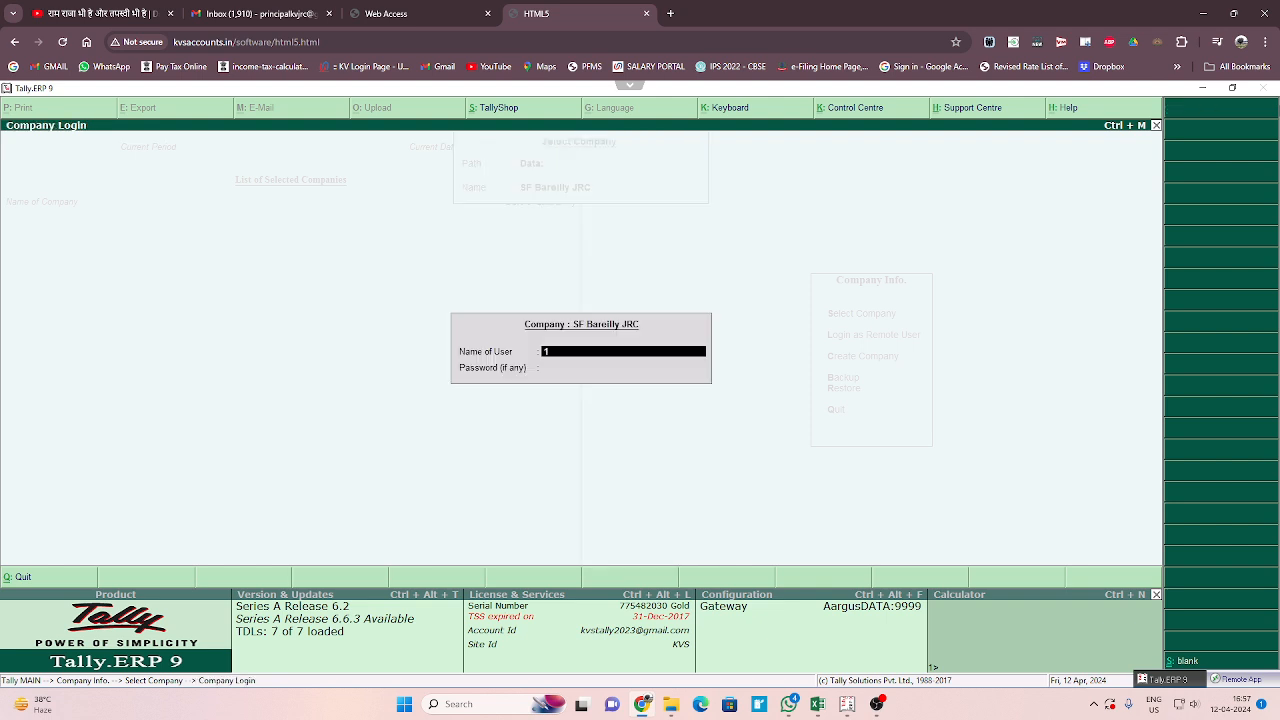
{"action": "key", "text": "Return"}
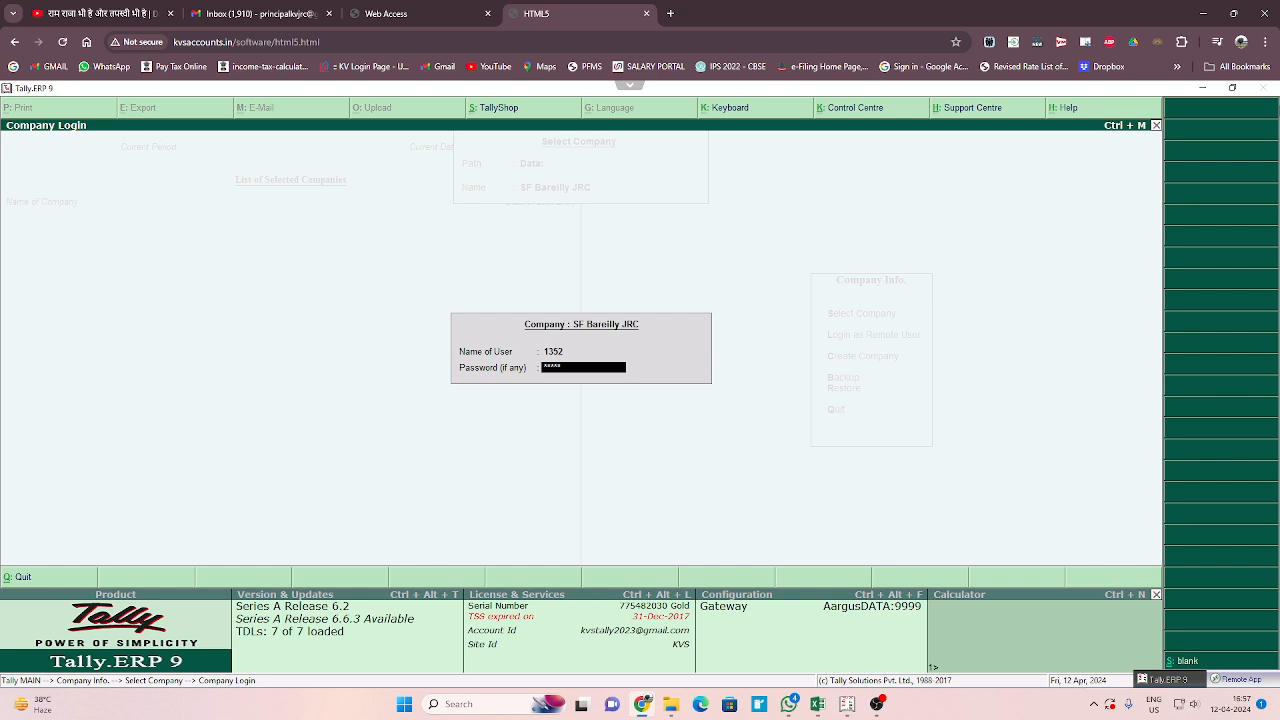
{"action": "key", "text": "Return"}
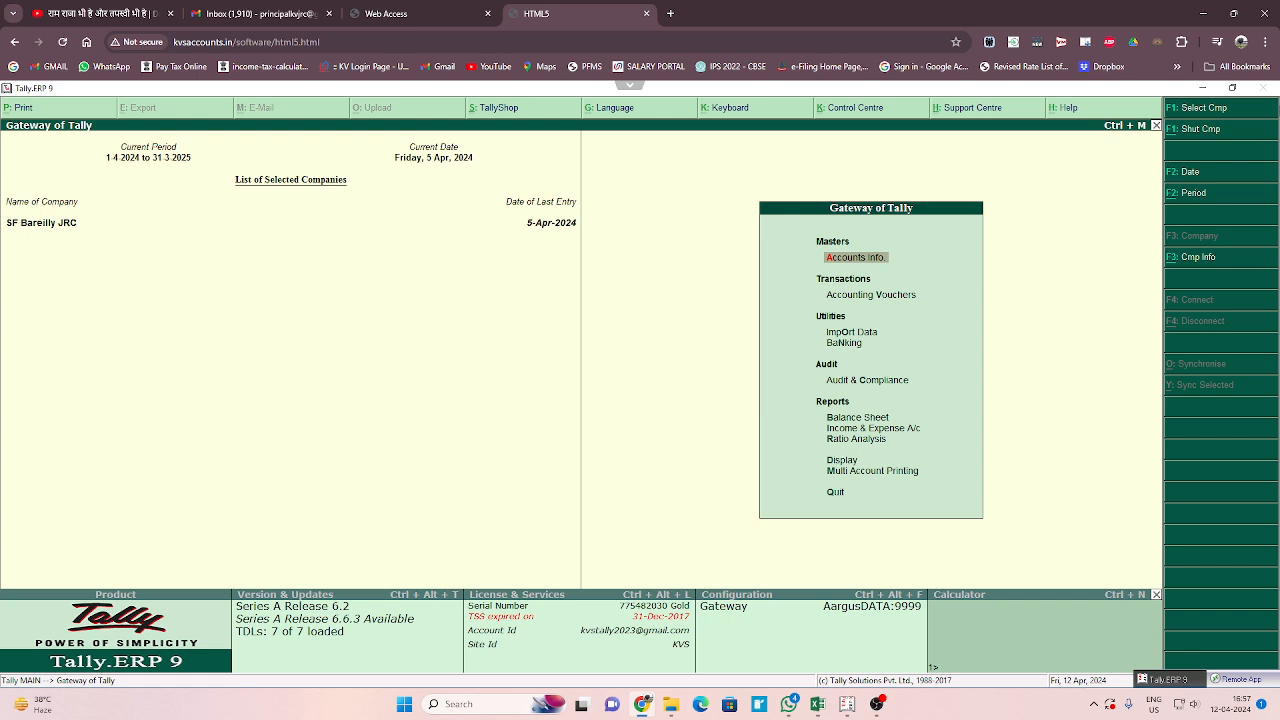
- Open Accounting Vouchers as a Journal, voucher SF/JV/24/3 dated 5-Apr-2024
{"action": "key", "text": "Down"}
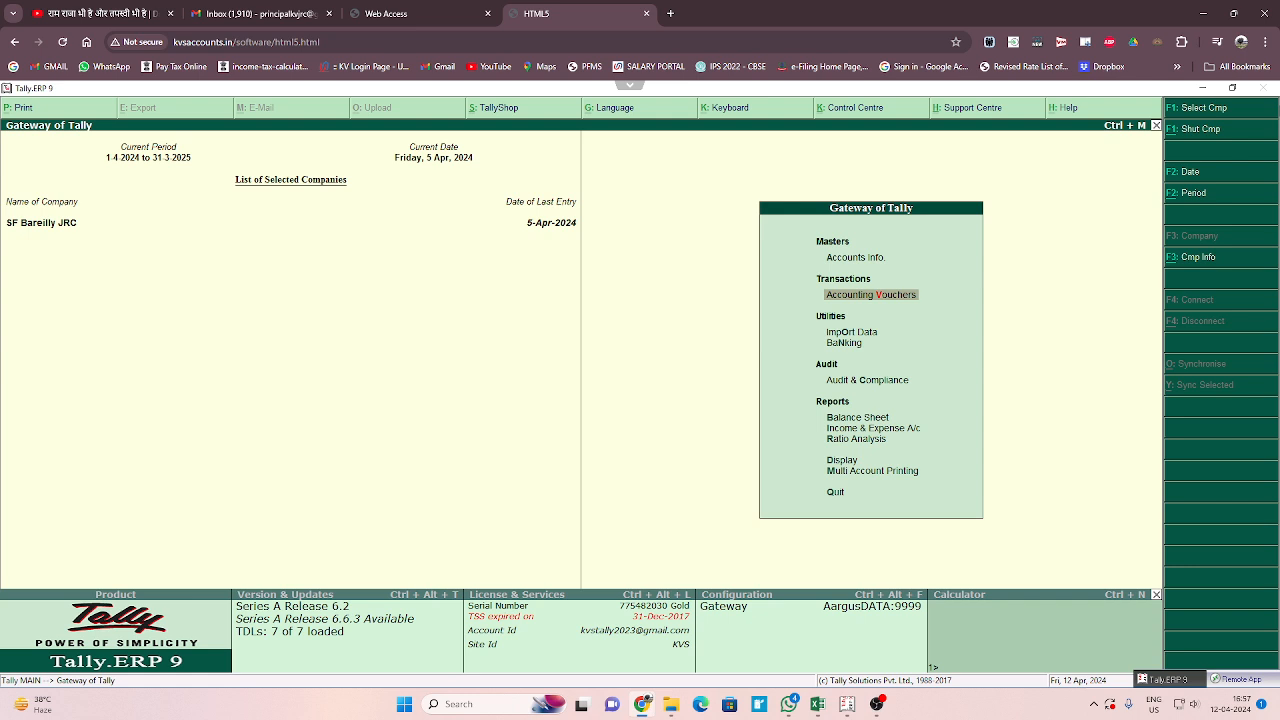
{"action": "key", "text": "Return"}
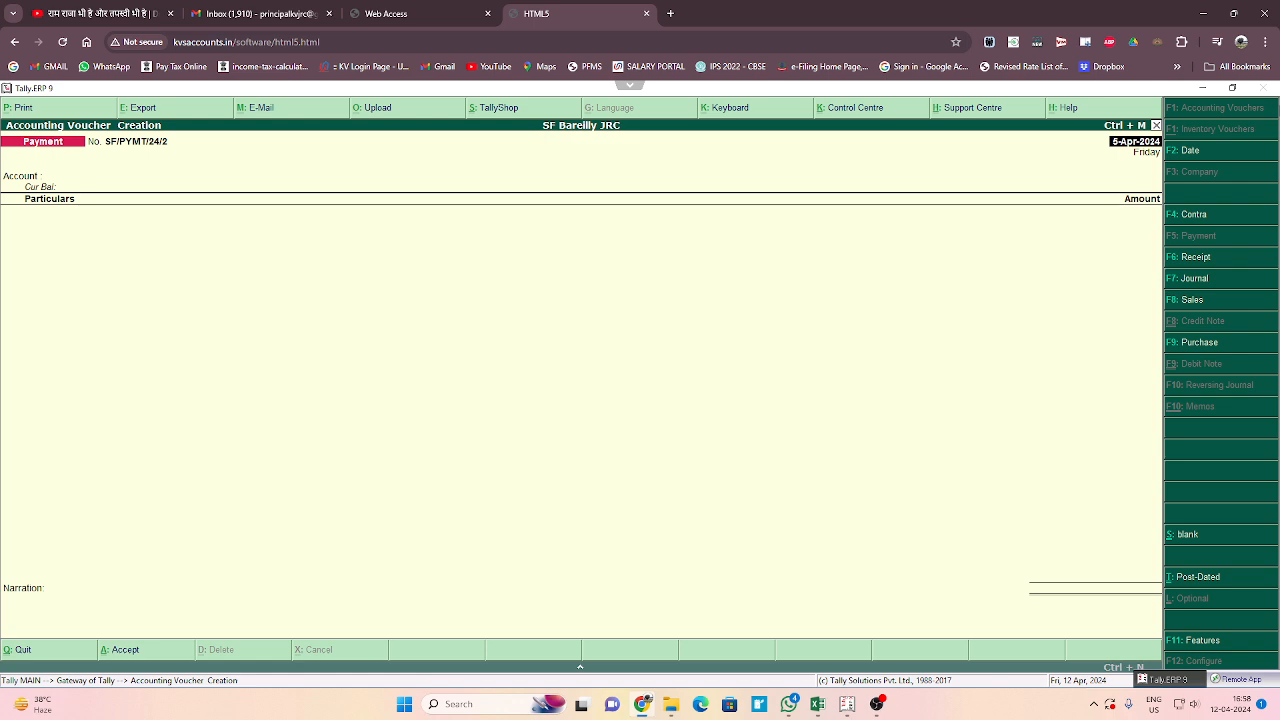
{"action": "key", "text": "F7"}
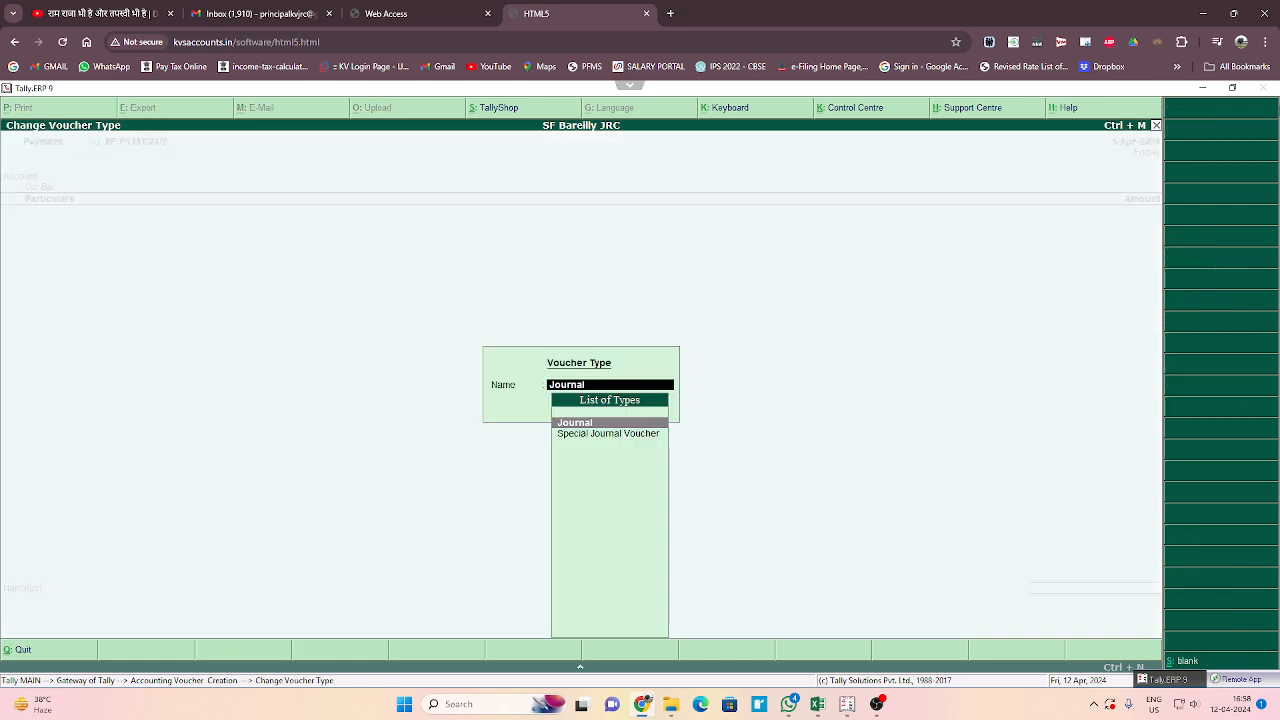
{"action": "key", "text": "Return"}
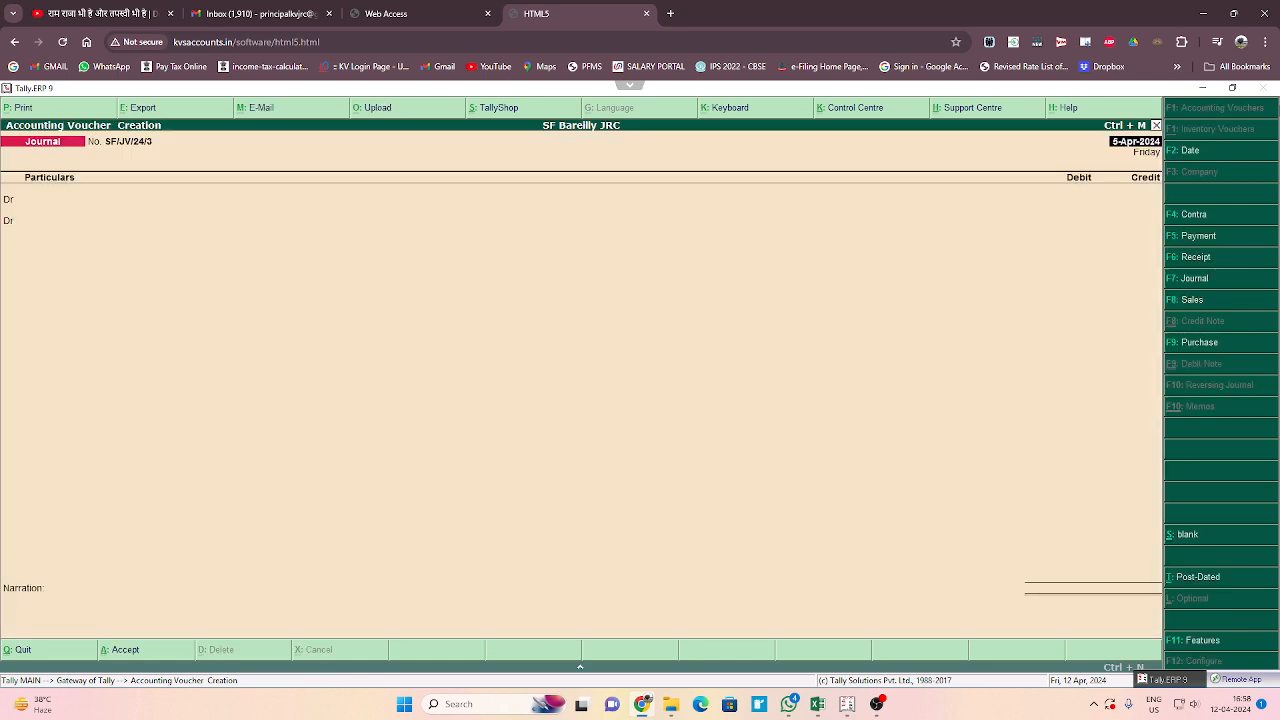
{"action": "key", "text": "Return"}
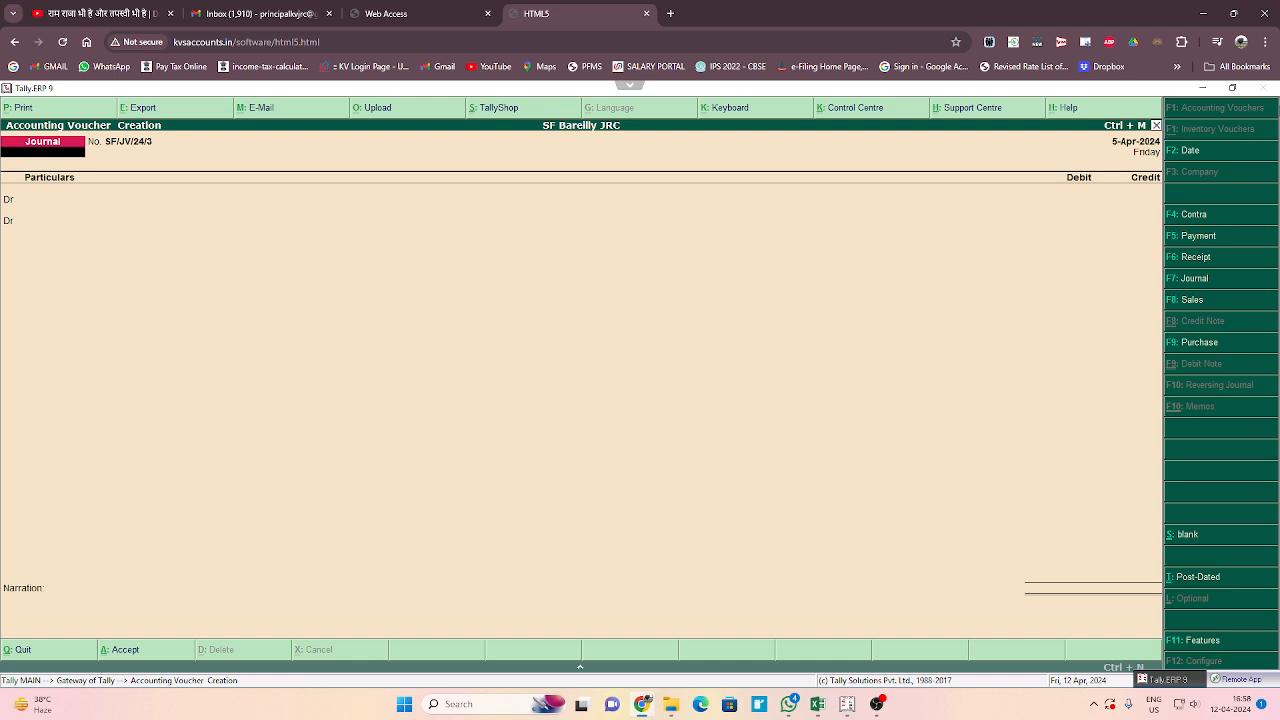
- Try dating the voucher 31.03.2024, dismiss the out-of-period error, and quit the unsaved Journal
{"action": "key", "text": "F2"}
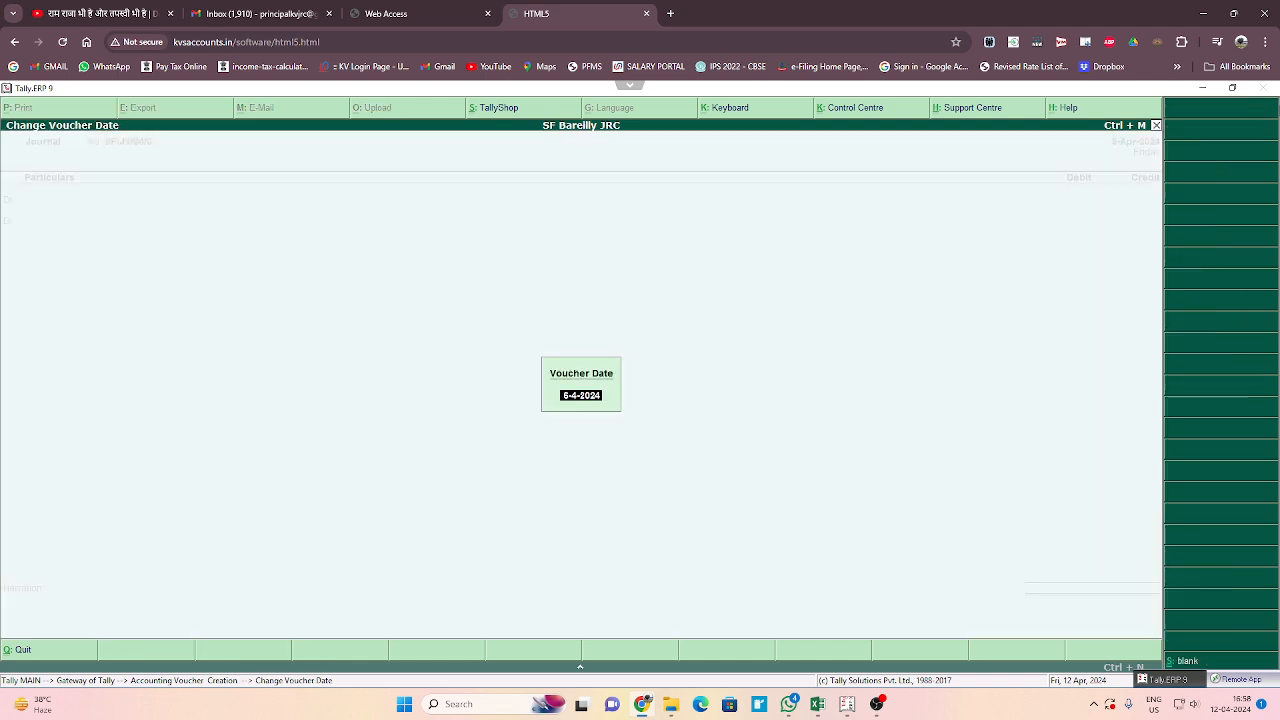
{"action": "type", "text": "31.03.2024"}
{"action": "key", "text": "Return"}
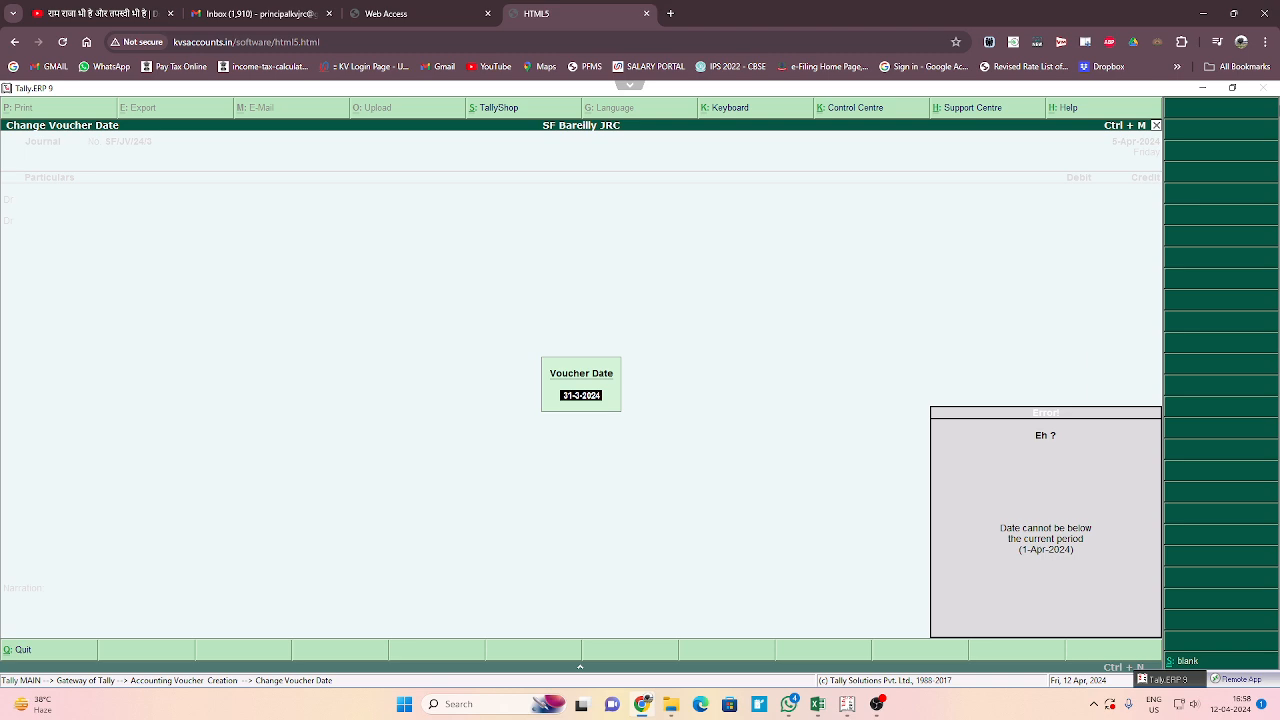
{"action": "key", "text": "Escape"}
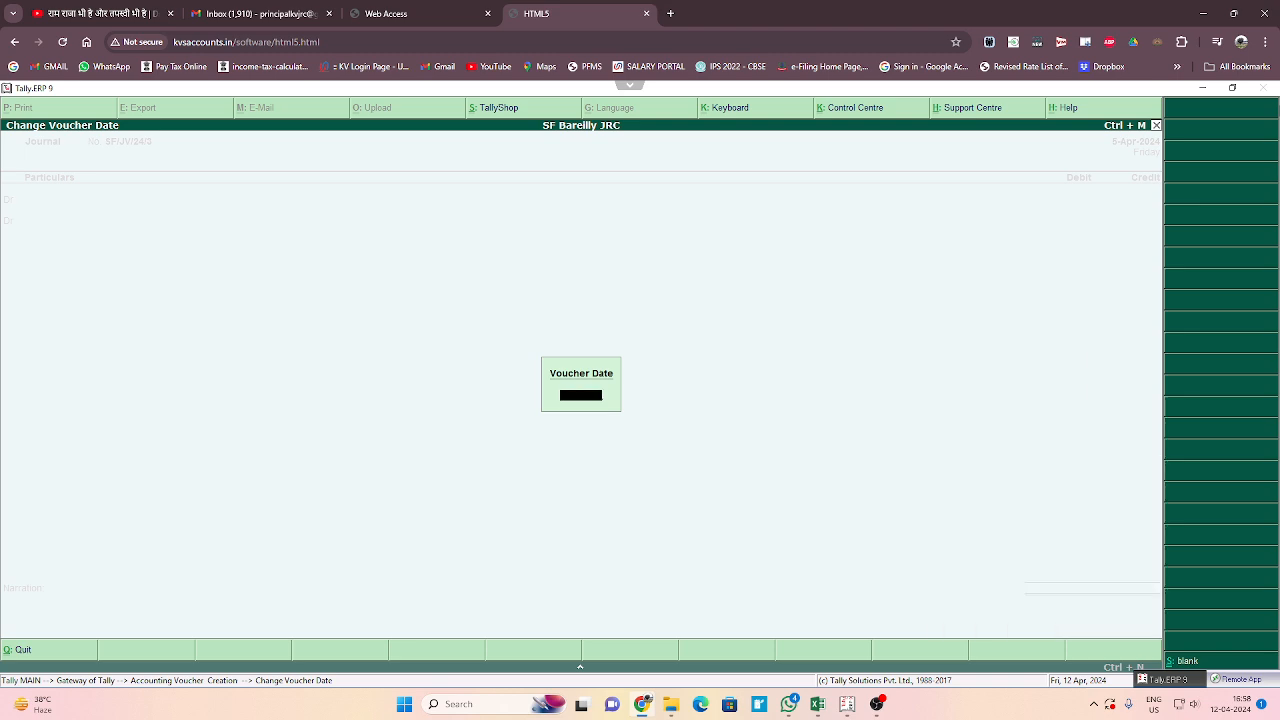
{"action": "key", "text": "Escape"}
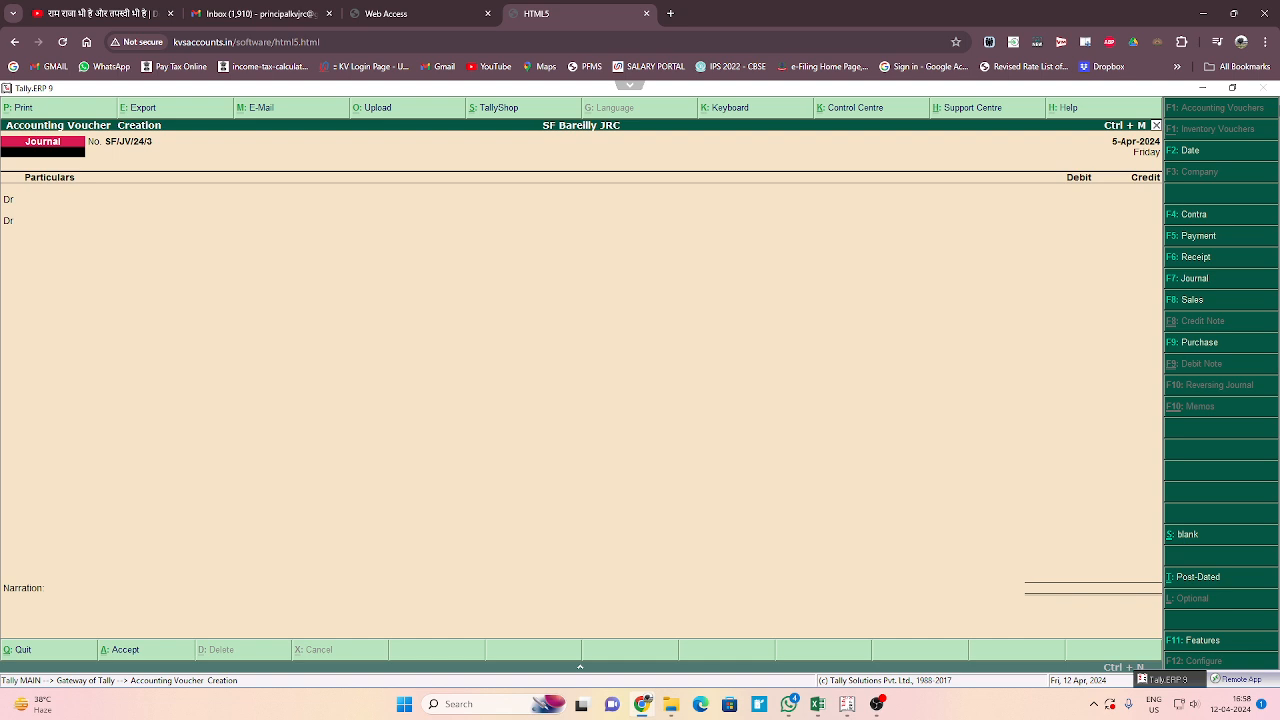
{"action": "key", "text": "Escape"}
{"action": "key", "text": "y"}
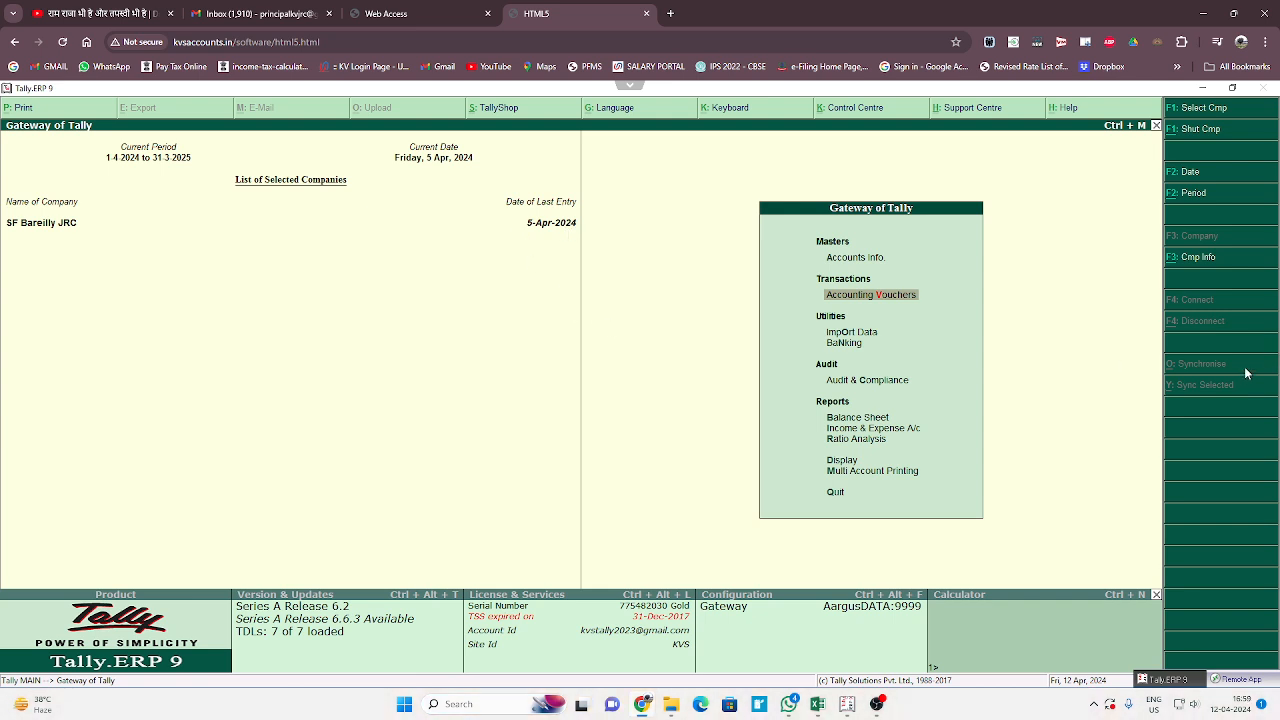
- Change the period to 1-4-2023 – 31.03.2024 and open Journal SF/JV/23/34 dated 31-Mar-2024
{"action": "key", "text": "alt+F2"}
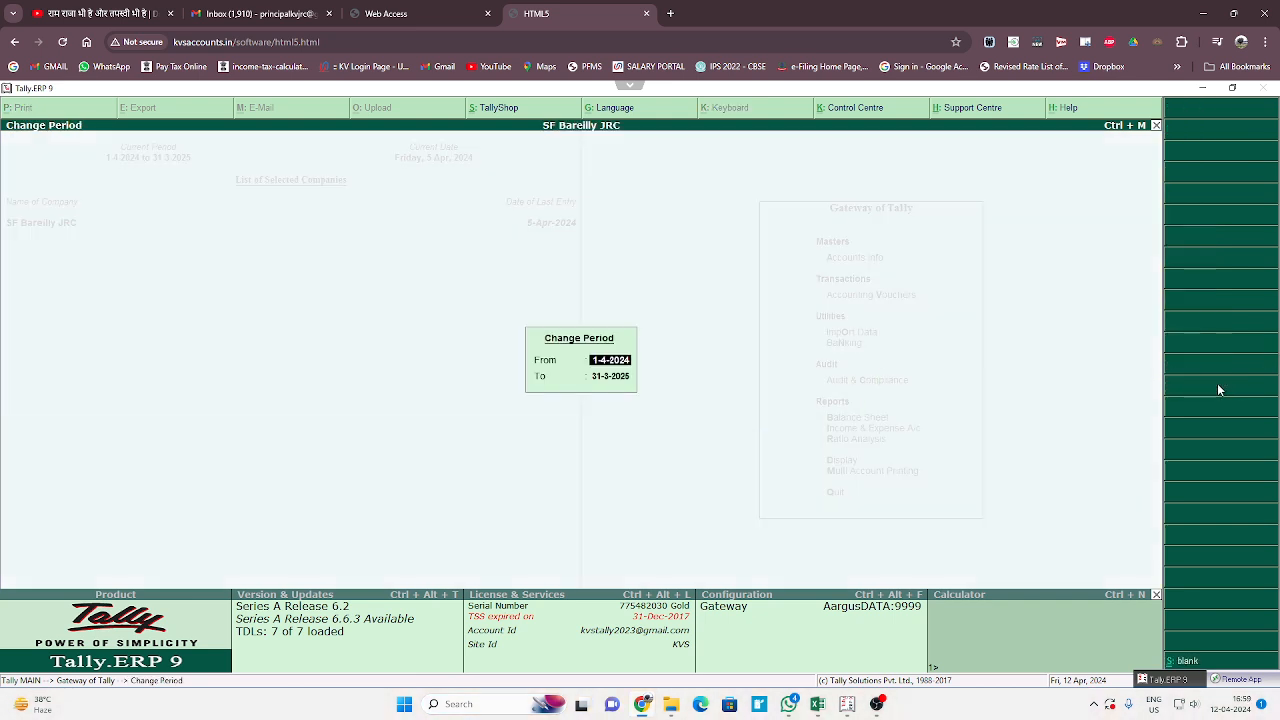
{"action": "type", "text": "1-4-2023"}
{"action": "key", "text": "Return"}
{"action": "type", "text": "31.03.2024"}
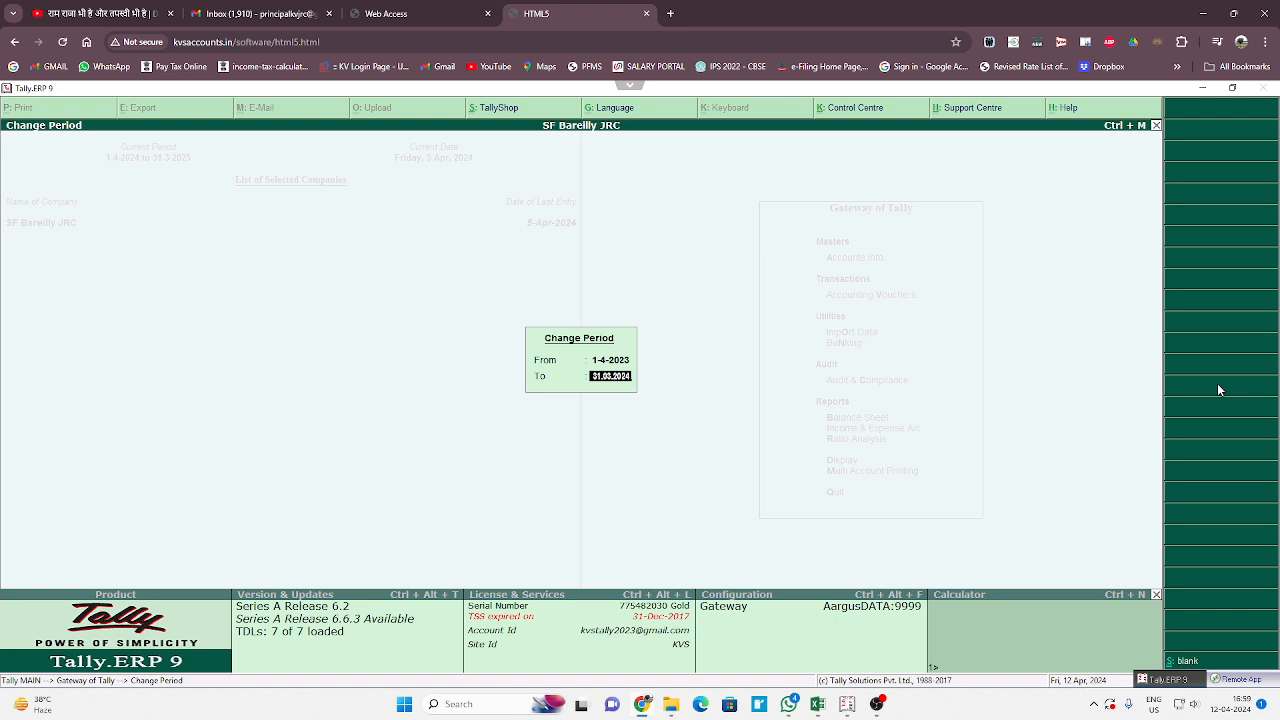
{"action": "key", "text": "Return"}
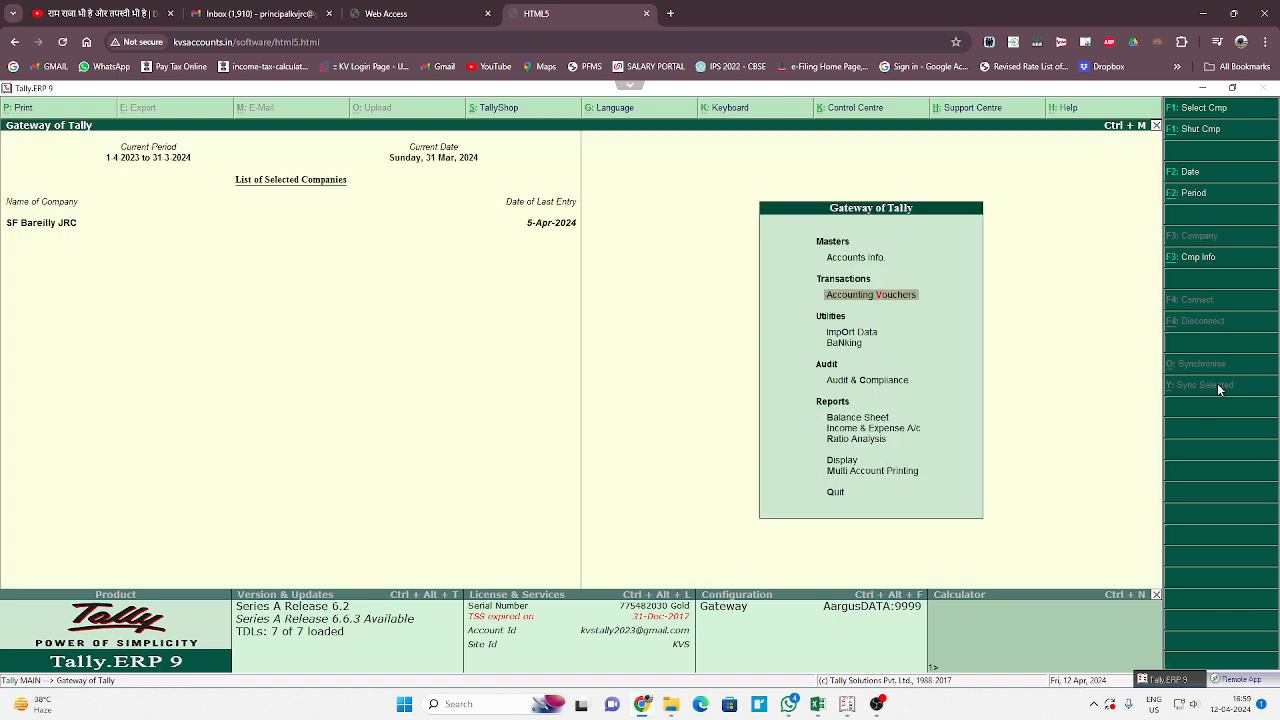
{"action": "key", "text": "Return"}
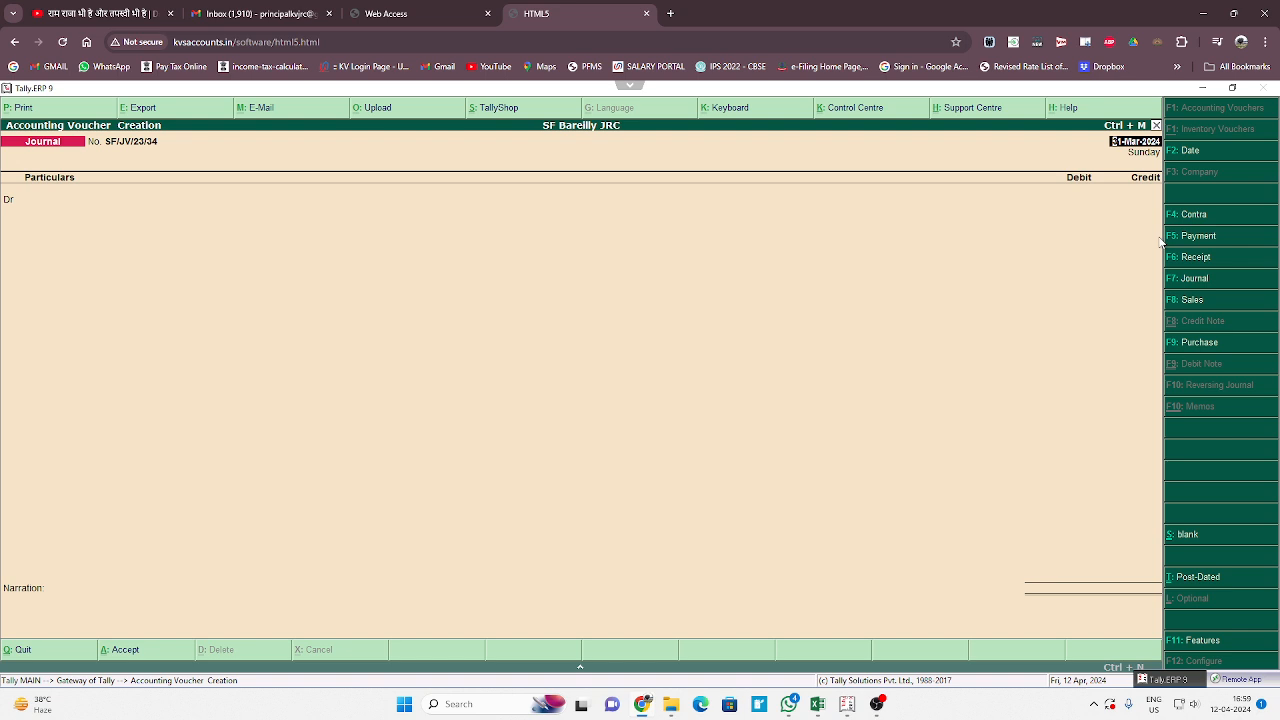
{"action": "key", "text": "Return"}
{"action": "key", "text": "Return"}
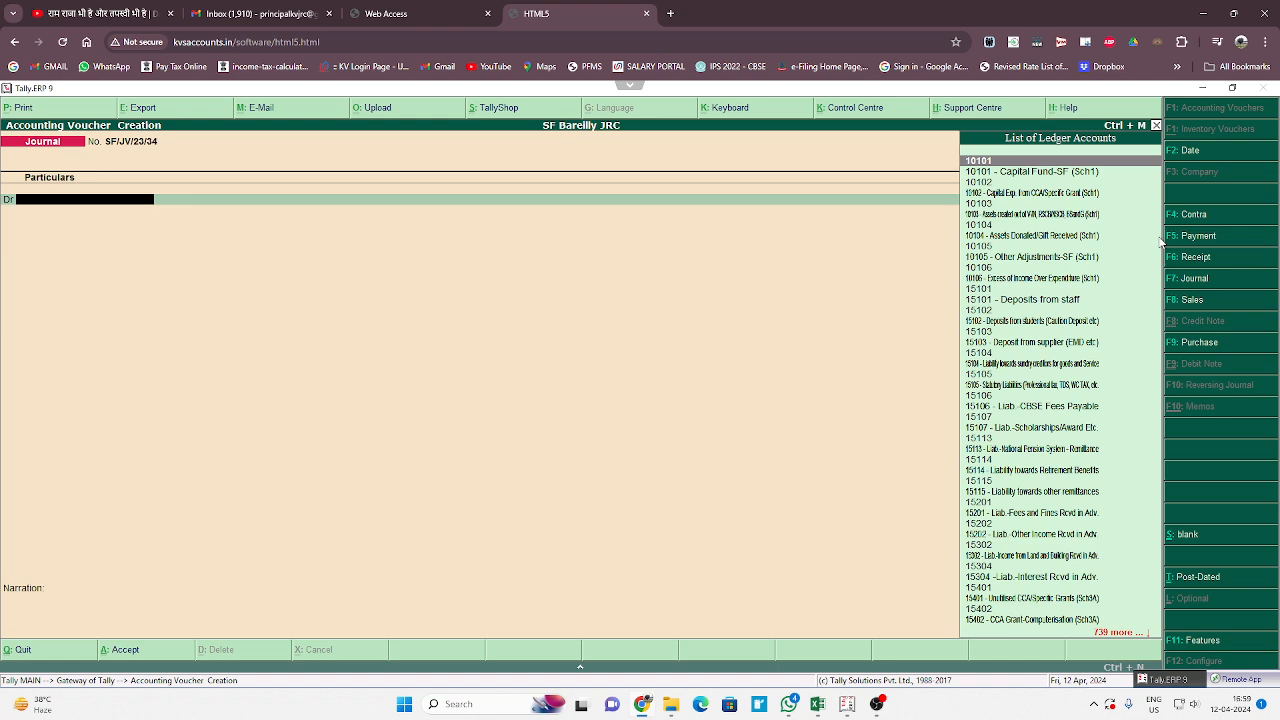
- Debit the Accum. Dep.-Furniture,Fixtures-CCA ledger, then bring up the KV_AA_22_23 (2) workbook
{"action": "type", "text": "Accum"}
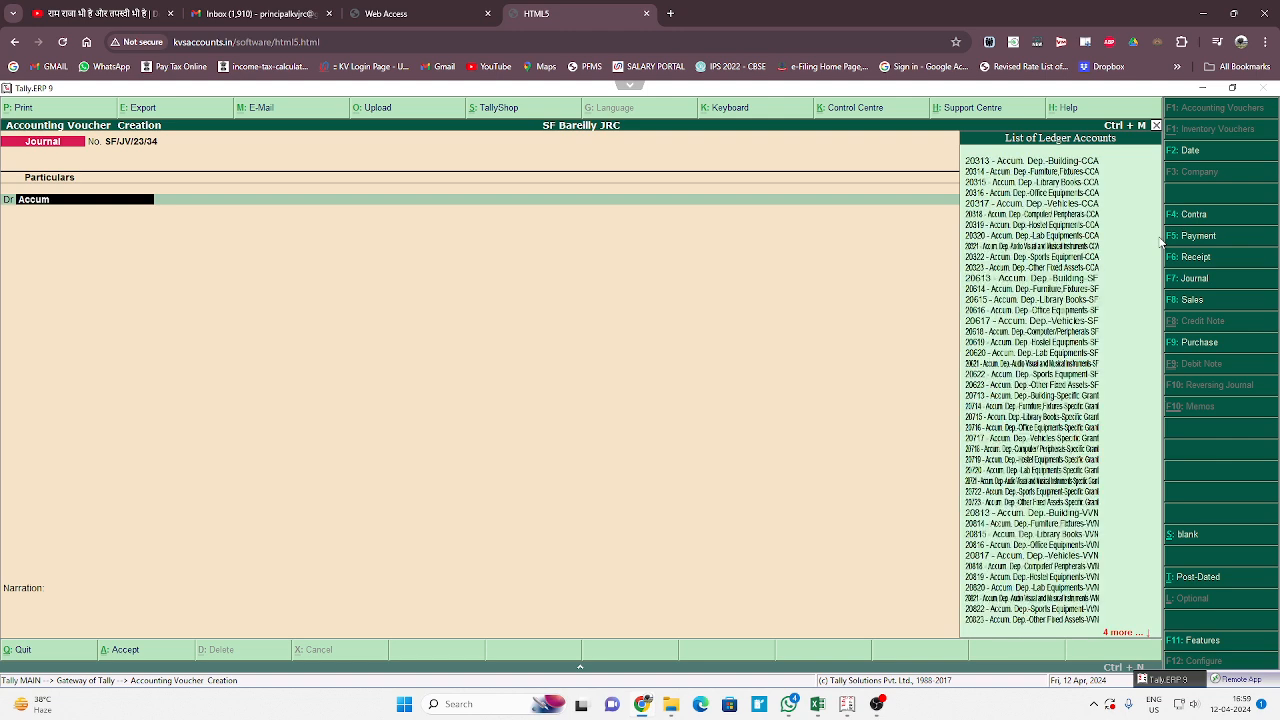
{"action": "key", "text": "Down"}
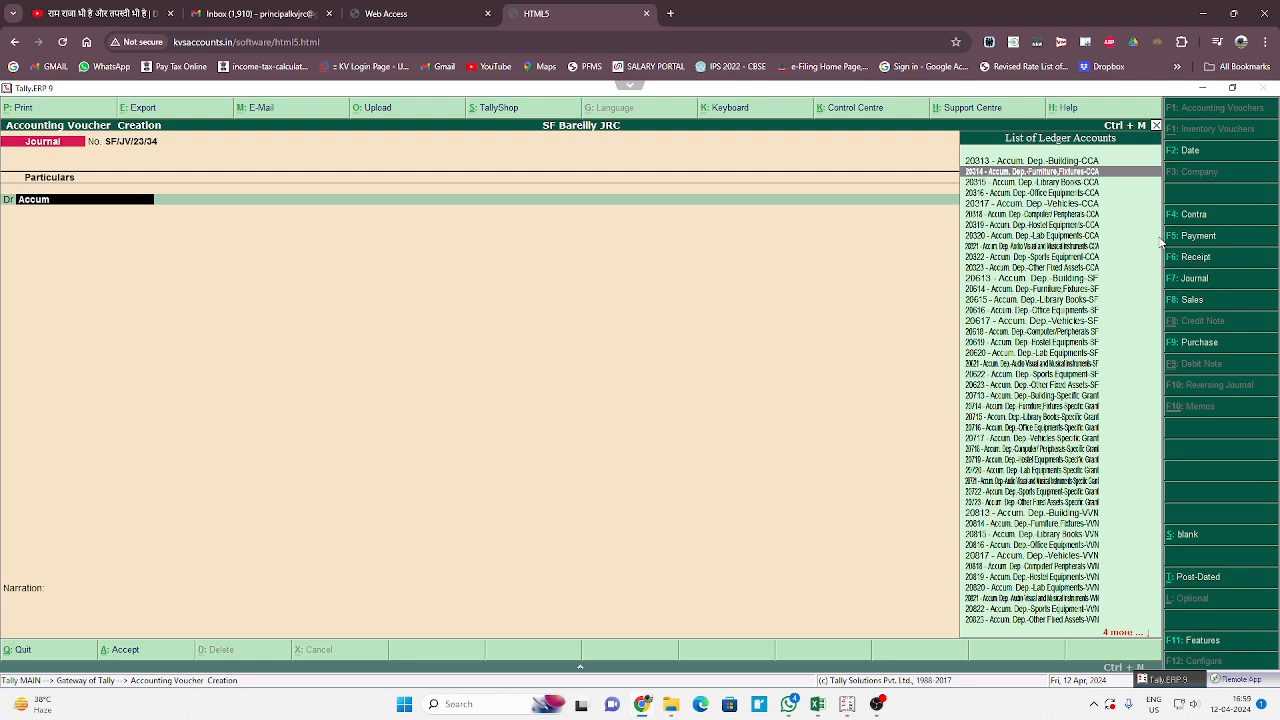
{"action": "key", "text": "Return"}
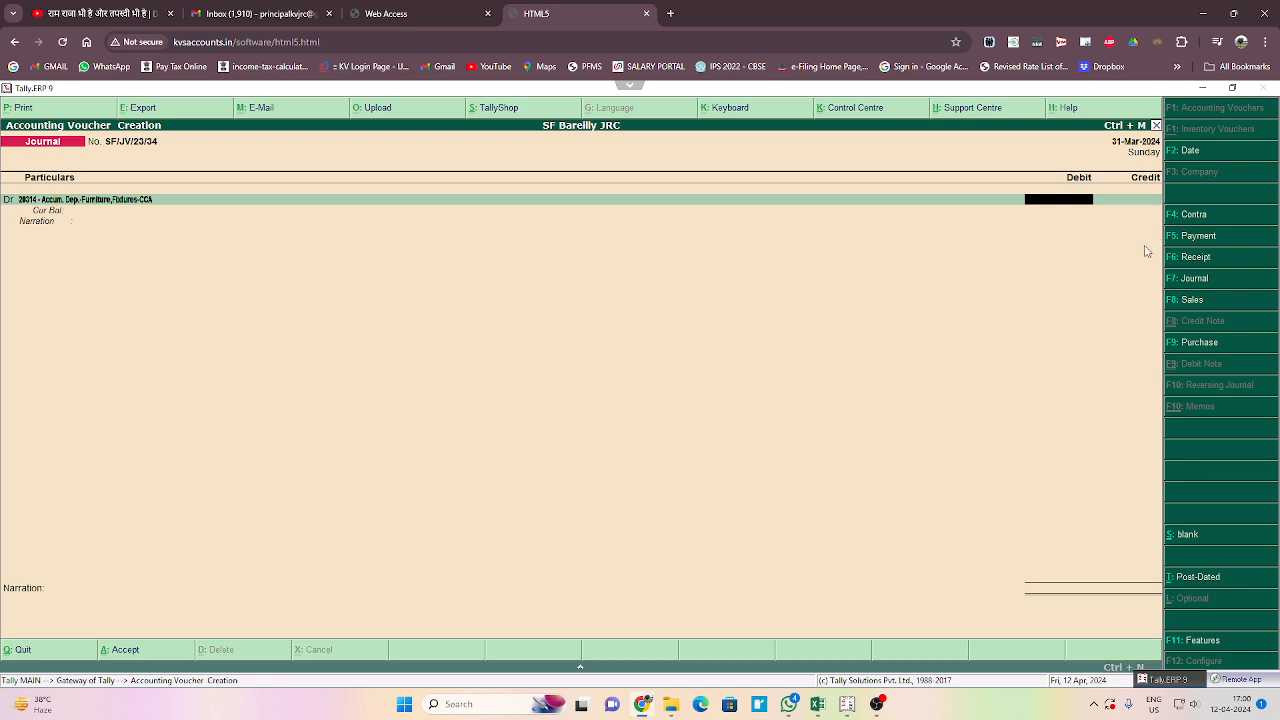
{"action": "left_click", "coordinate": [818, 705]}
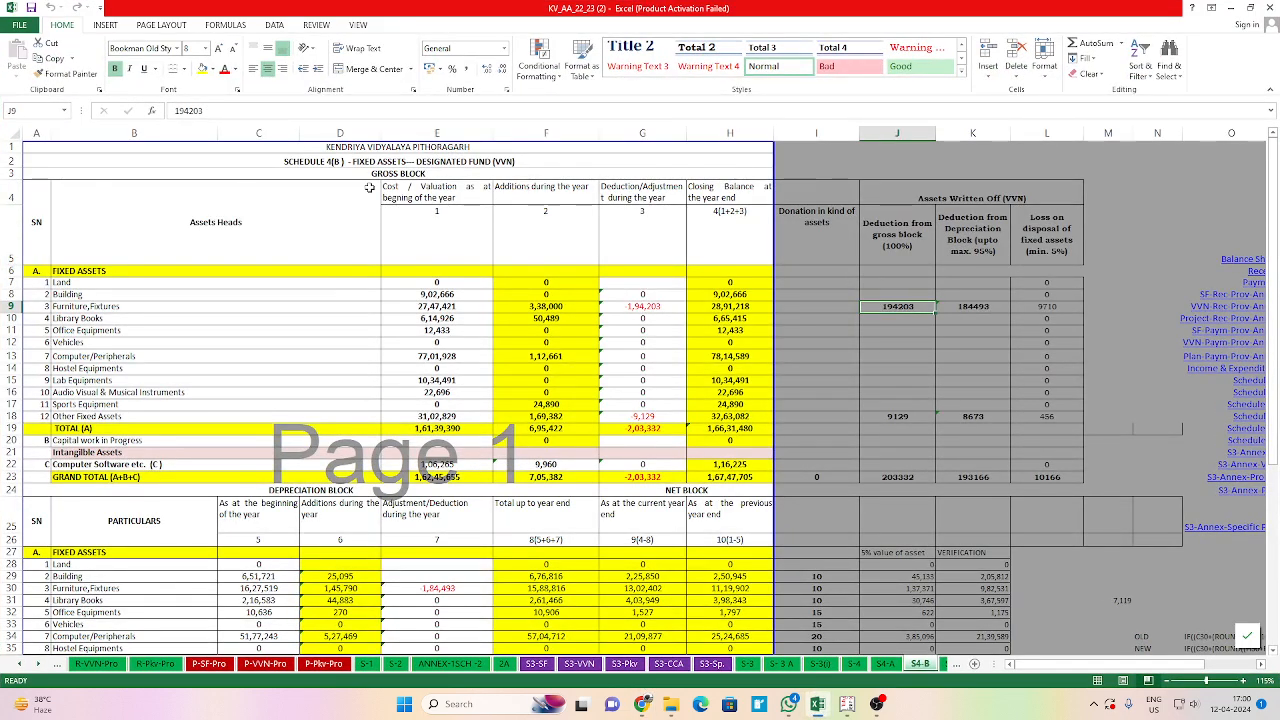
{"action": "left_click", "coordinate": [943, 331]}
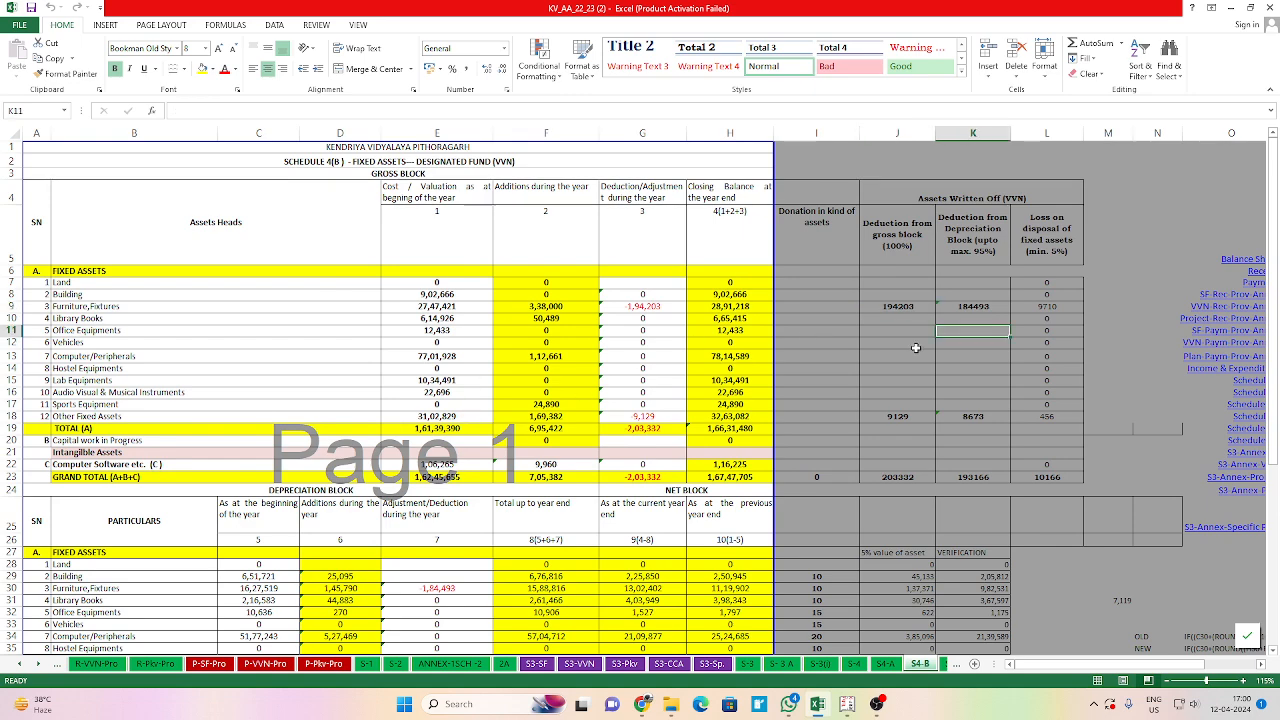
{"action": "scroll", "coordinate": [943, 331], "scroll_direction": "down", "scroll_amount": 1}
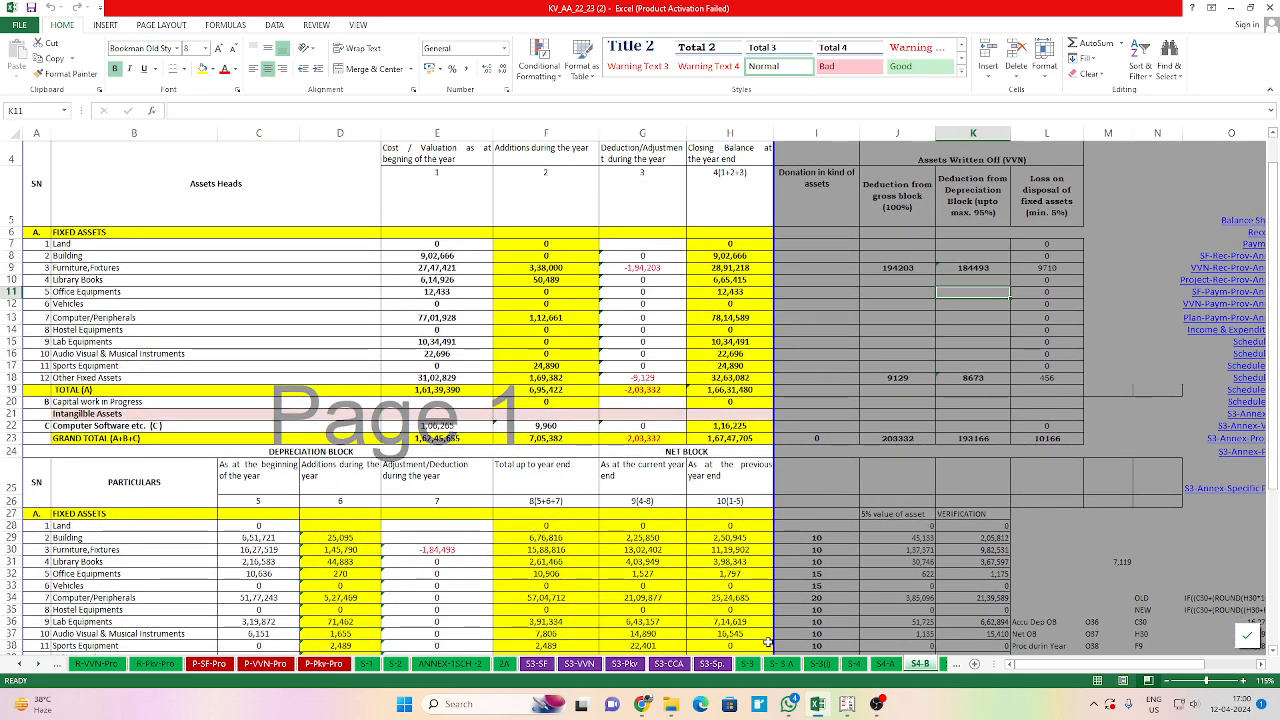
{"action": "left_click", "coordinate": [906, 267]}
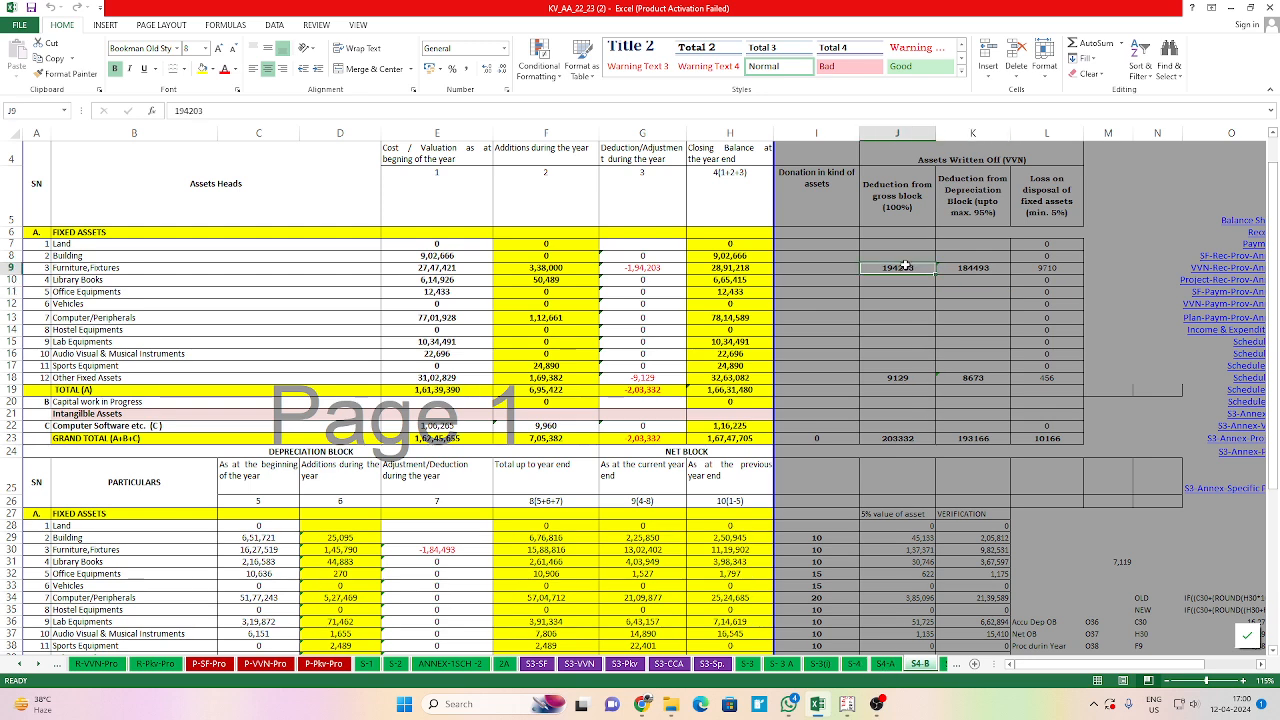
{"action": "left_click", "coordinate": [910, 378]}
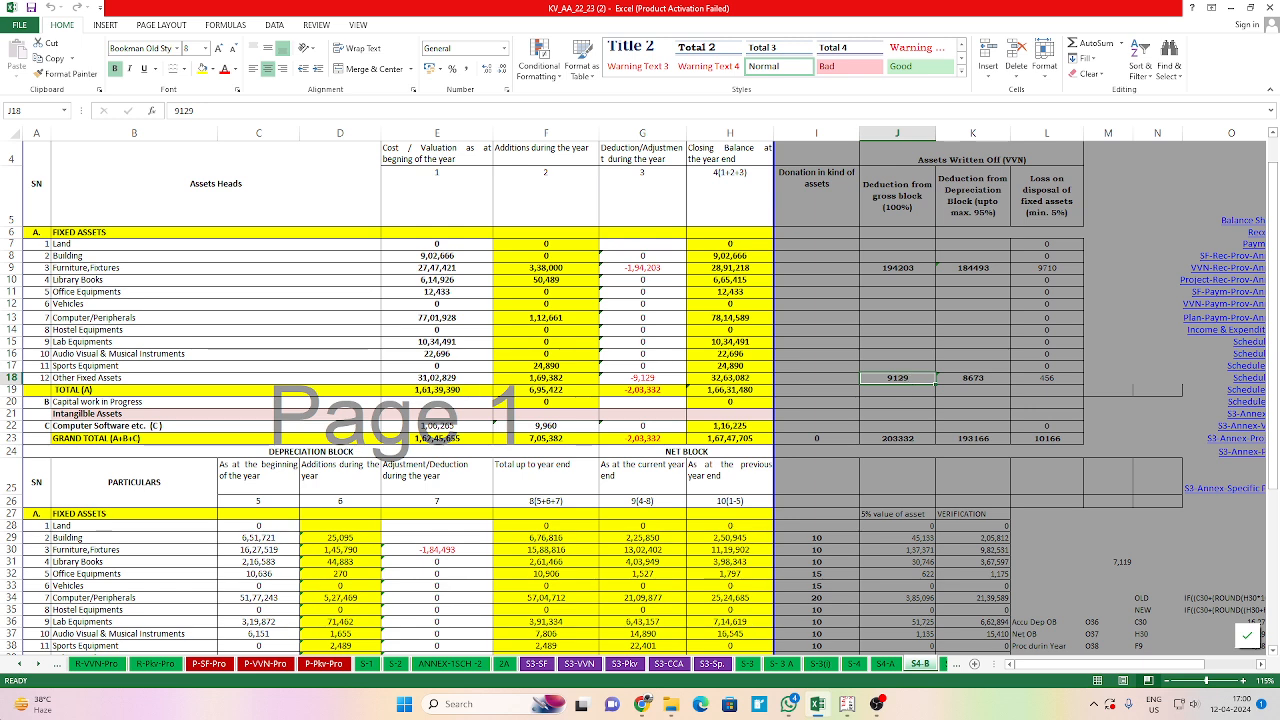
{"action": "left_click", "coordinate": [925, 152]}
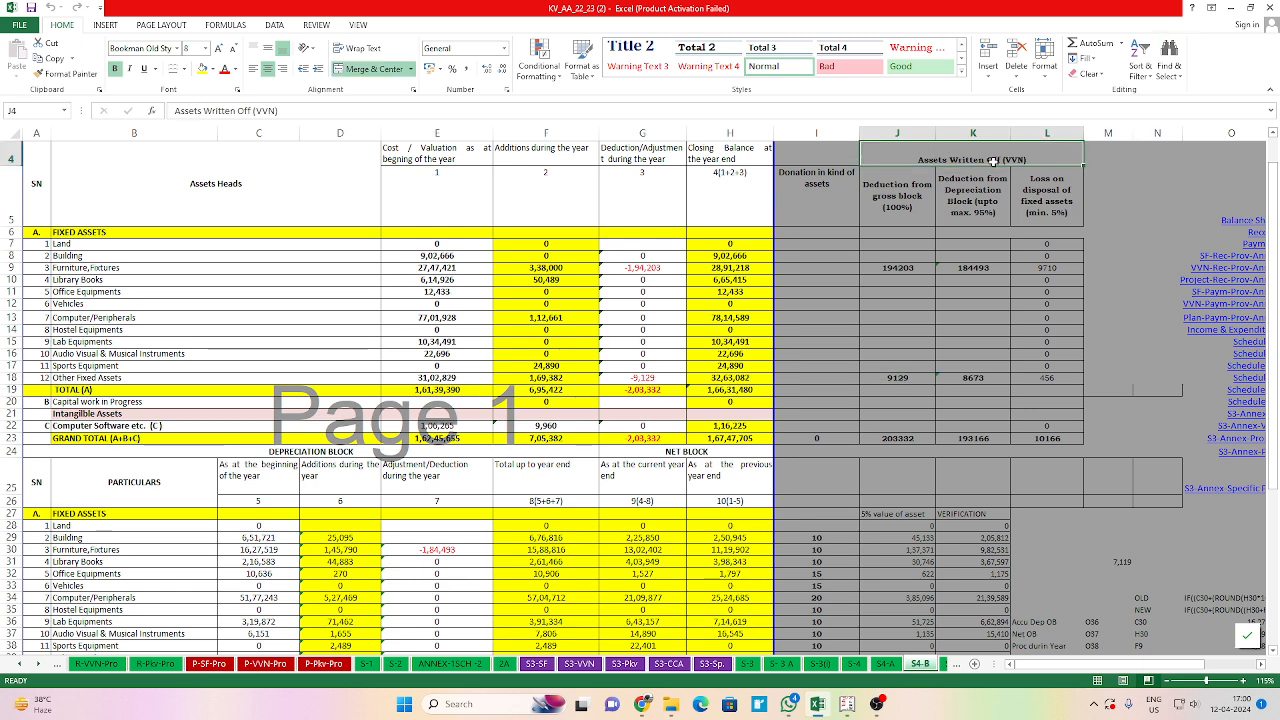
{"action": "left_click", "coordinate": [911, 268]}
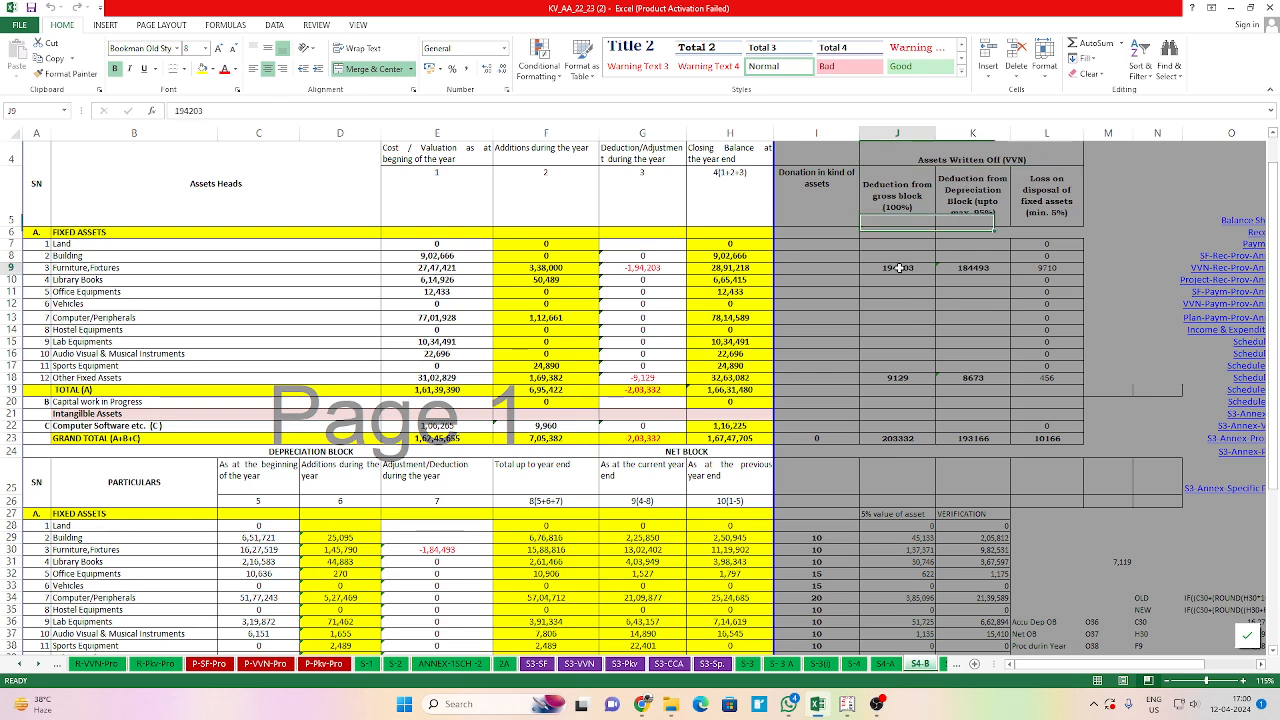
{"action": "left_click", "coordinate": [906, 377]}
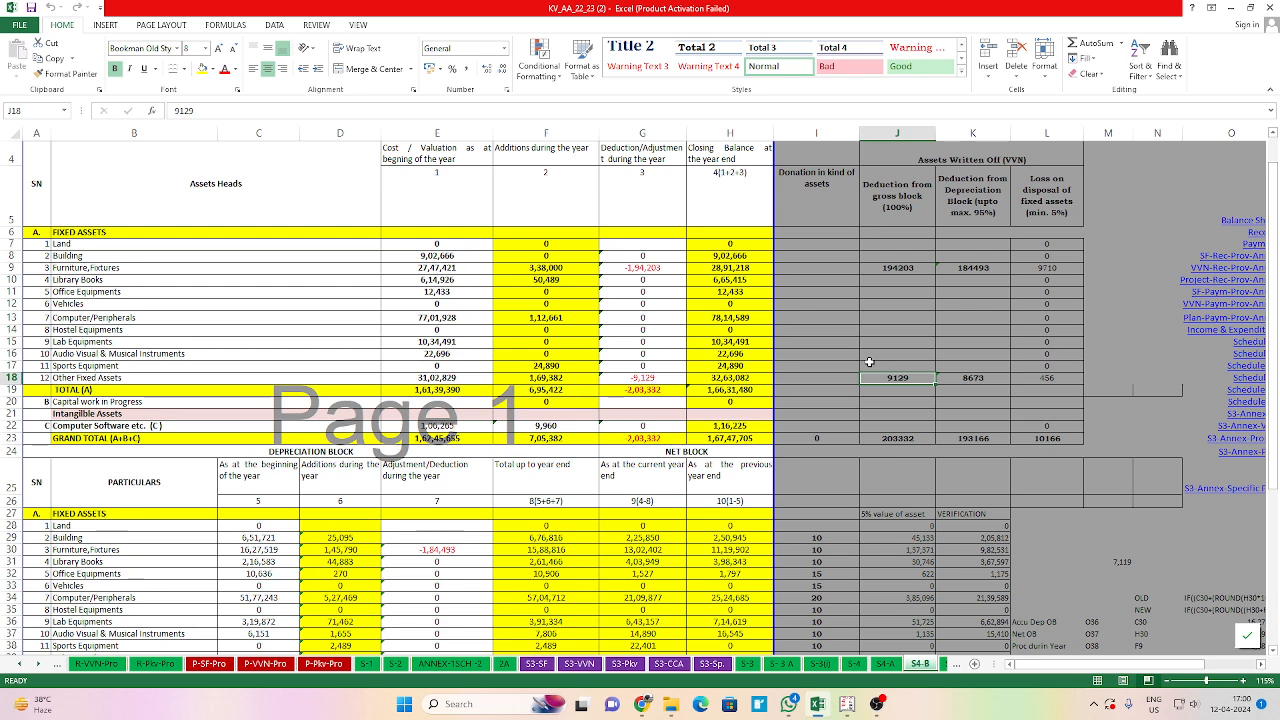
{"action": "left_click", "coordinate": [908, 268]}
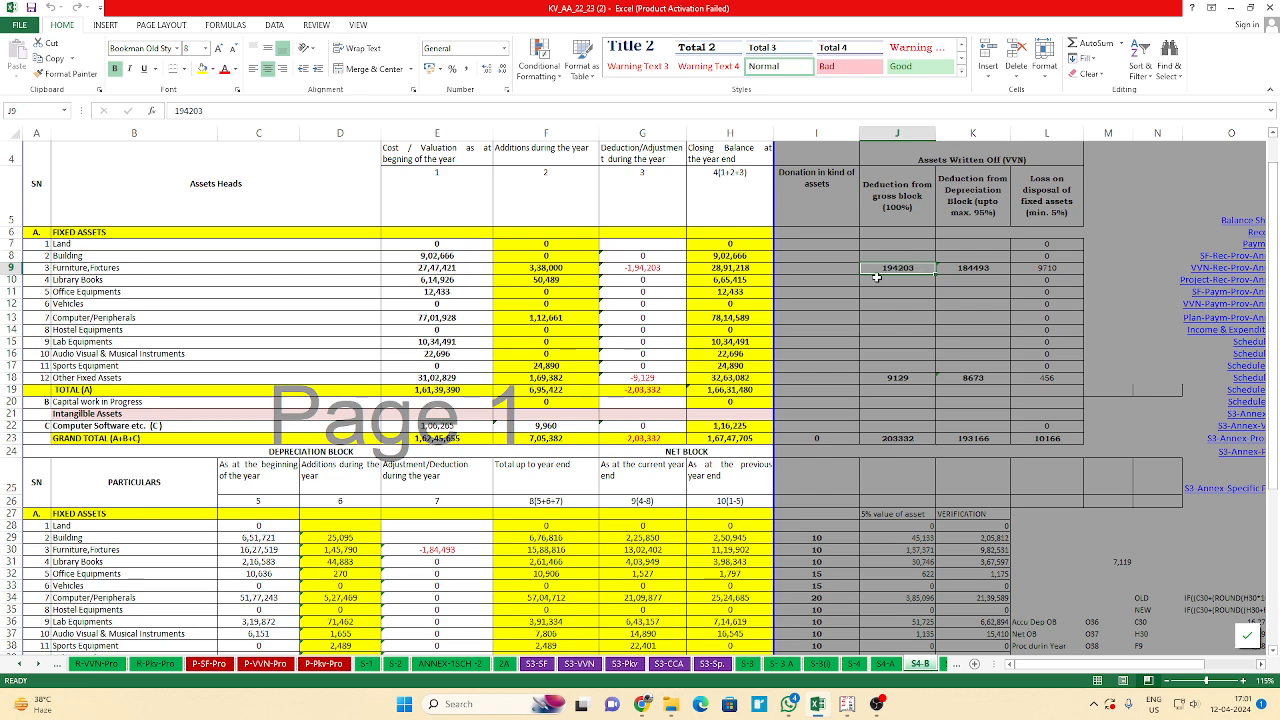
{"action": "left_click", "coordinate": [897, 378]}
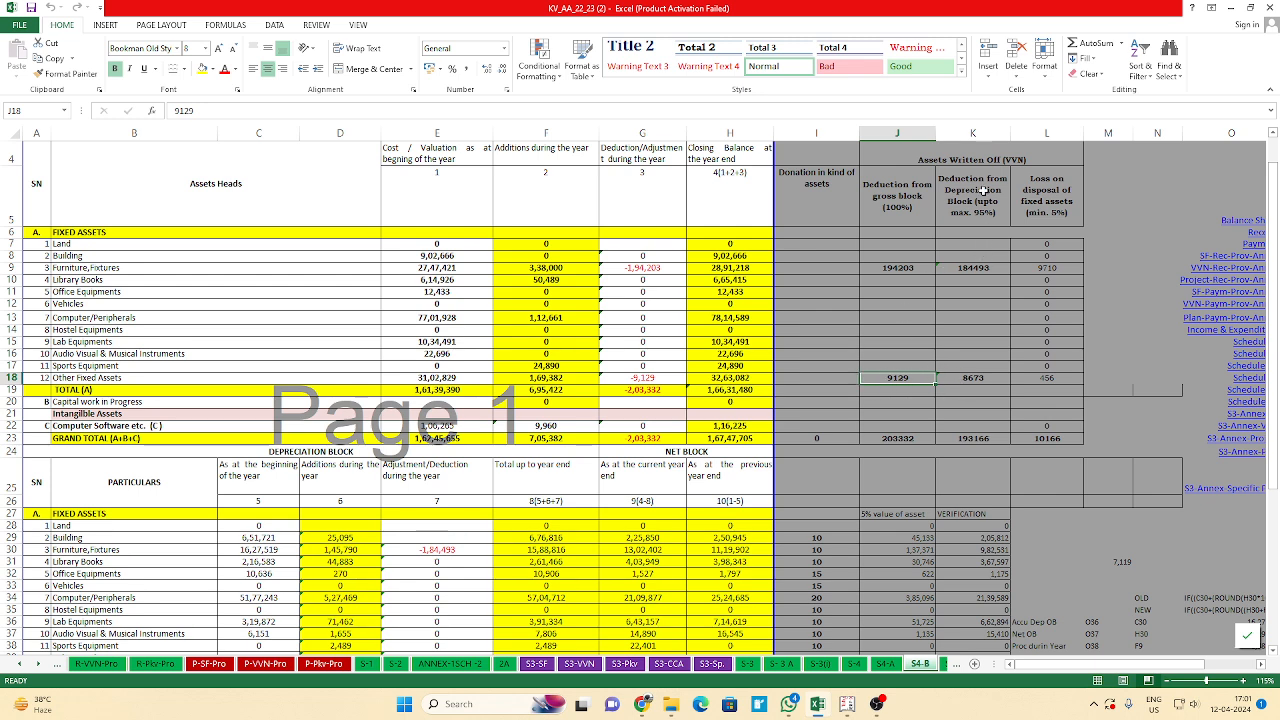
{"action": "left_click", "coordinate": [970, 268]}
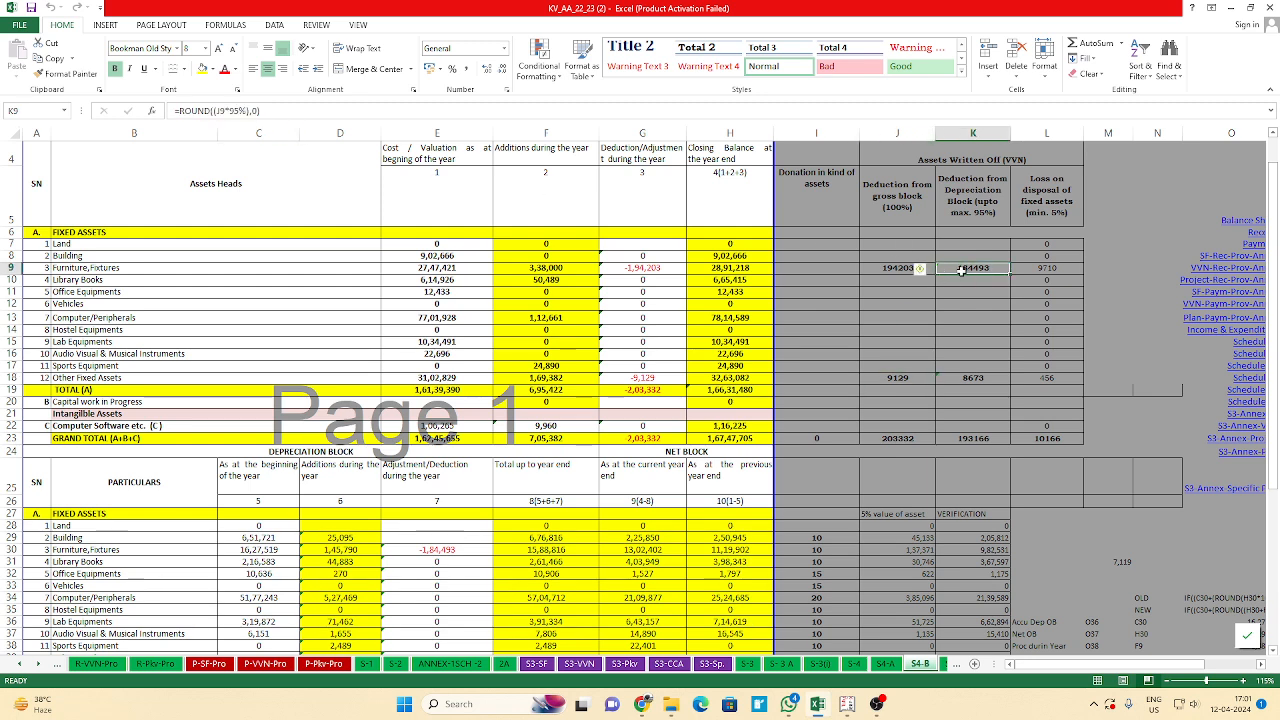
{"action": "left_click", "coordinate": [1063, 275]}
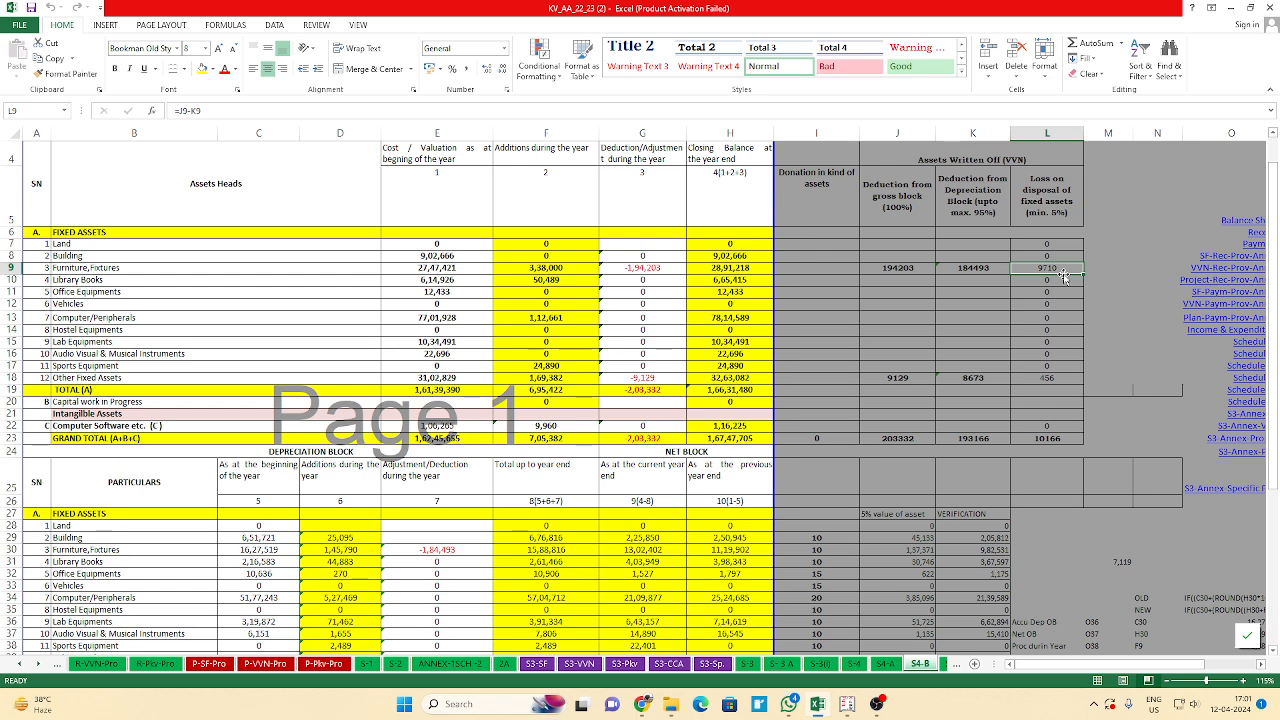
{"action": "left_click", "coordinate": [1000, 269]}
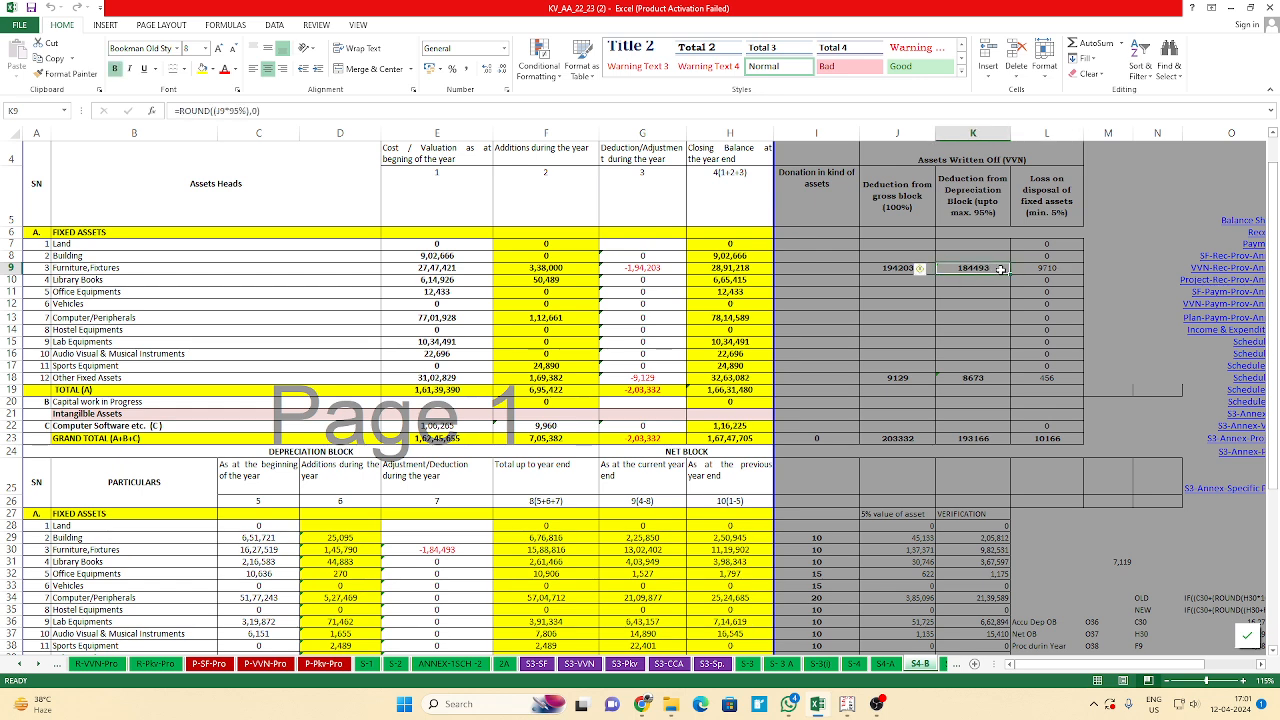
{"action": "left_click", "coordinate": [1045, 270]}
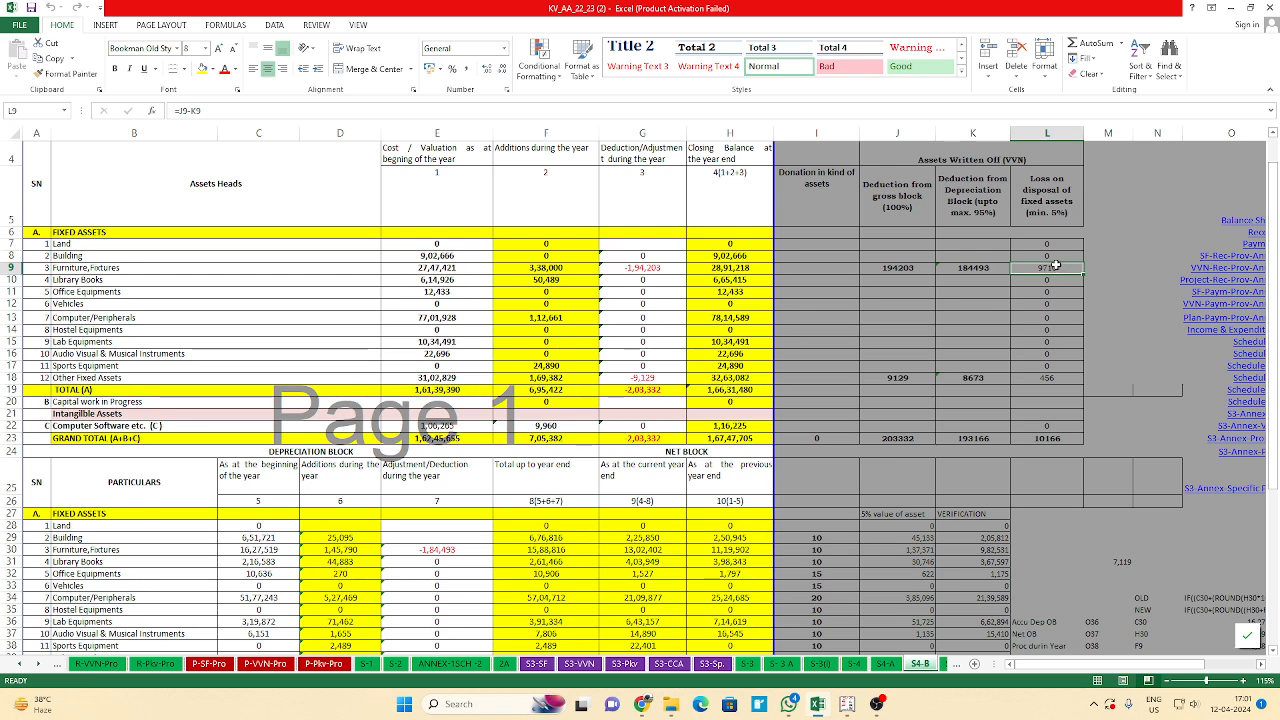
{"action": "left_click", "coordinate": [1052, 378]}
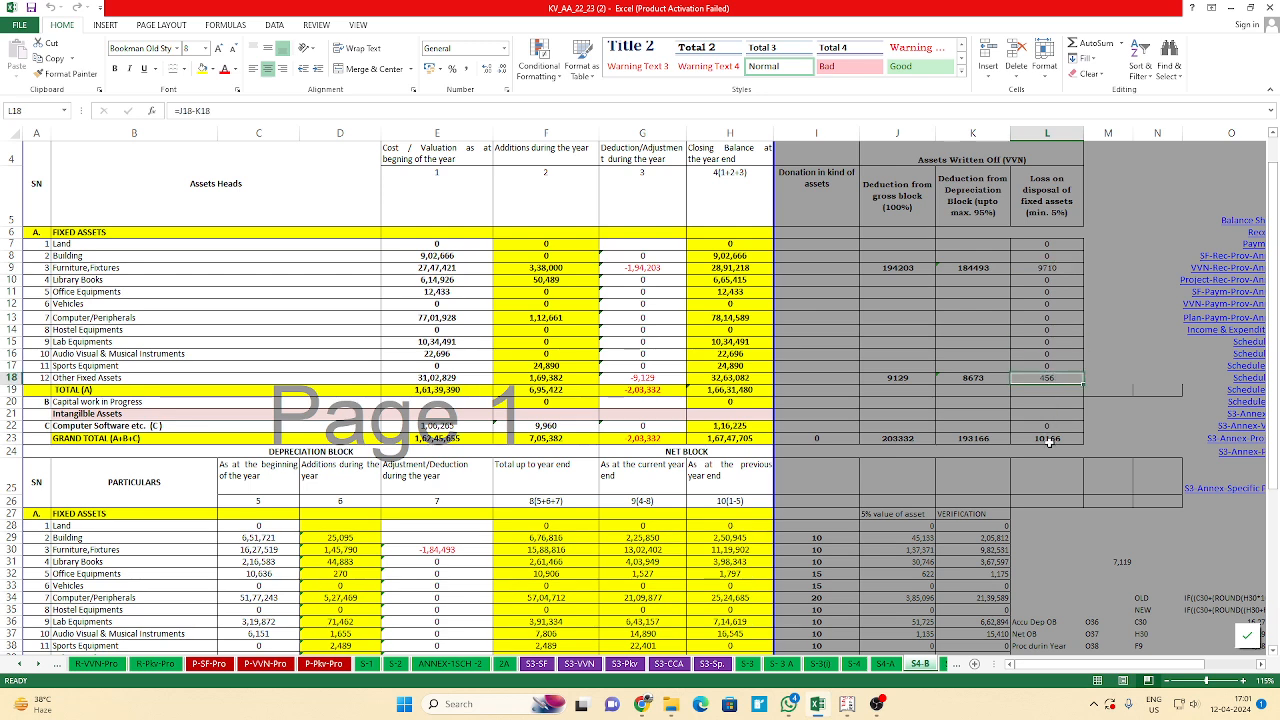
{"action": "left_click", "coordinate": [1048, 439]}
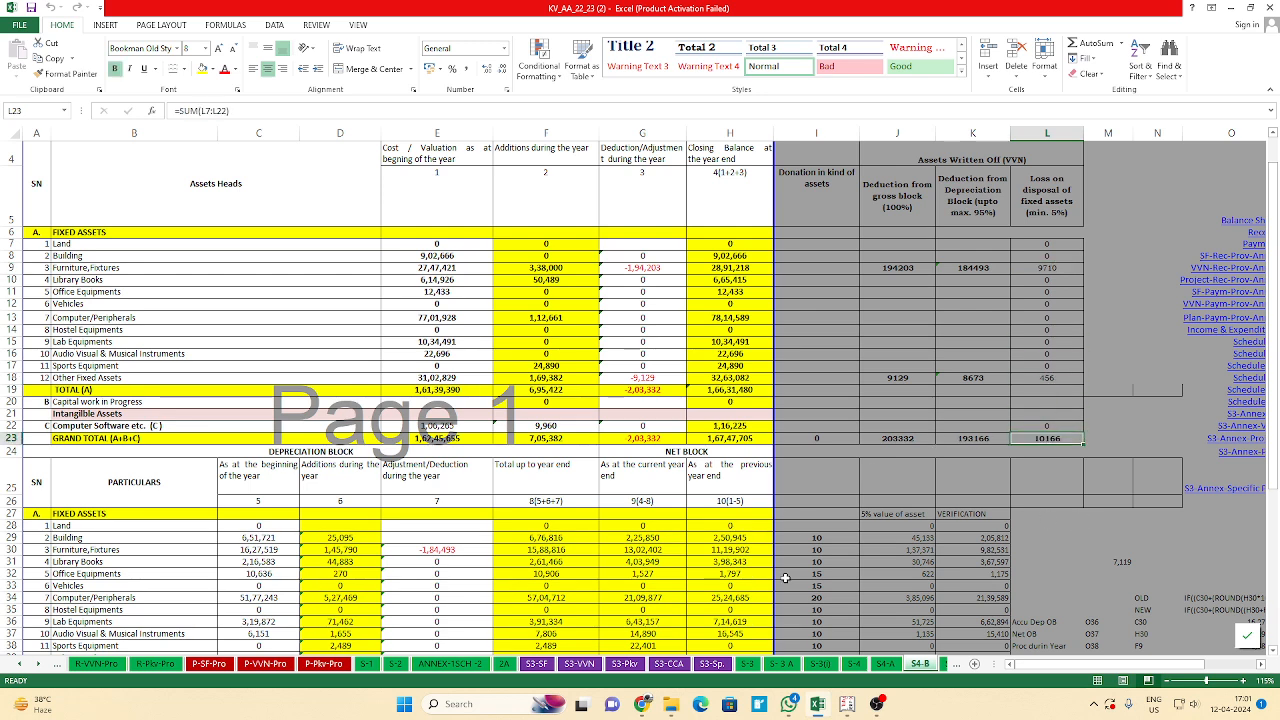
{"action": "mouse_move", "coordinate": [852, 710]}
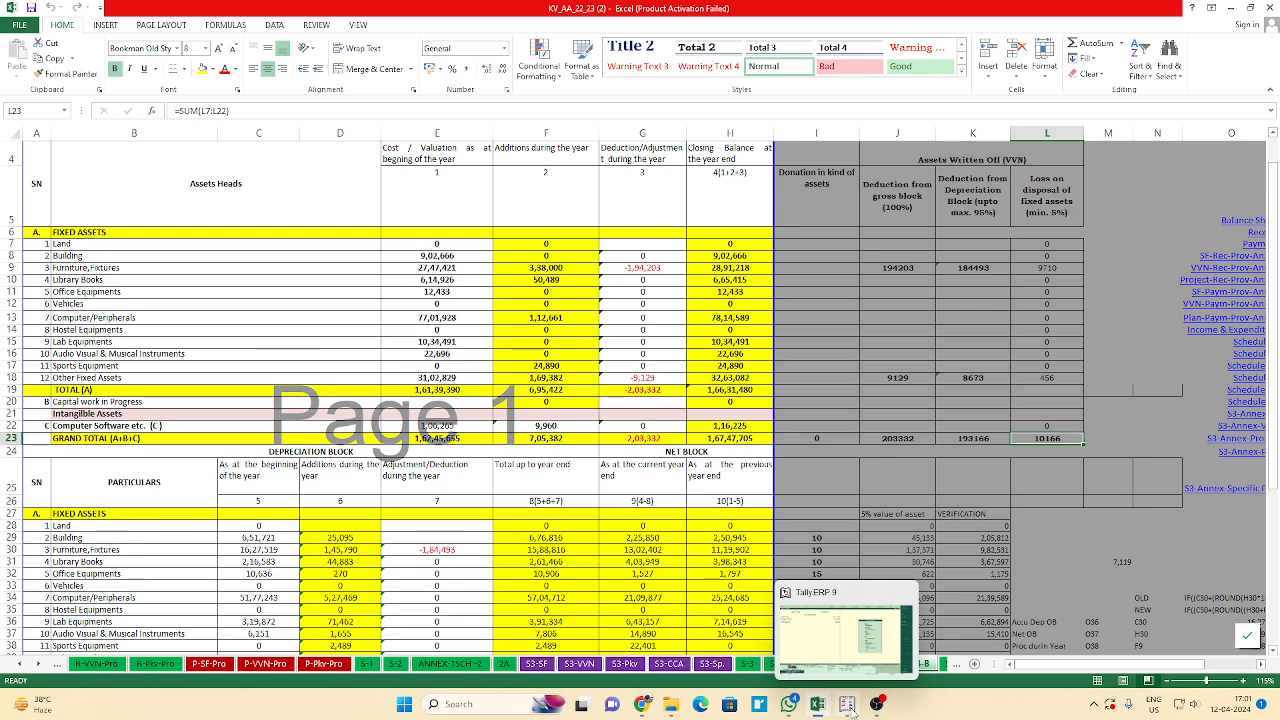
{"action": "left_click", "coordinate": [849, 706]}
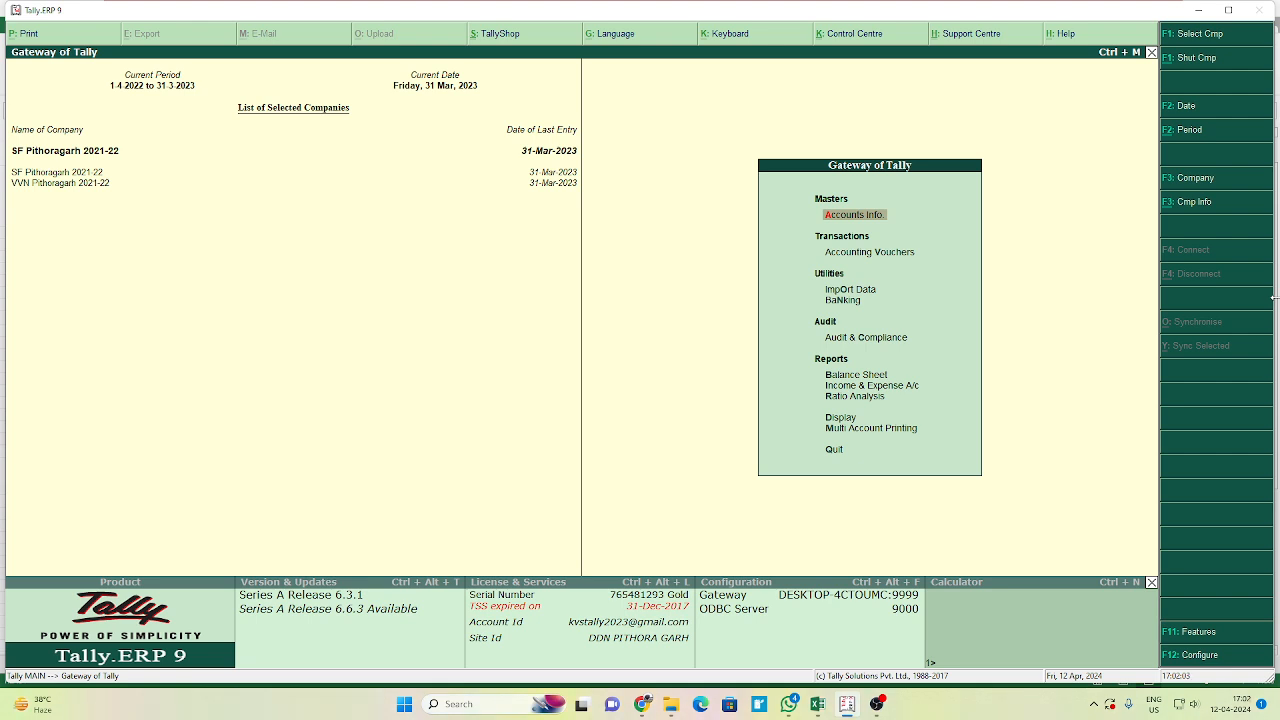
- Start Journal SF/JV/22/41 dated 31-Mar-2023, debiting 20614 Accum. Dep.-Furniture,Fixtures-SF
{"action": "key", "text": "v"}
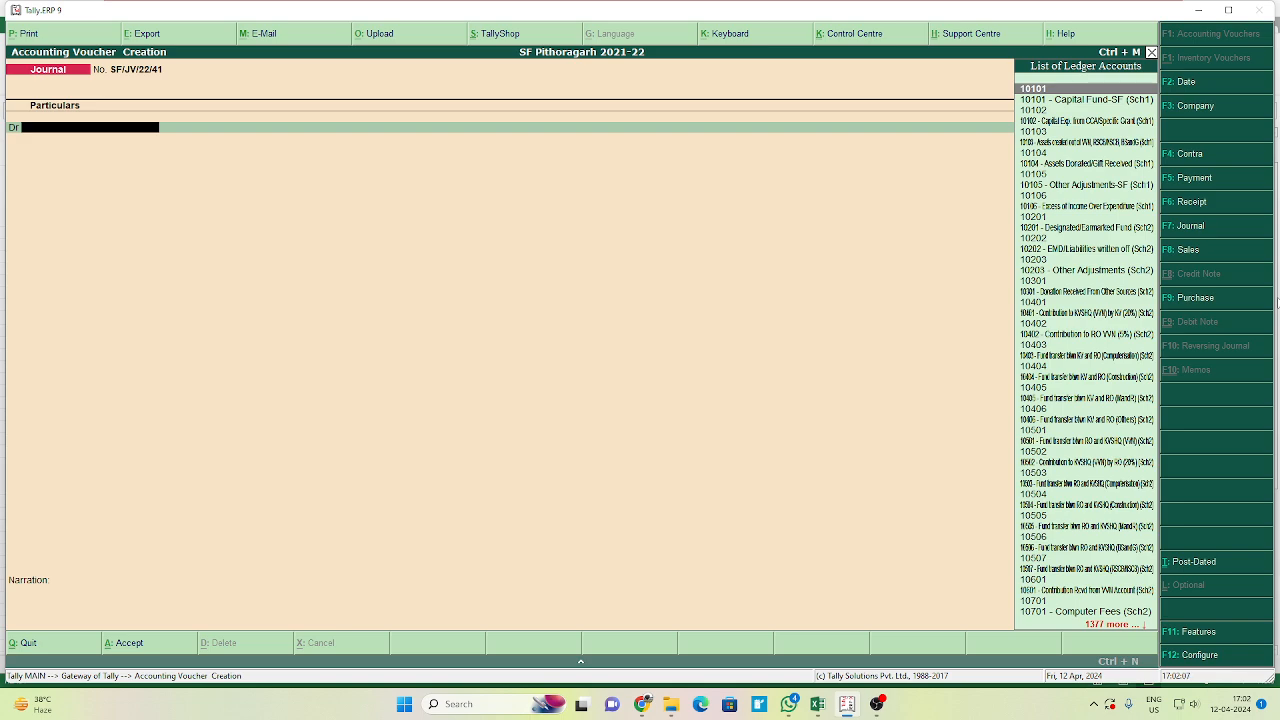
{"action": "type", "text": "accum"}
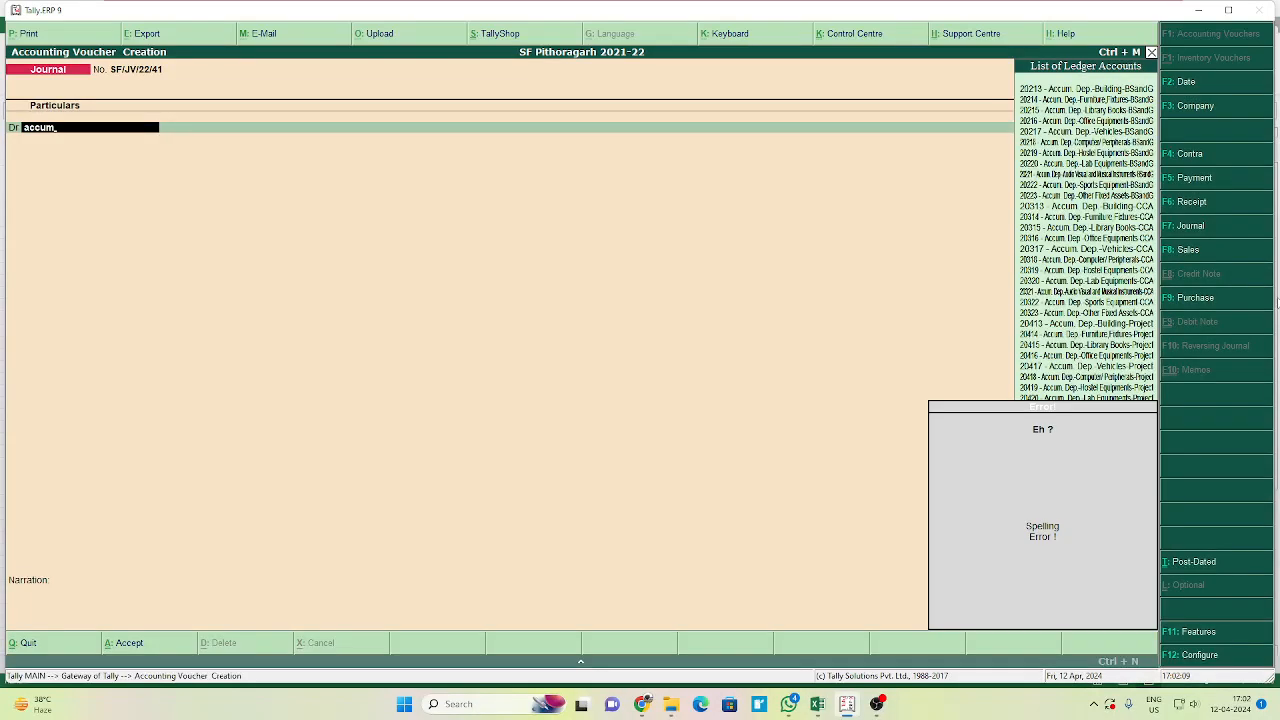
{"action": "key", "text": "Down"}
{"action": "key", "text": "Down"}
{"action": "key", "text": "Down"}
{"action": "key", "text": "Down"}
{"action": "key", "text": "Down"}
{"action": "key", "text": "Down"}
{"action": "key", "text": "Down"}
{"action": "key", "text": "Down"}
{"action": "key", "text": "Down"}
{"action": "key", "text": "Down"}
{"action": "key", "text": "Down"}
{"action": "key", "text": "Down"}
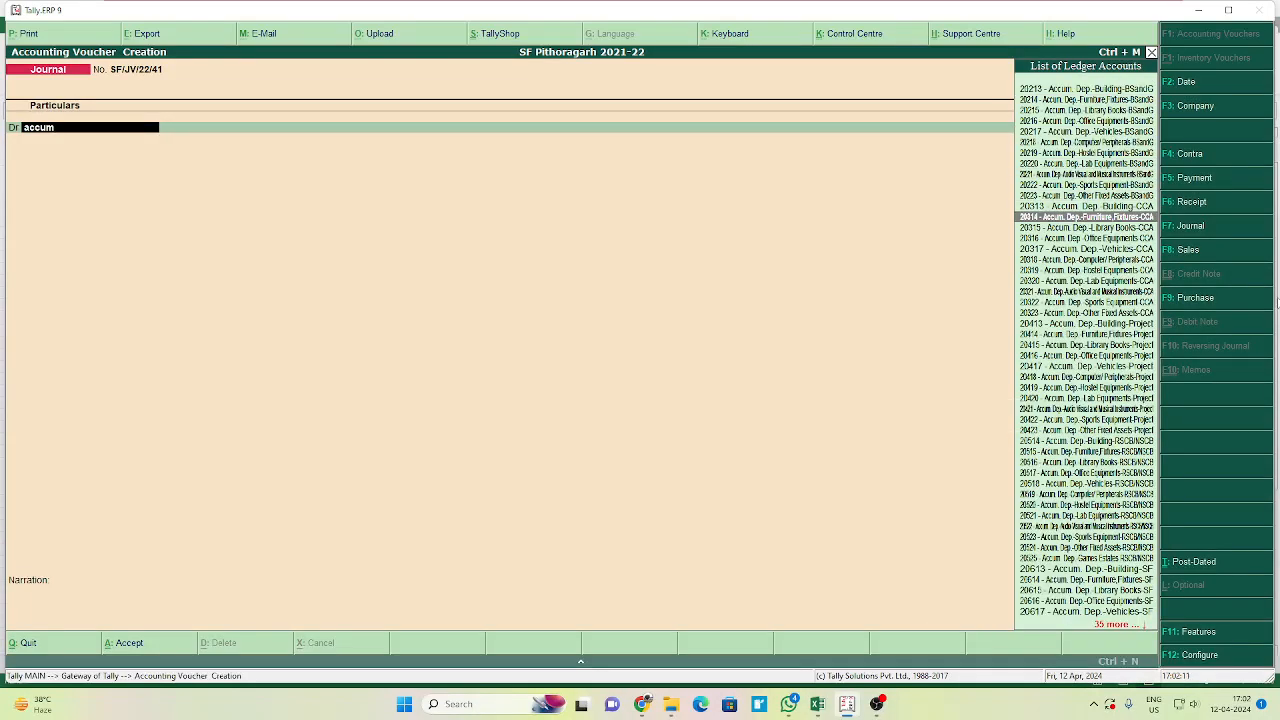
{"action": "key", "text": "Down"}
{"action": "key", "text": "Down"}
{"action": "key", "text": "Down"}
{"action": "key", "text": "Down"}
{"action": "key", "text": "Down"}
{"action": "key", "text": "Down"}
{"action": "key", "text": "Down"}
{"action": "key", "text": "Down"}
{"action": "key", "text": "Down"}
{"action": "key", "text": "Down"}
{"action": "key", "text": "Down"}
{"action": "key", "text": "Down"}
{"action": "key", "text": "Down"}
{"action": "key", "text": "Down"}
{"action": "key", "text": "Down"}
{"action": "key", "text": "Down"}
{"action": "key", "text": "Down"}
{"action": "key", "text": "Down"}
{"action": "key", "text": "Down"}
{"action": "key", "text": "Down"}
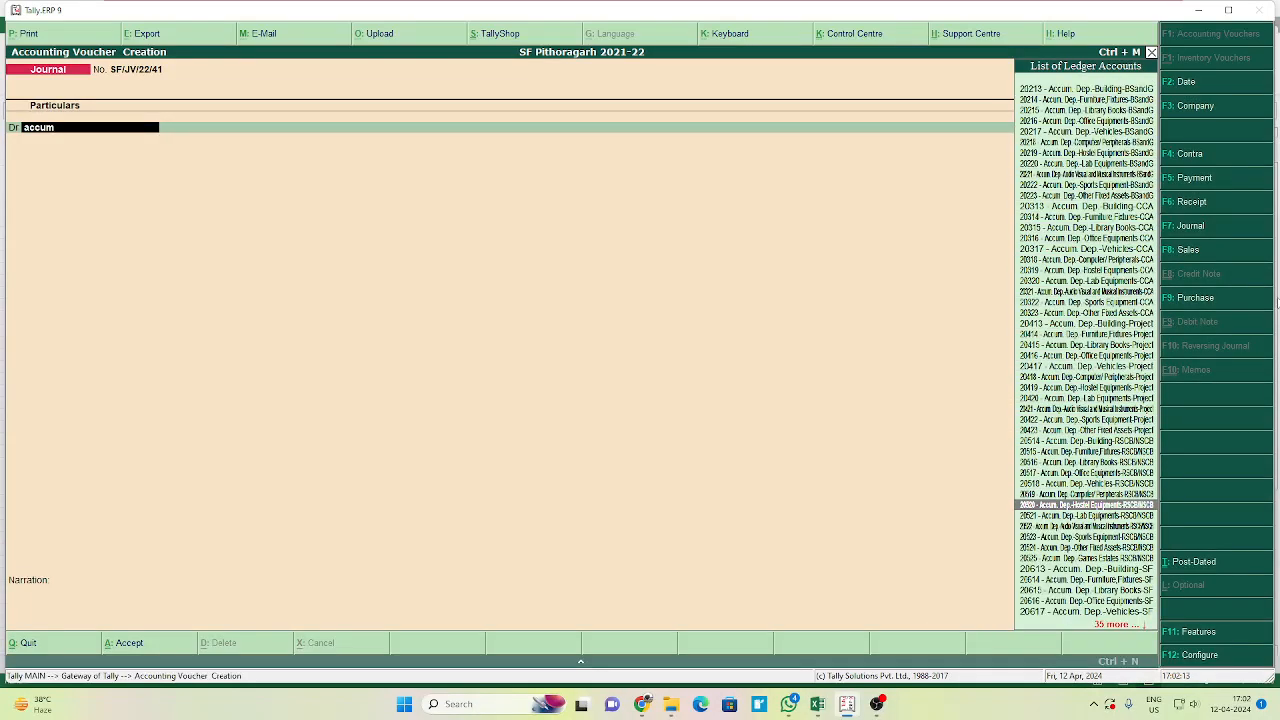
{"action": "key", "text": "Up"}
{"action": "key", "text": "Up"}
{"action": "key", "text": "Return"}
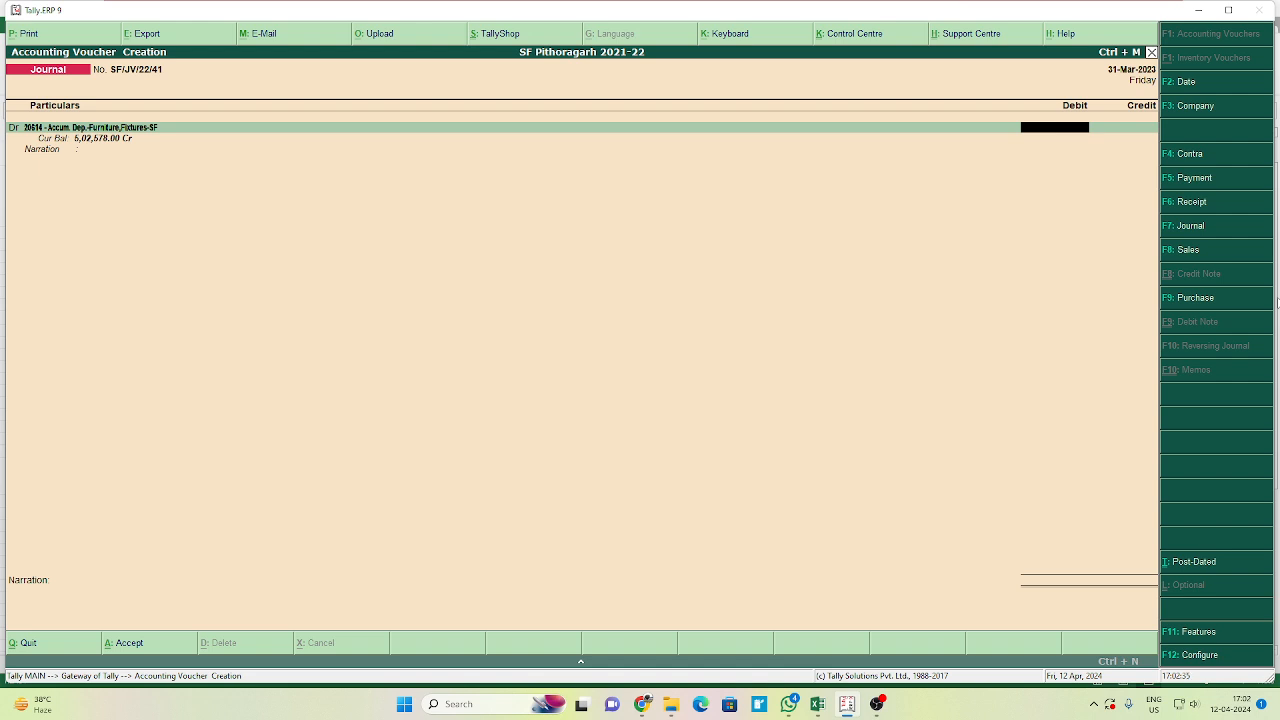
- Enter the 95,000 debit amount against accumulated depreciation
{"action": "type", "text": "5000"}
{"action": "key", "text": "Return"}
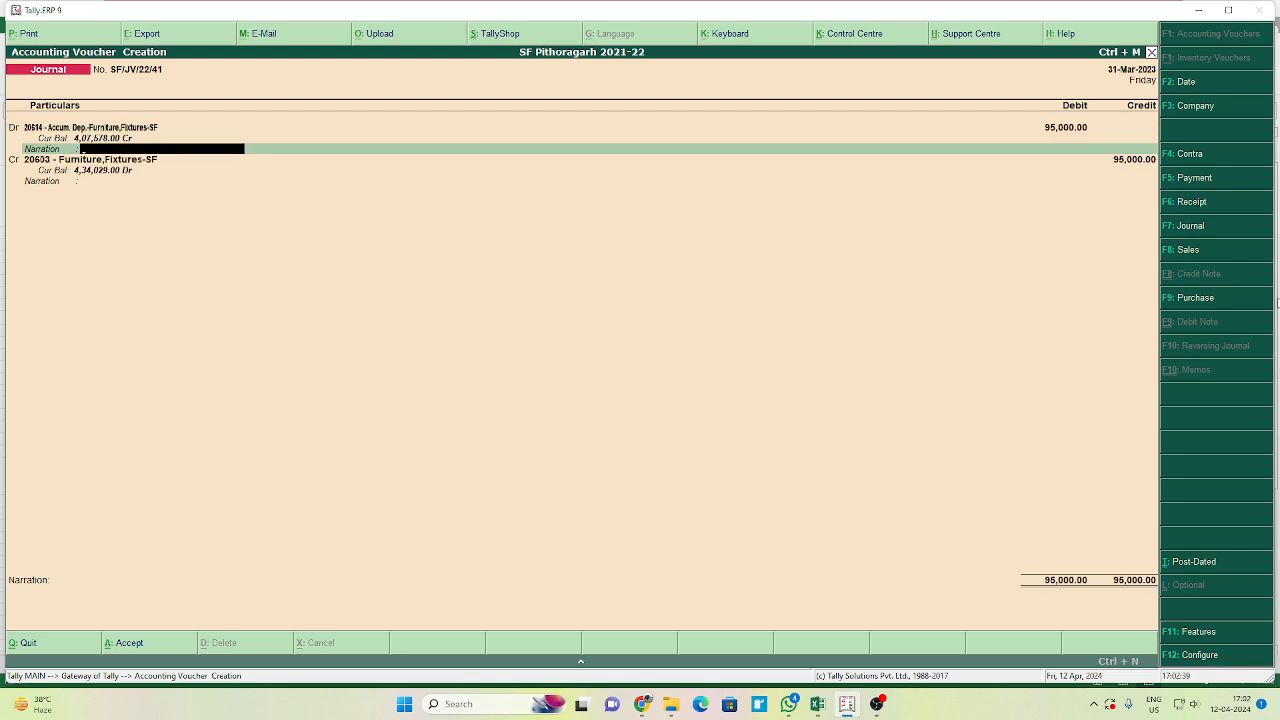
{"action": "key", "text": "Return"}
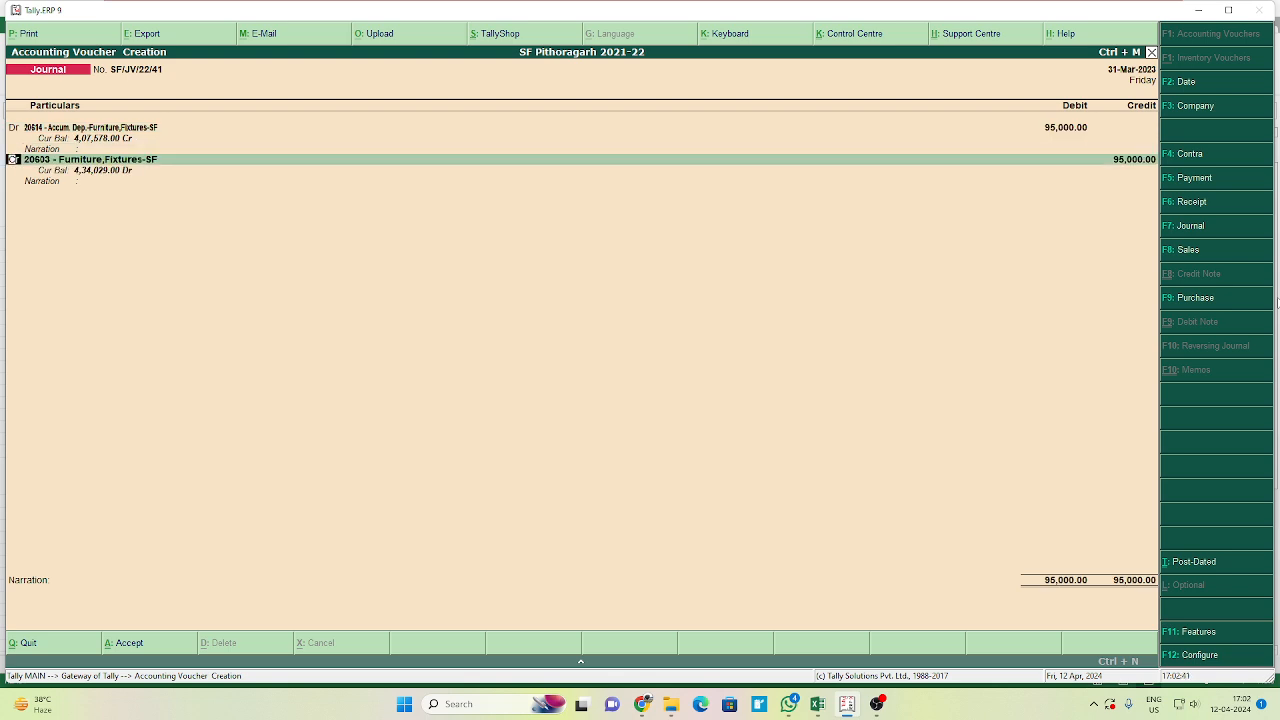
- Credit Furniture,Fixtures-SF with 1,00,000.00
{"action": "key", "text": "Return"}
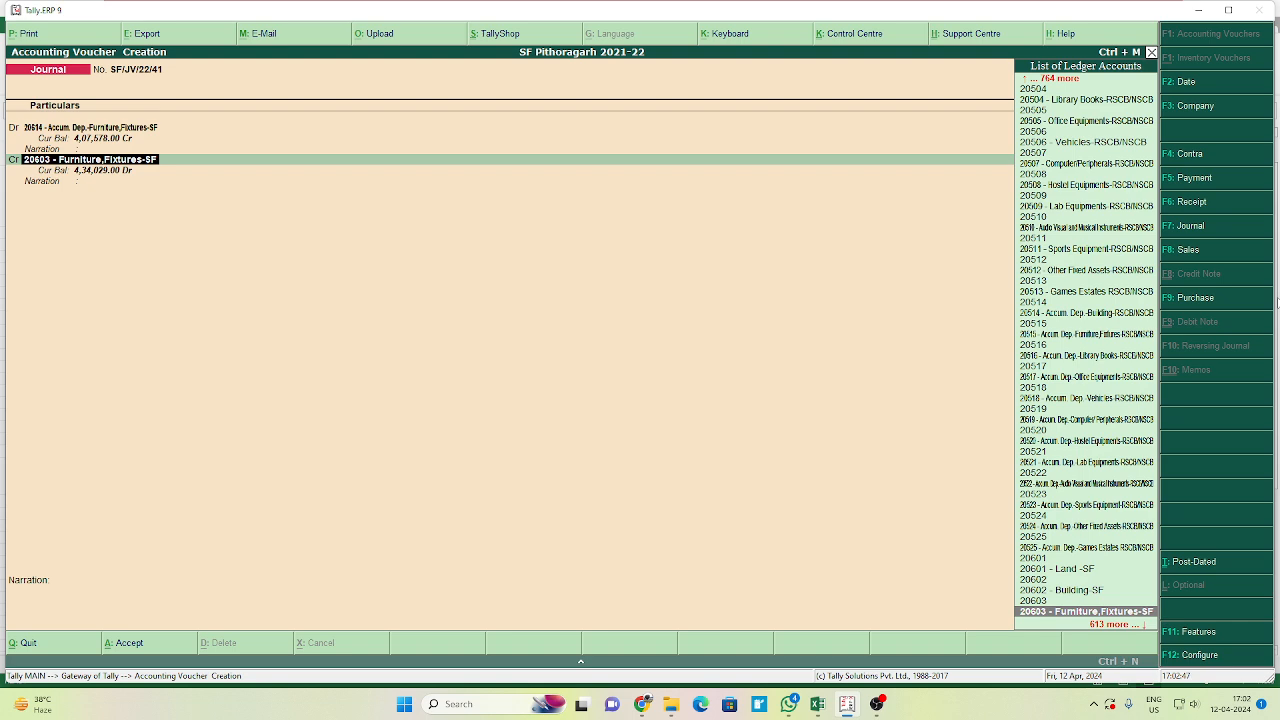
{"action": "key", "text": "Return"}
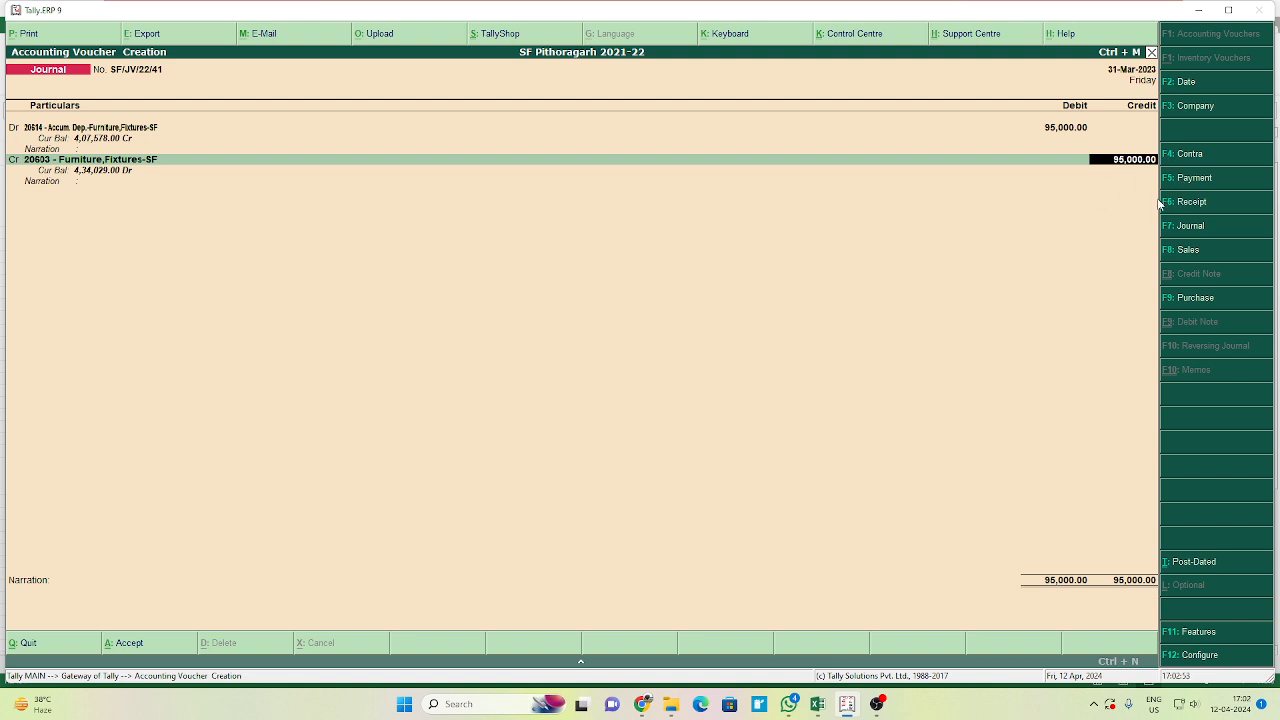
{"action": "type", "text": "1000"}
{"action": "key", "text": "Return"}
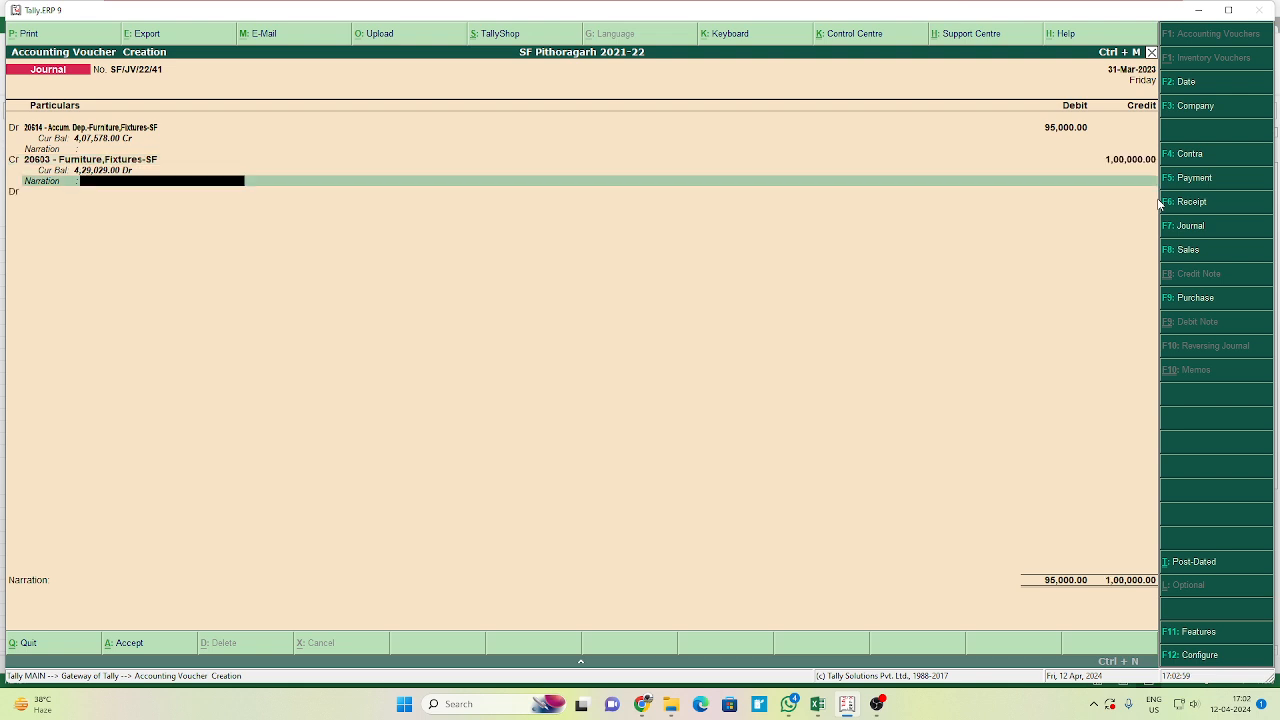
{"action": "key", "text": "Return"}
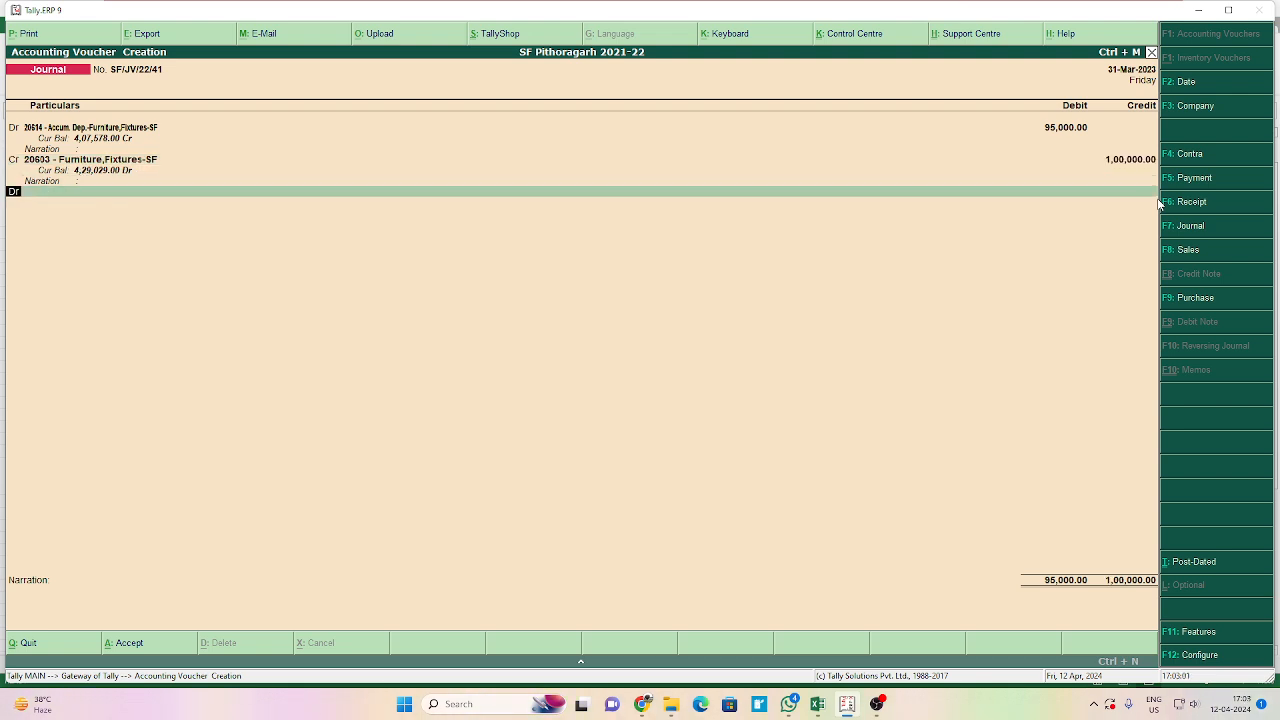
- Add a debit line to 40616 Loss on disposal of Fixed Assets
{"action": "key", "text": "Return"}
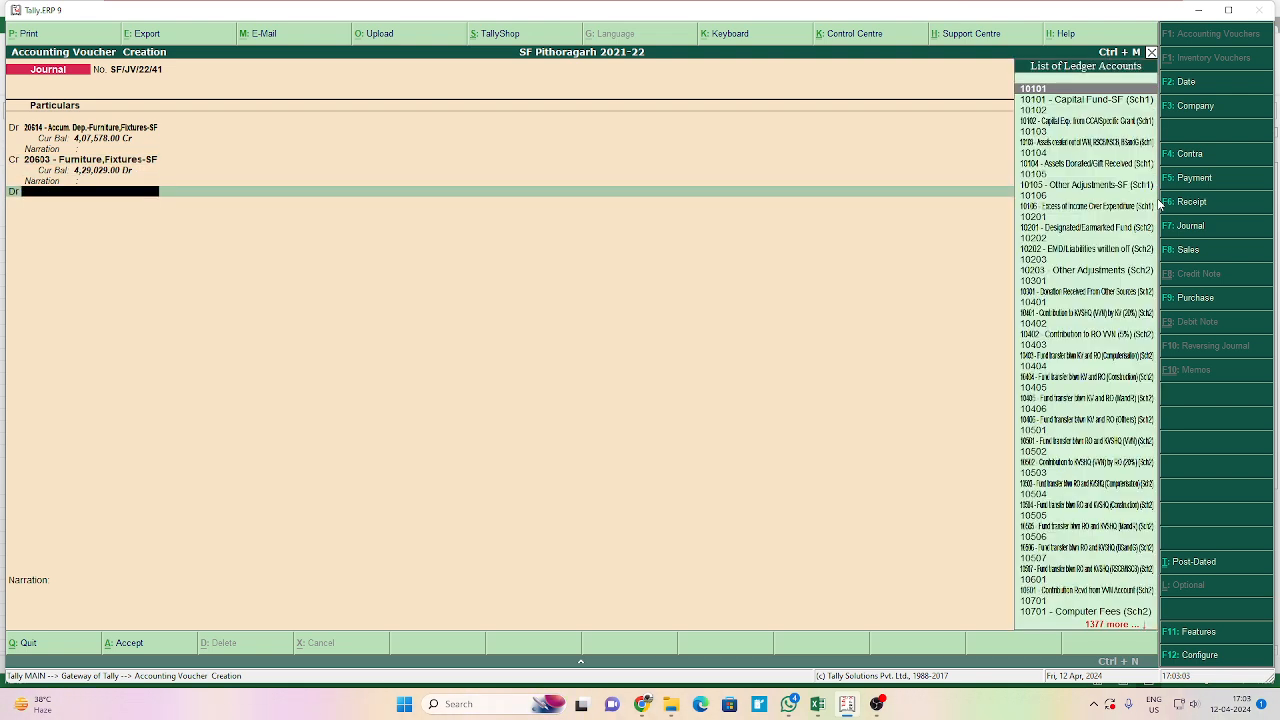
{"action": "type", "text": "Loss"}
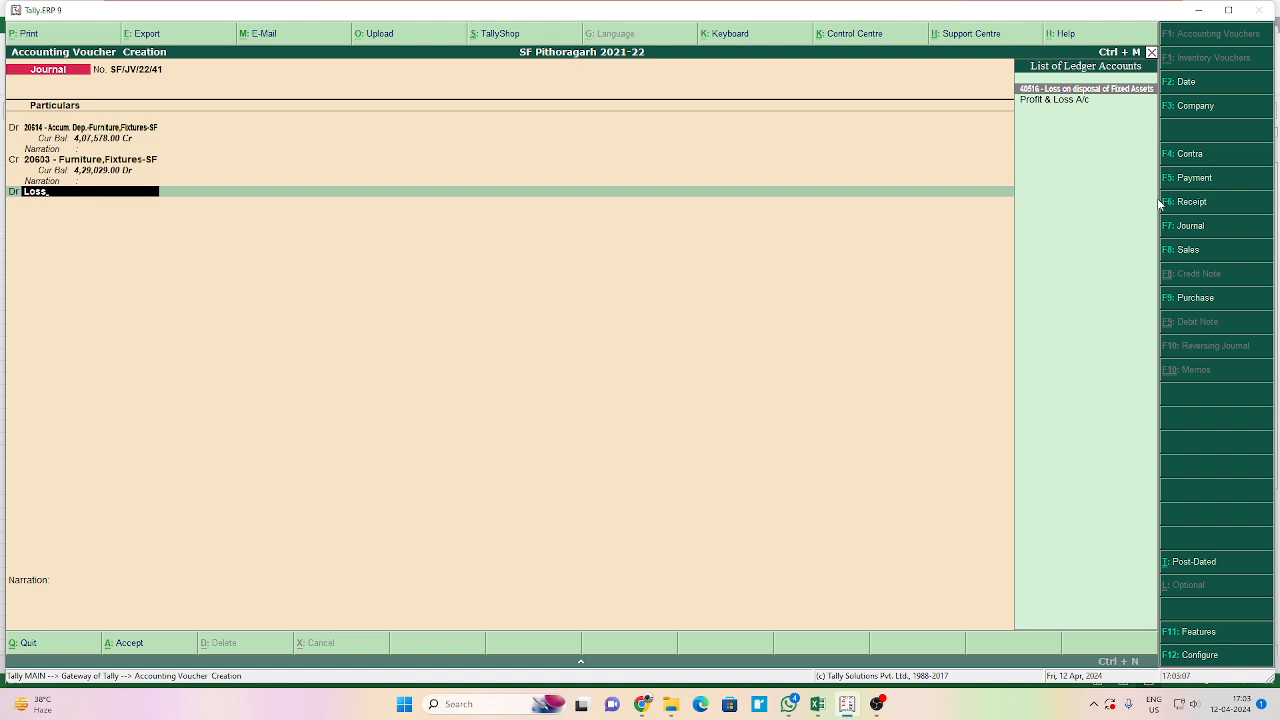
{"action": "key", "text": "Return"}
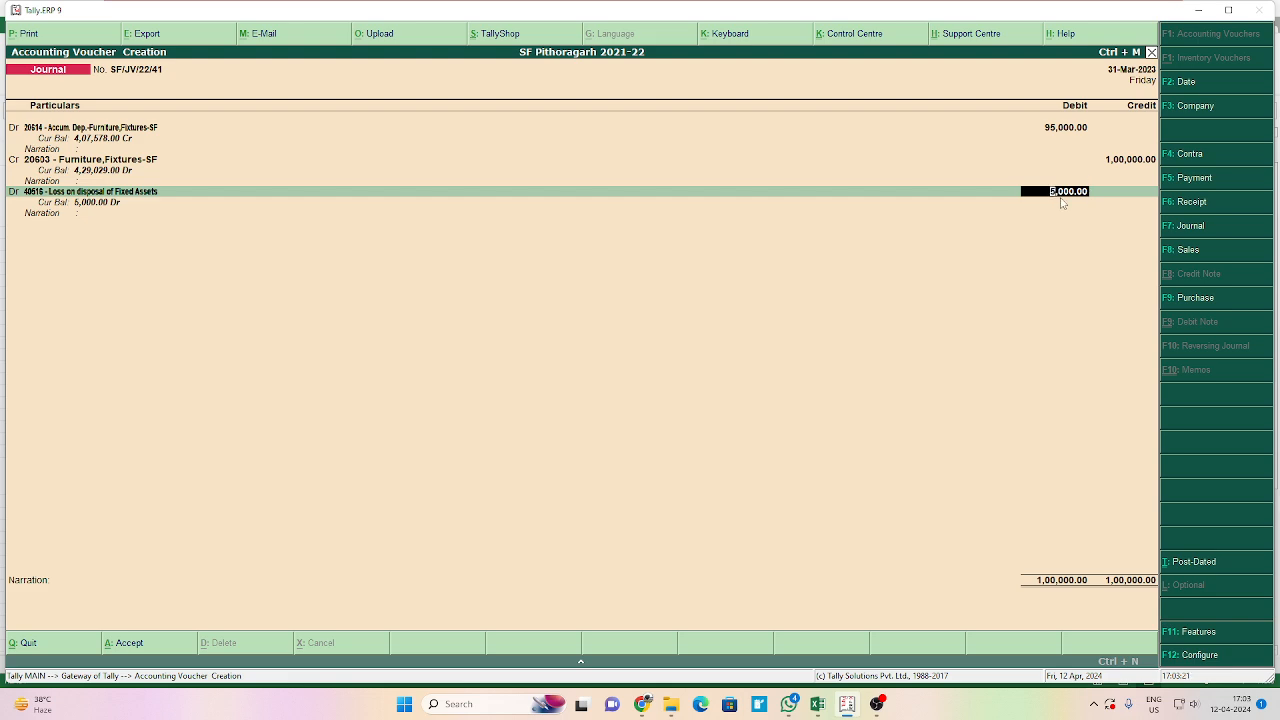
- Confirm the 5,000.00 loss debit, then quit Journal SF/JV/22/41 without saving
{"action": "key", "text": "Return"}
{"action": "key", "text": "Return"}
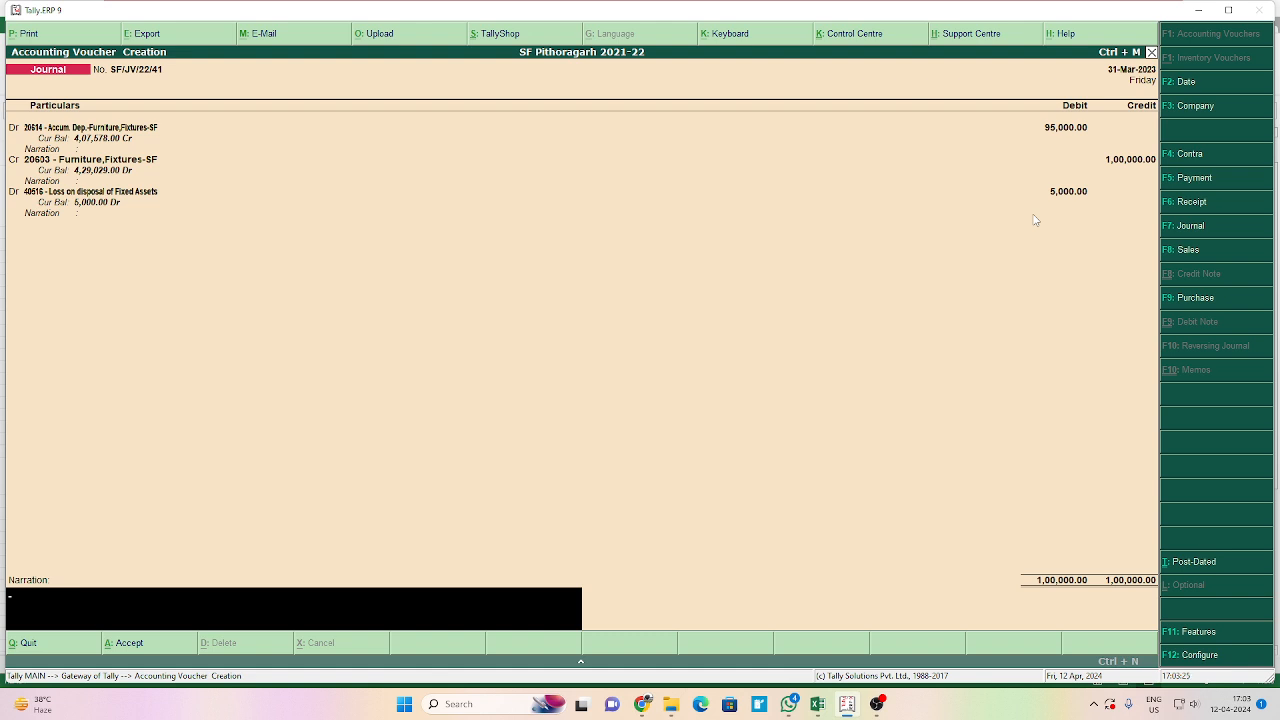
{"action": "key", "text": "Return"}
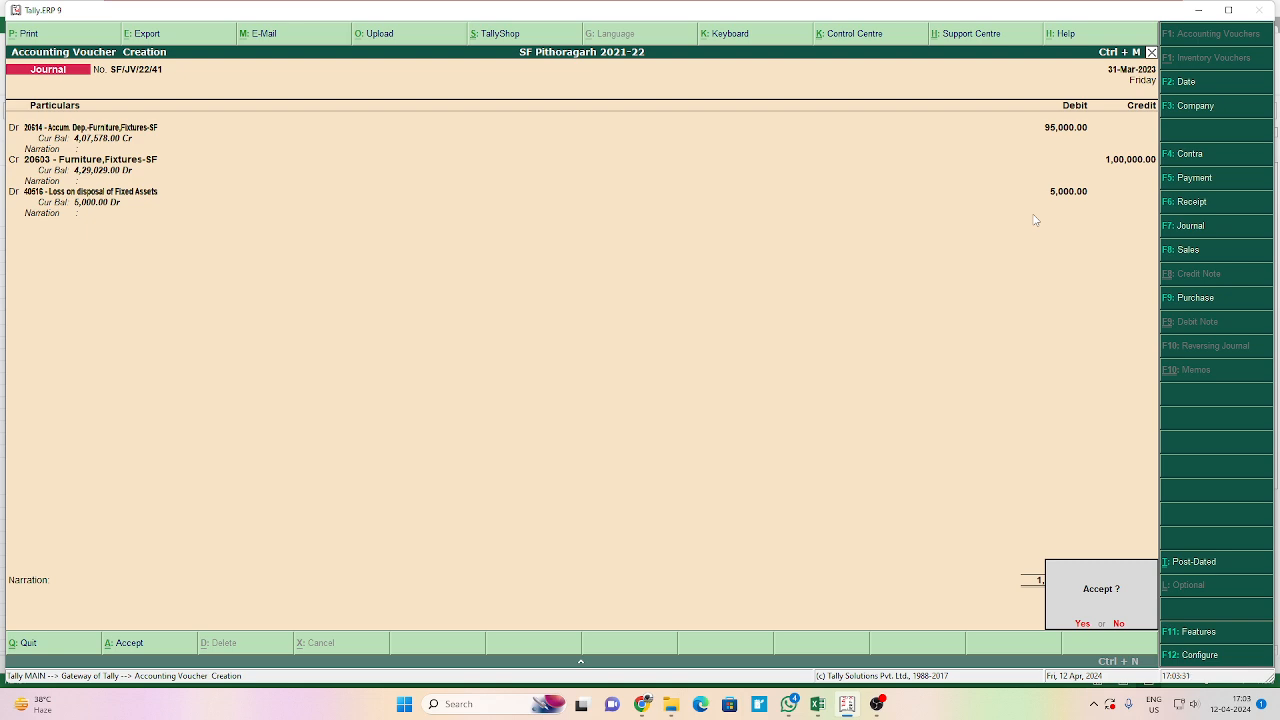
{"action": "key", "text": "Escape"}
{"action": "key", "text": "BackSpace"}
{"action": "key", "text": "Escape"}
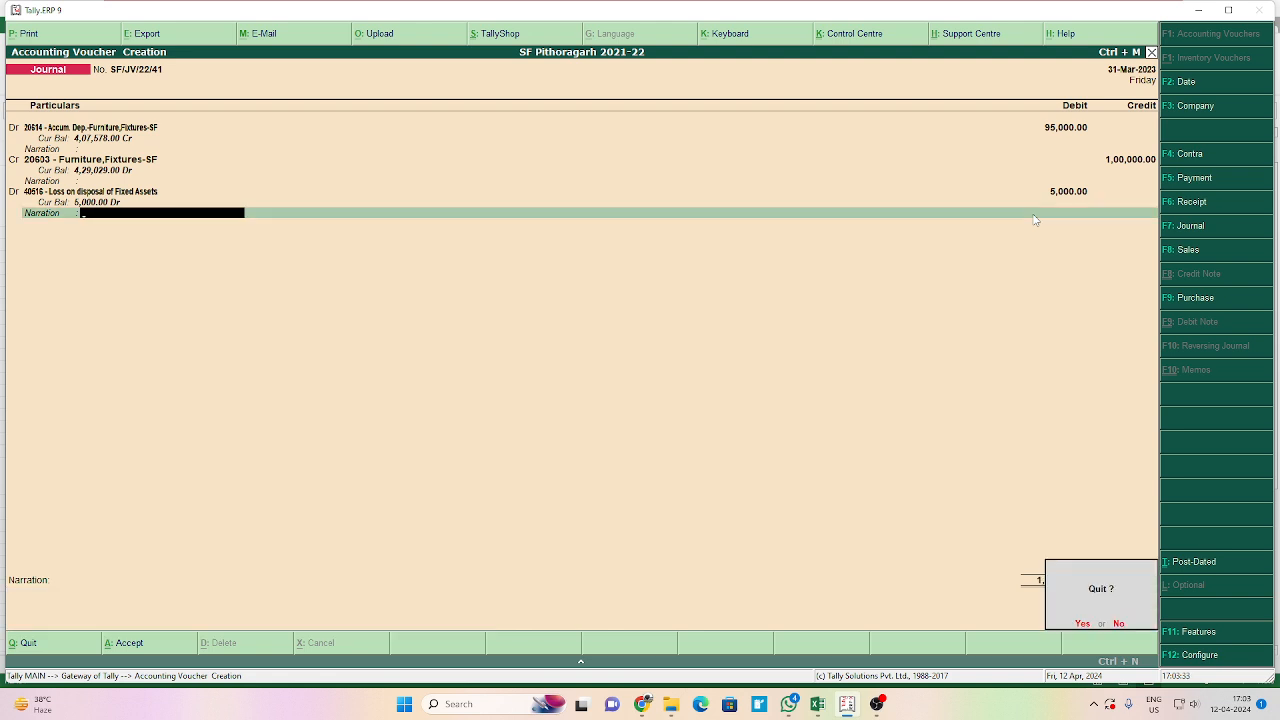
{"action": "key", "text": "y"}
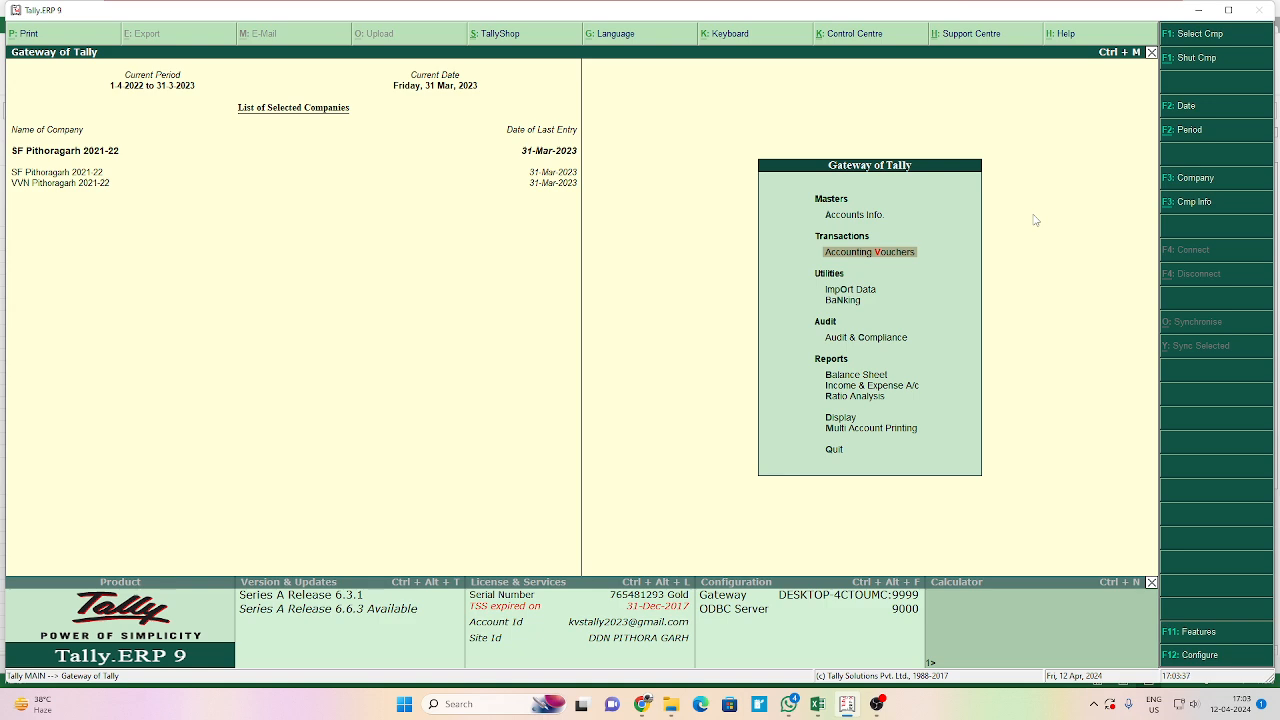
- From the Day Book, open the Accum. Dep.-Furniture journal SF/JV/22/39 (2,03,332.00) for alteration
{"action": "key", "text": "Down"}
{"action": "key", "text": "Down"}
{"action": "key", "text": "Down"}
{"action": "key", "text": "Down"}
{"action": "key", "text": "Down"}
{"action": "key", "text": "Down"}
{"action": "key", "text": "Down"}
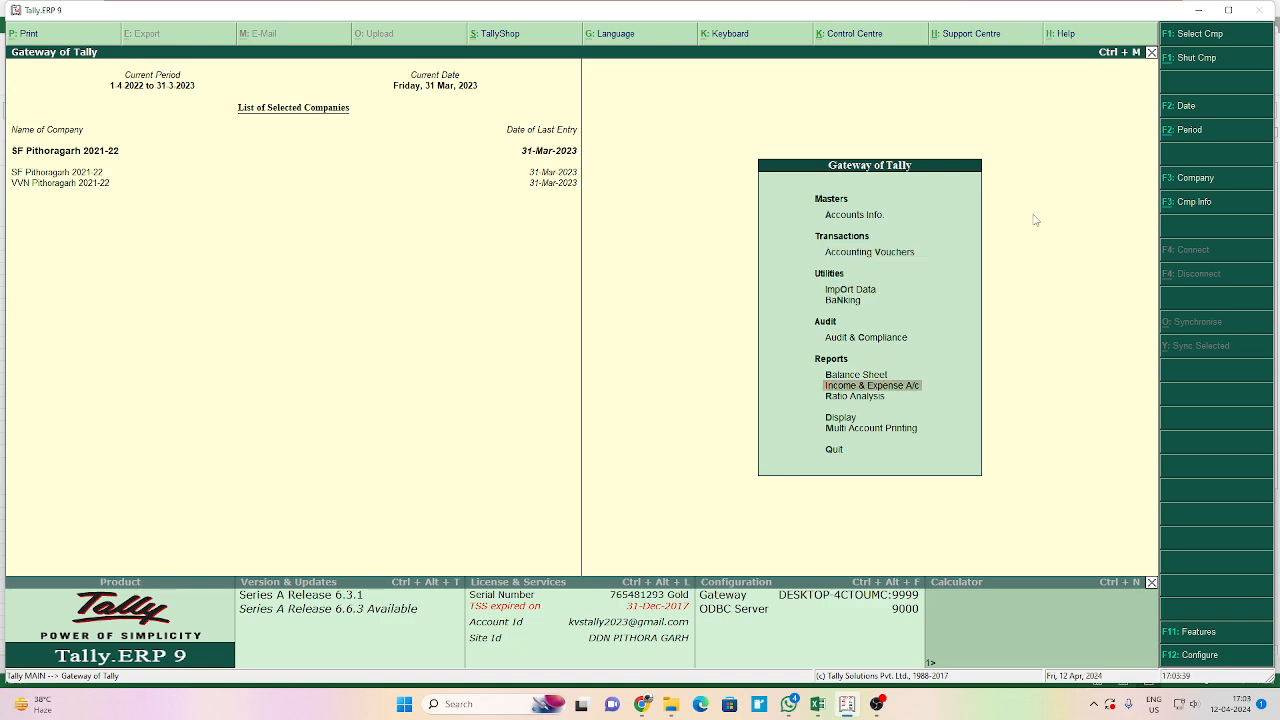
{"action": "key", "text": "Return"}
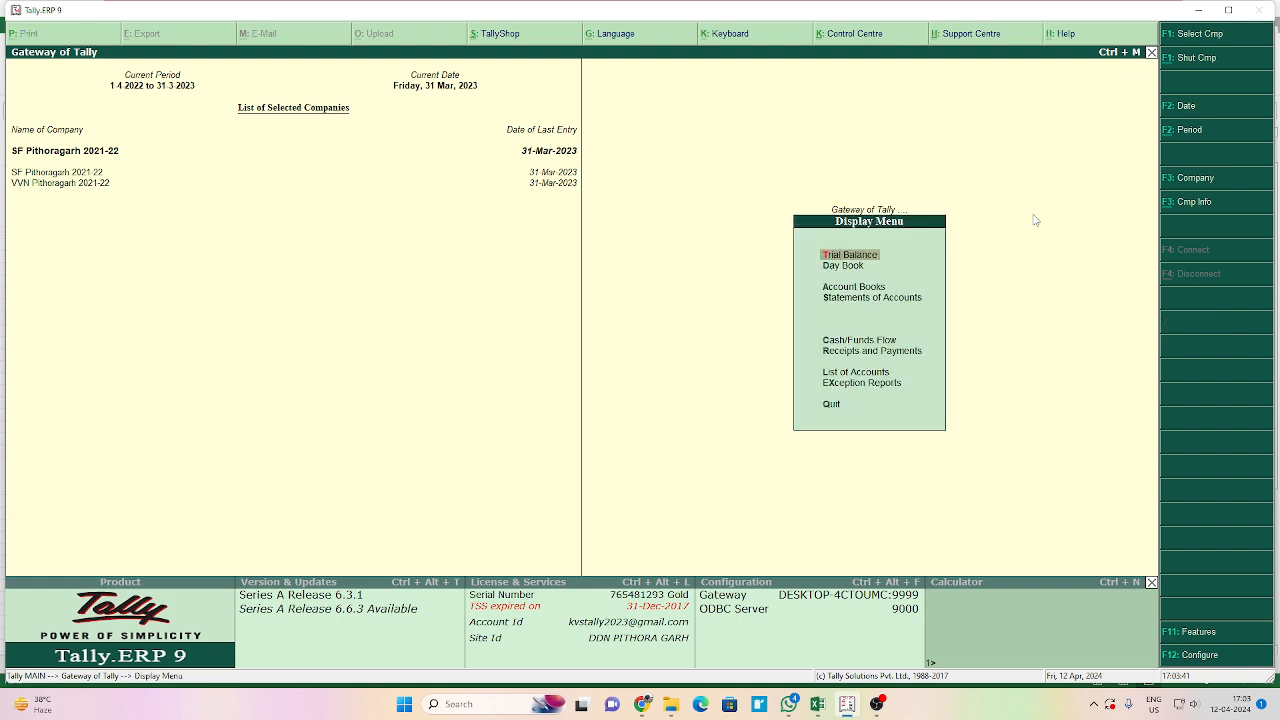
{"action": "key", "text": "Down"}
{"action": "key", "text": "Return"}
{"action": "key", "text": "Down"}
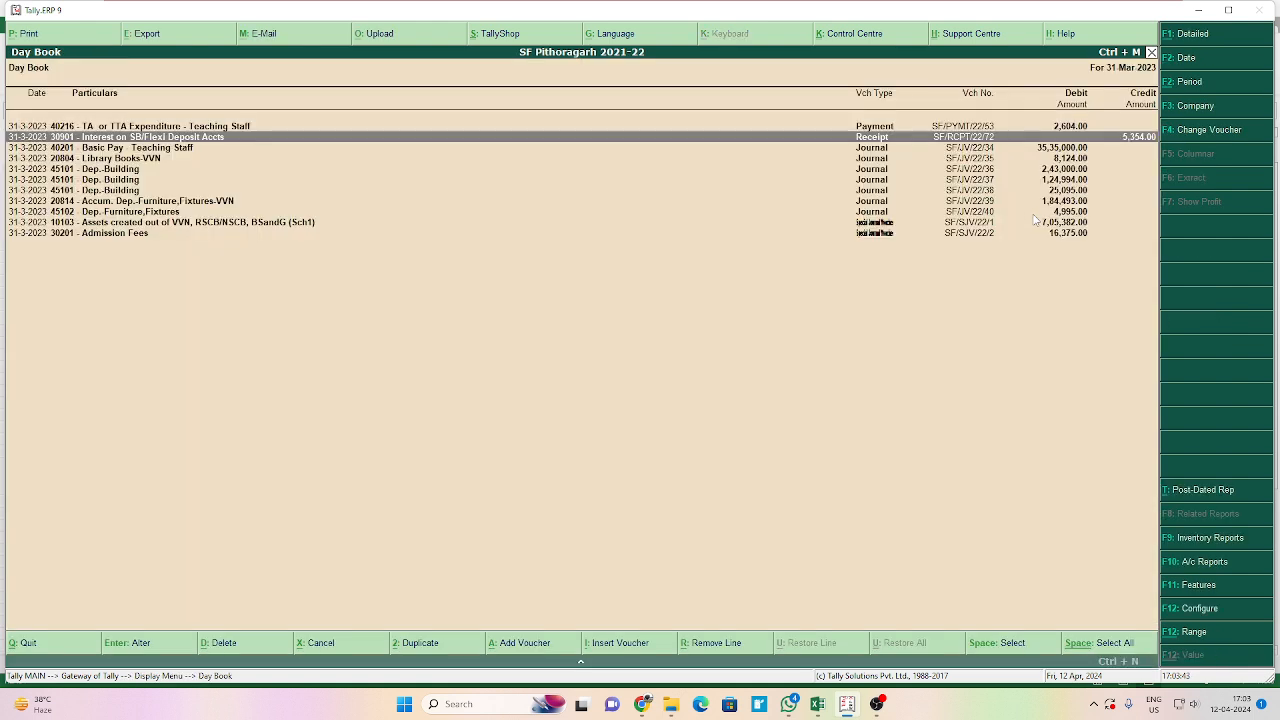
{"action": "key", "text": "Down"}
{"action": "key", "text": "Down"}
{"action": "key", "text": "Down"}
{"action": "key", "text": "Down"}
{"action": "key", "text": "Down"}
{"action": "key", "text": "Down"}
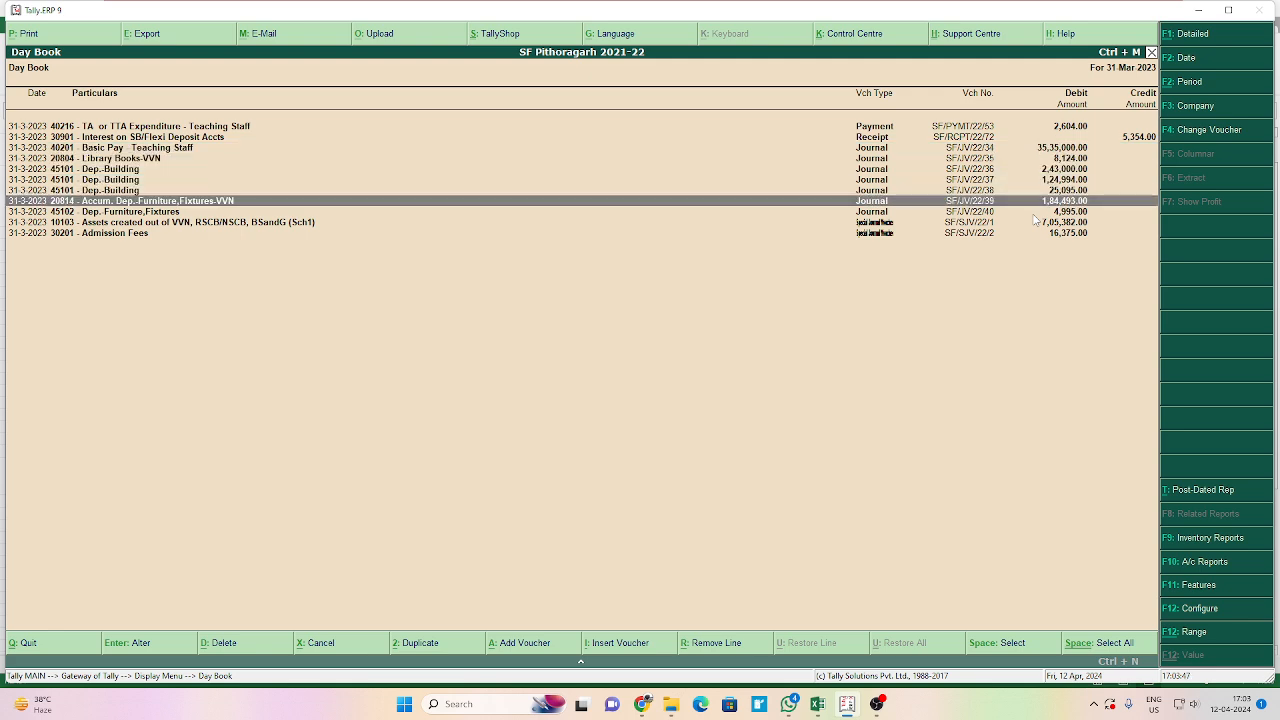
{"action": "key", "text": "Return"}
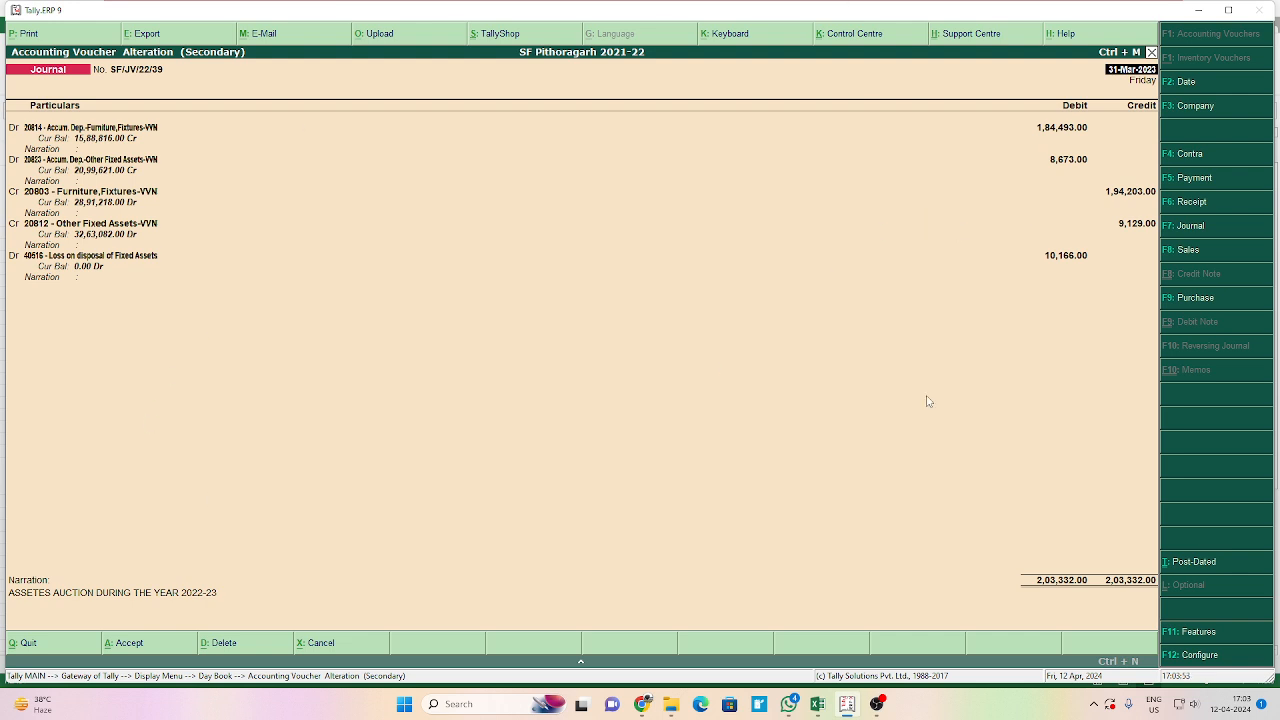
{"action": "mouse_move", "coordinate": [810, 712]}
{"action": "left_click", "coordinate": [820, 706]}
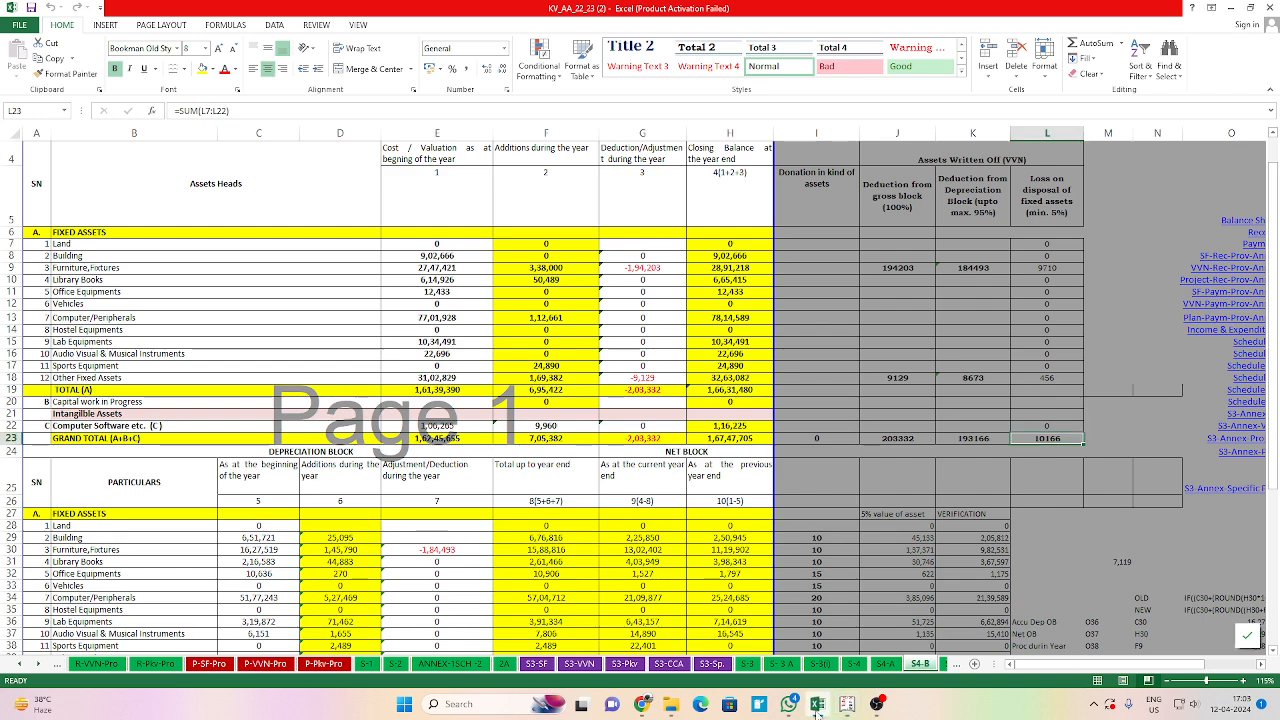
{"action": "left_click", "coordinate": [903, 270]}
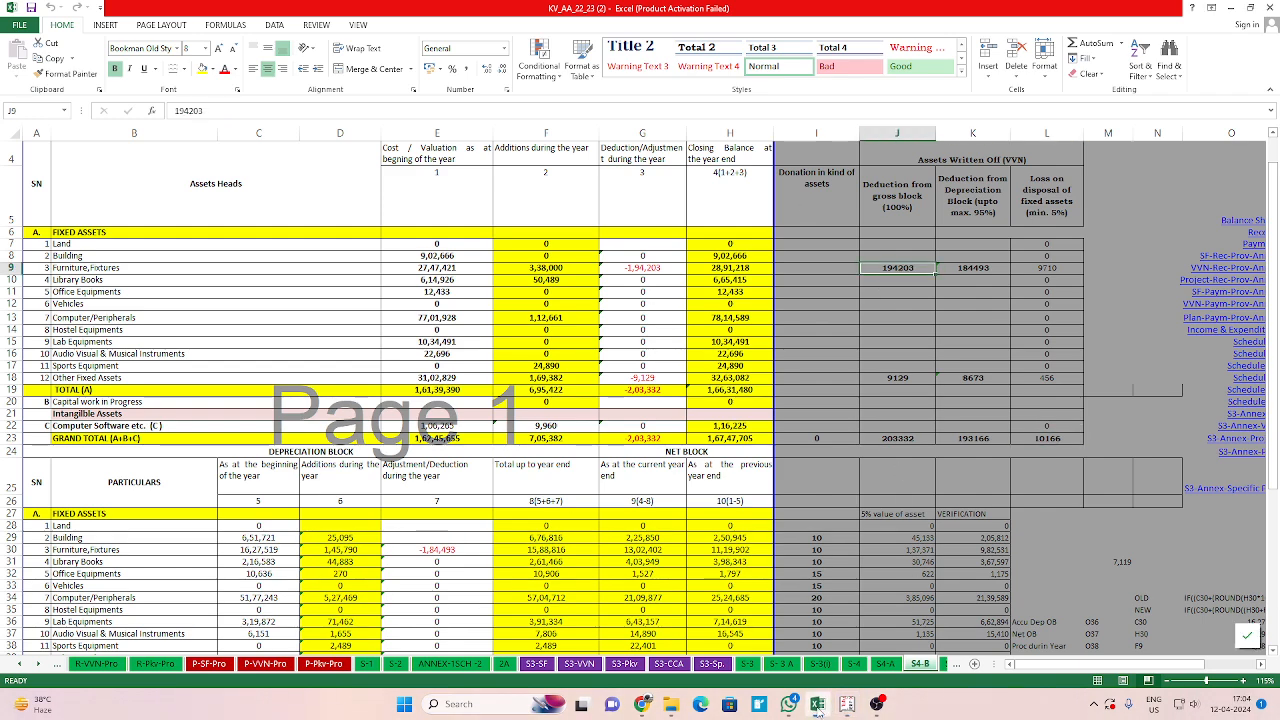
{"action": "left_click", "coordinate": [821, 707]}
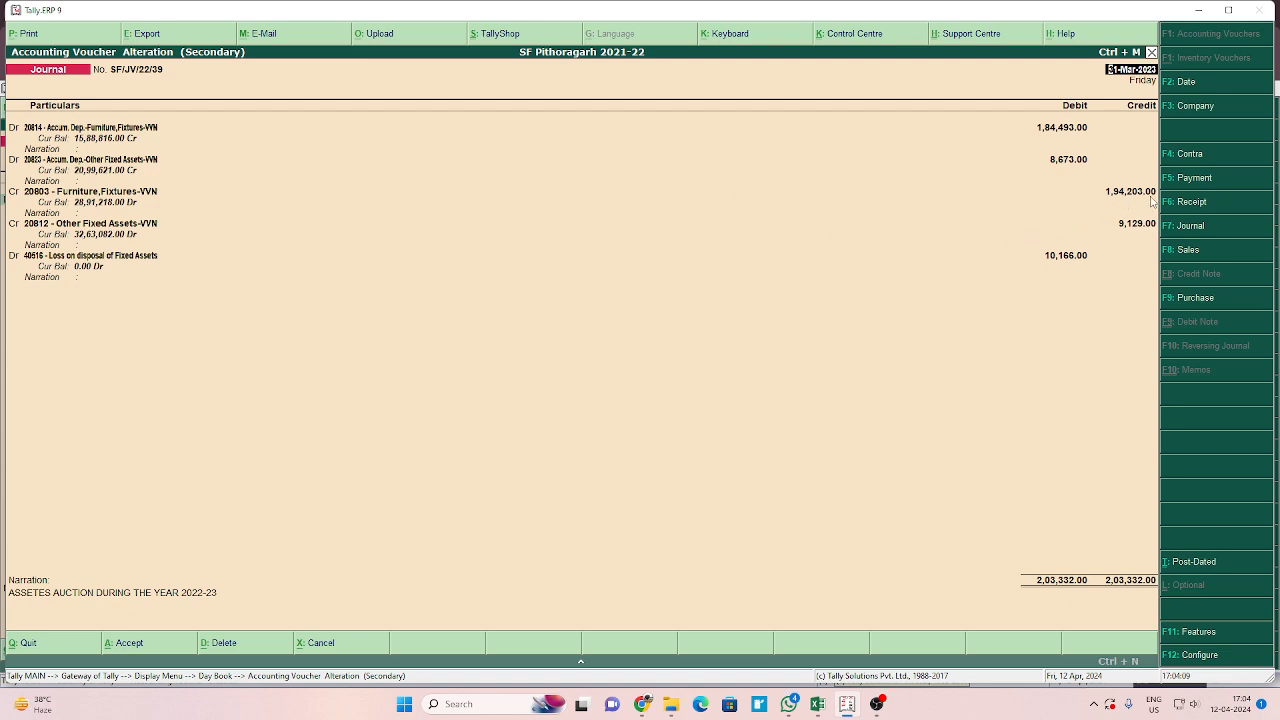
{"action": "left_click", "coordinate": [817, 704]}
{"action": "left_click", "coordinate": [897, 378]}
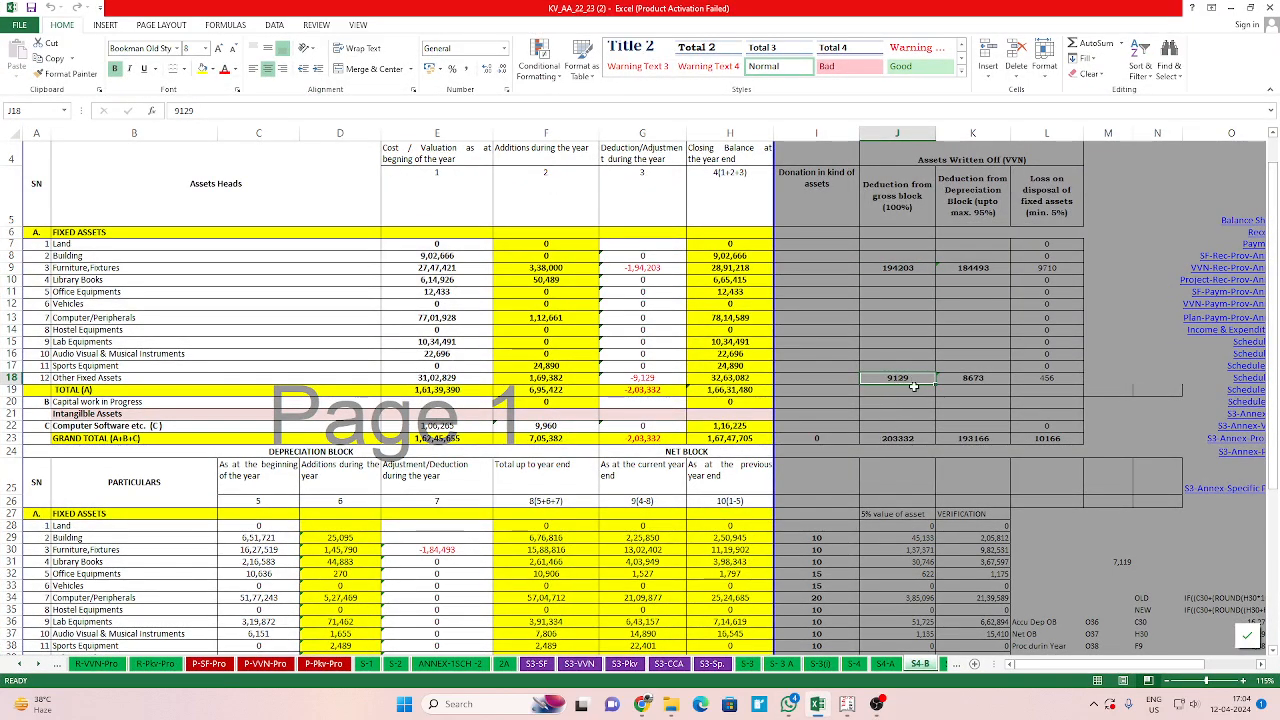
{"action": "left_click", "coordinate": [846, 706]}
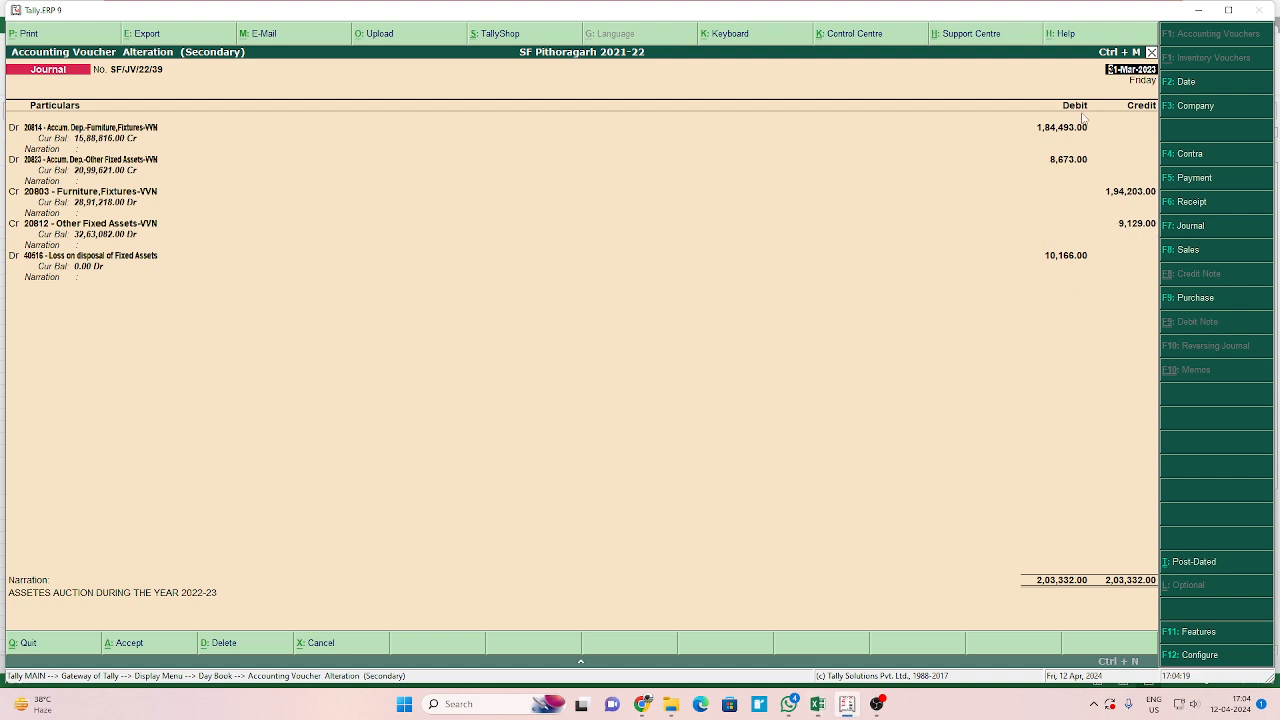
{"action": "left_click", "coordinate": [817, 704]}
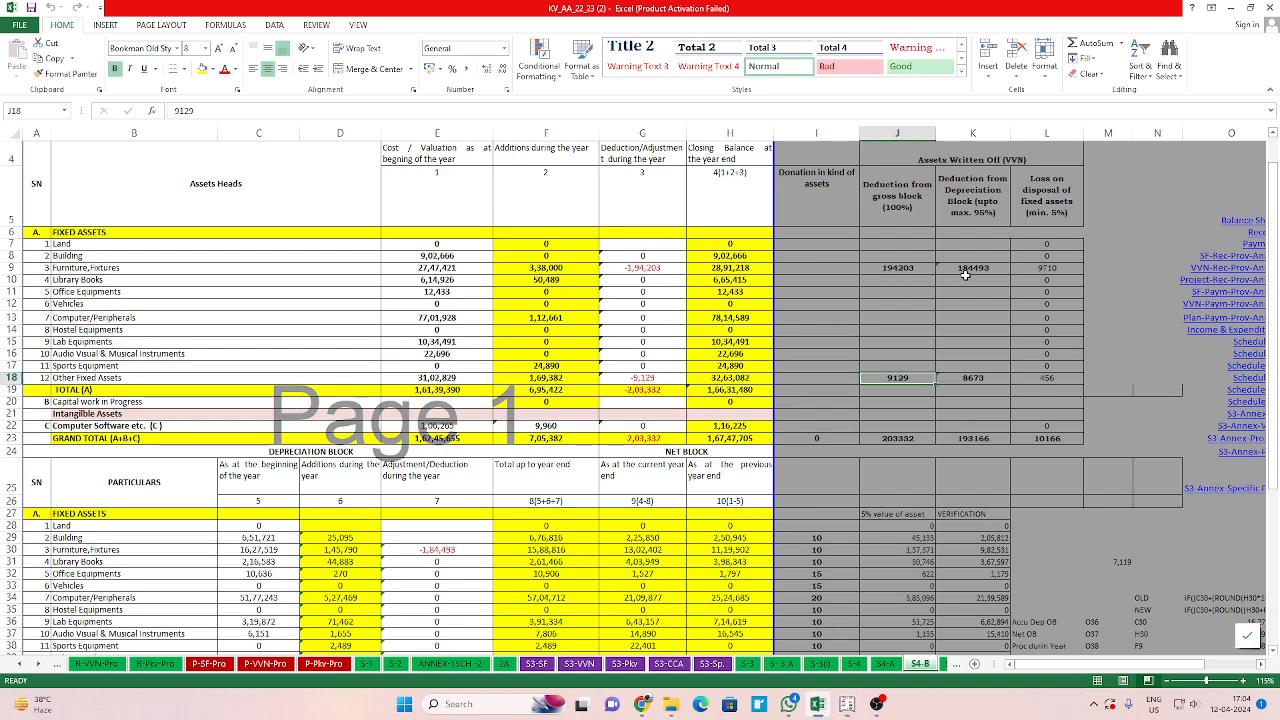
{"action": "left_click", "coordinate": [847, 704]}
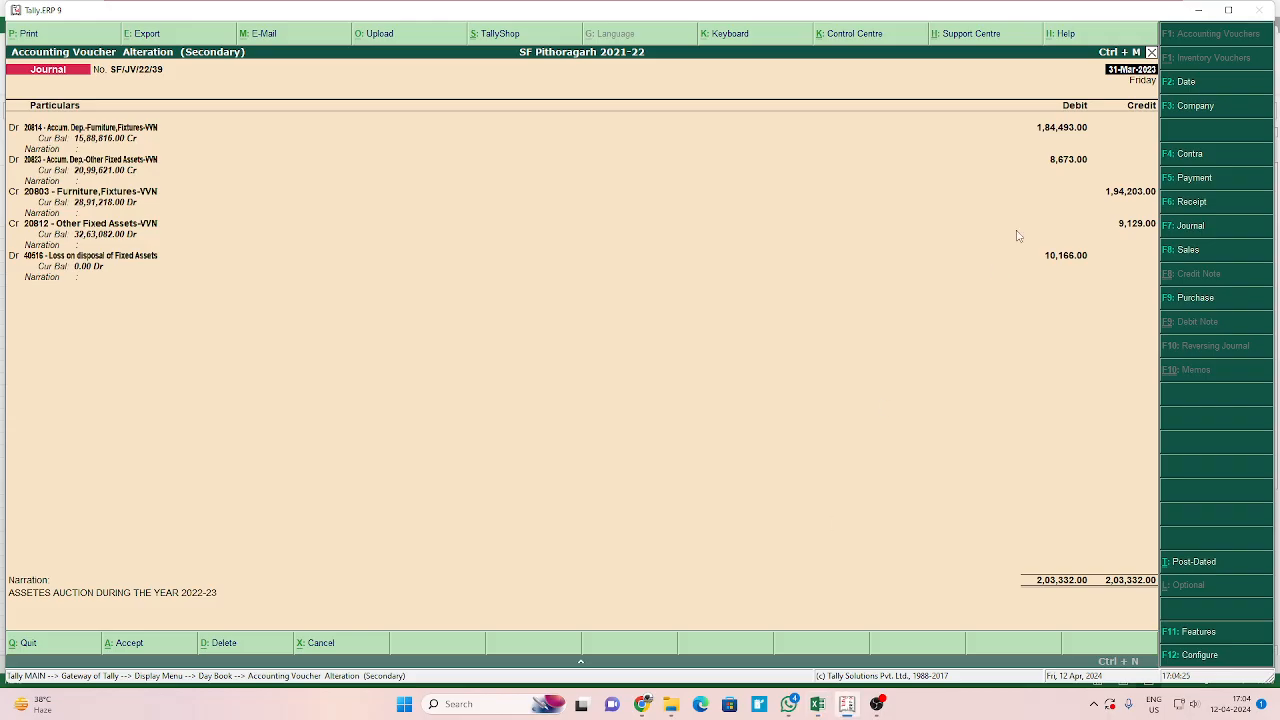
{"action": "left_click", "coordinate": [819, 708]}
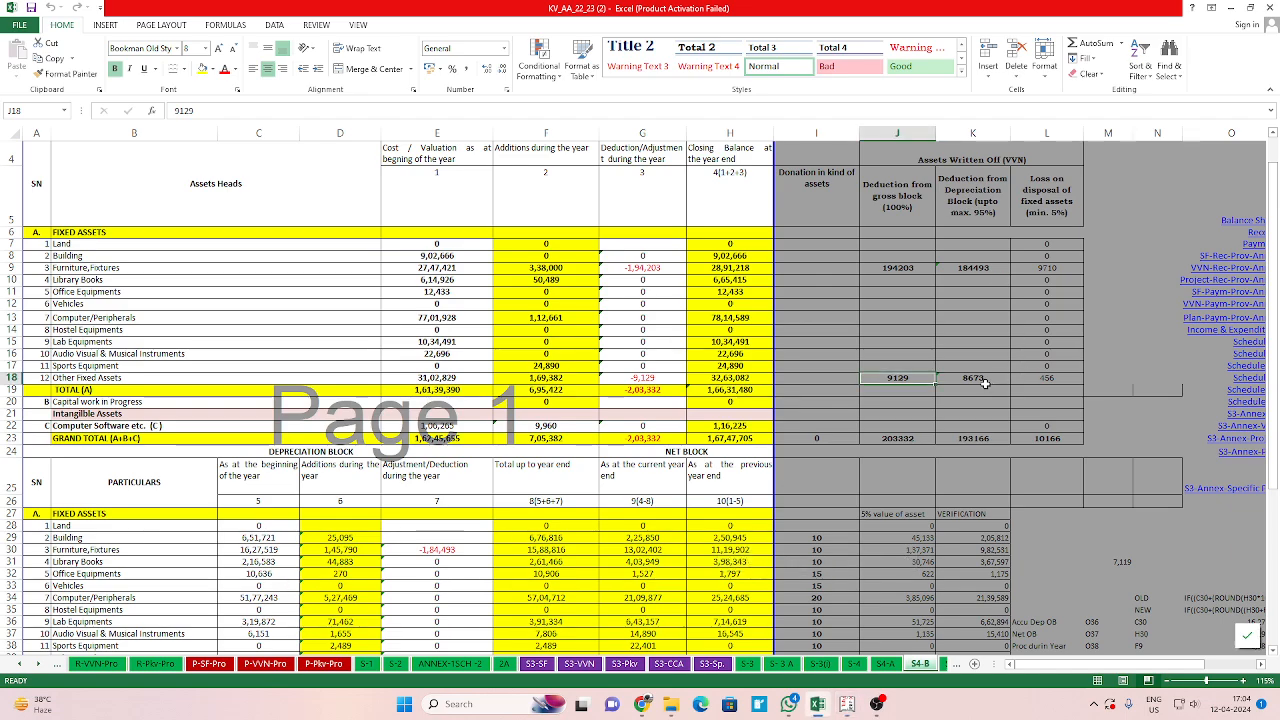
{"action": "key", "text": "Right"}
{"action": "left_click", "coordinate": [847, 704]}
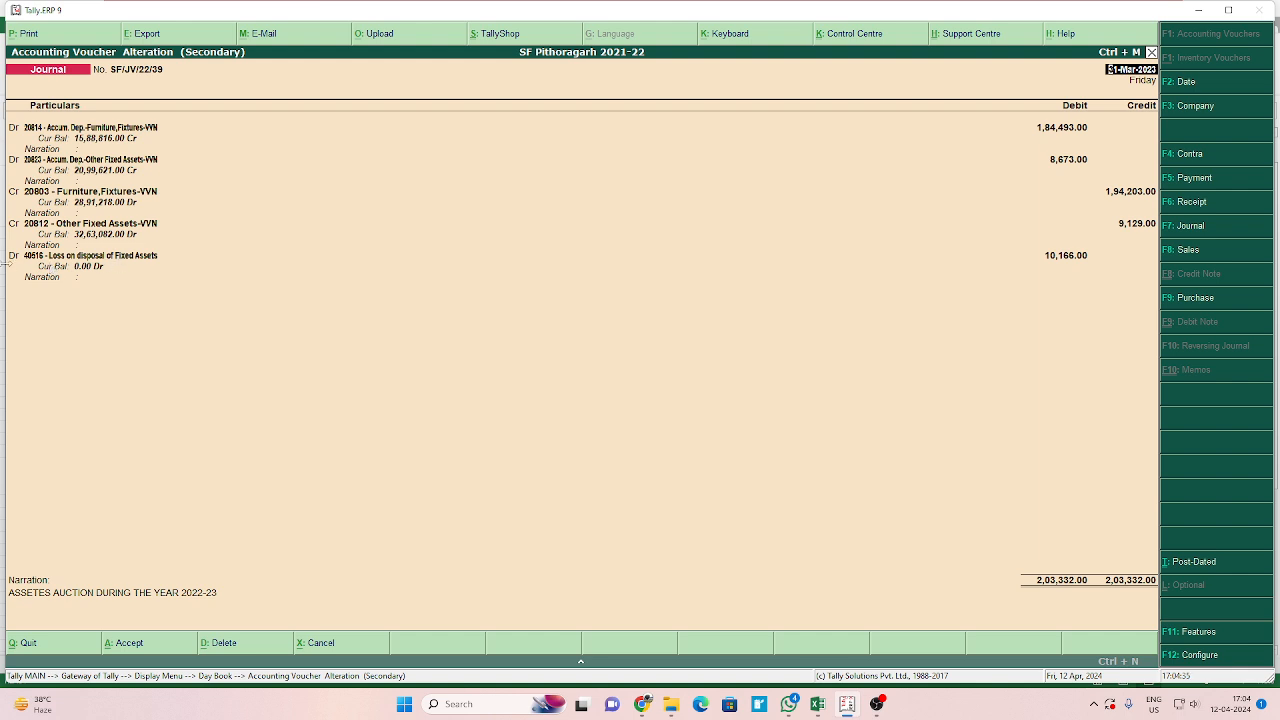
{"action": "left_click", "coordinate": [1094, 248]}
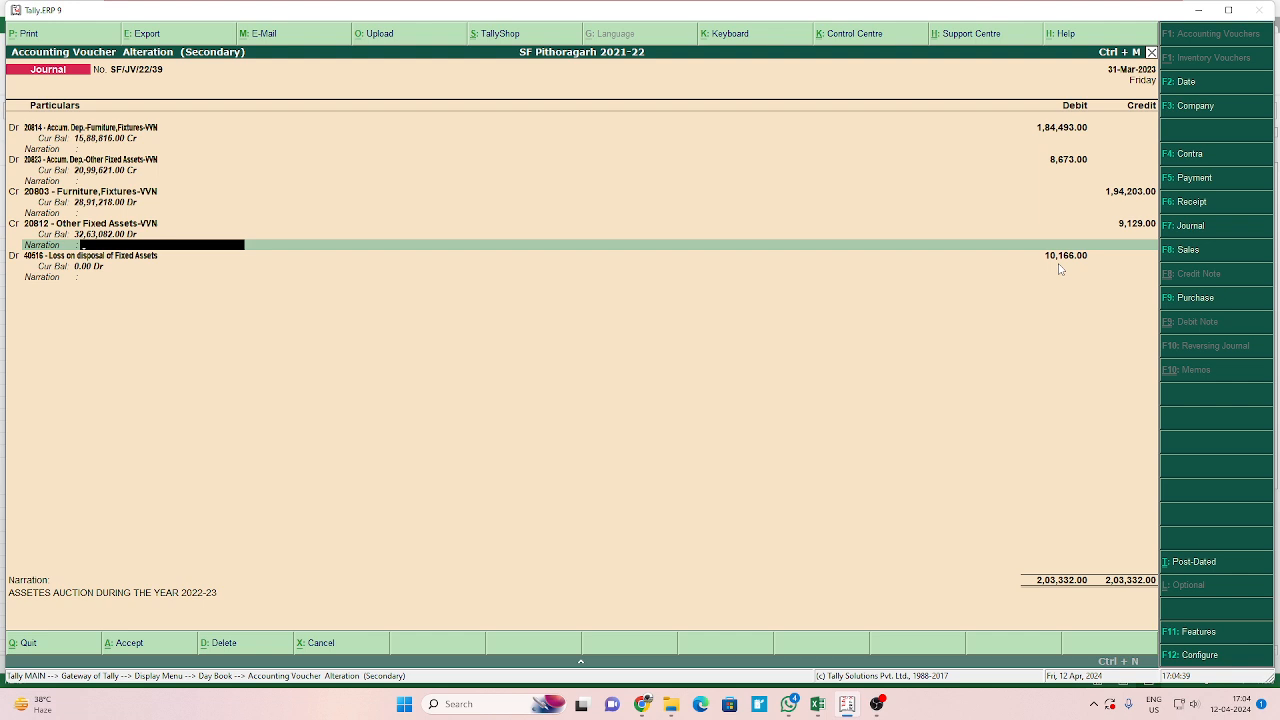
- Check the 10,166.00 loss on disposal on the 40516 line, then return to the Excel workbook
{"action": "left_click", "coordinate": [1070, 259]}
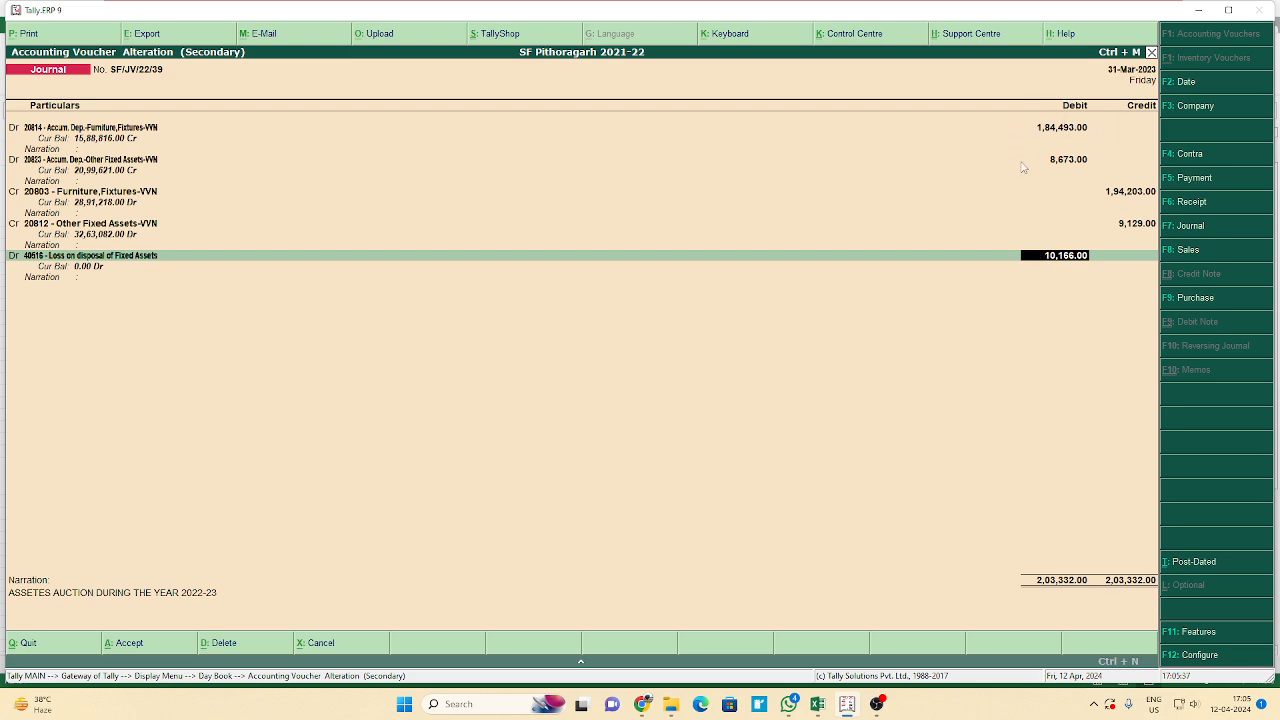
{"action": "left_click", "coordinate": [817, 704]}
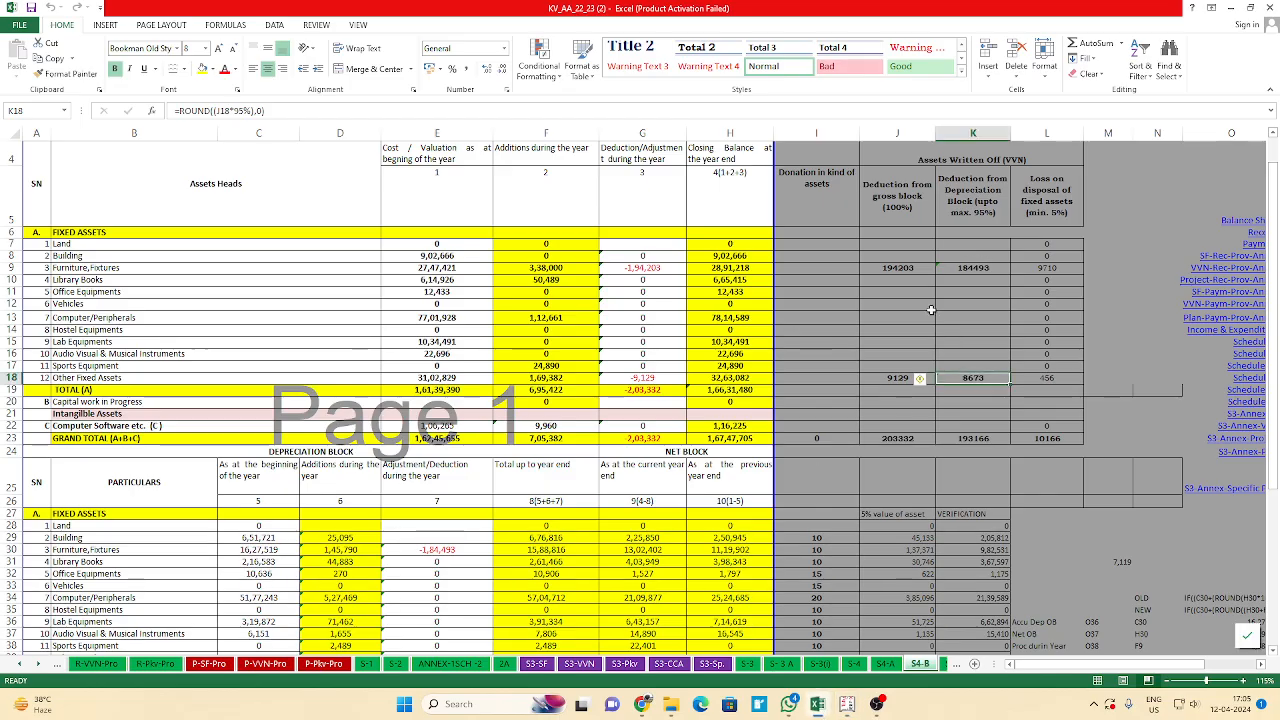
- Back in Excel, check the total loss on disposal in cell L23
{"action": "left_click", "coordinate": [818, 706]}
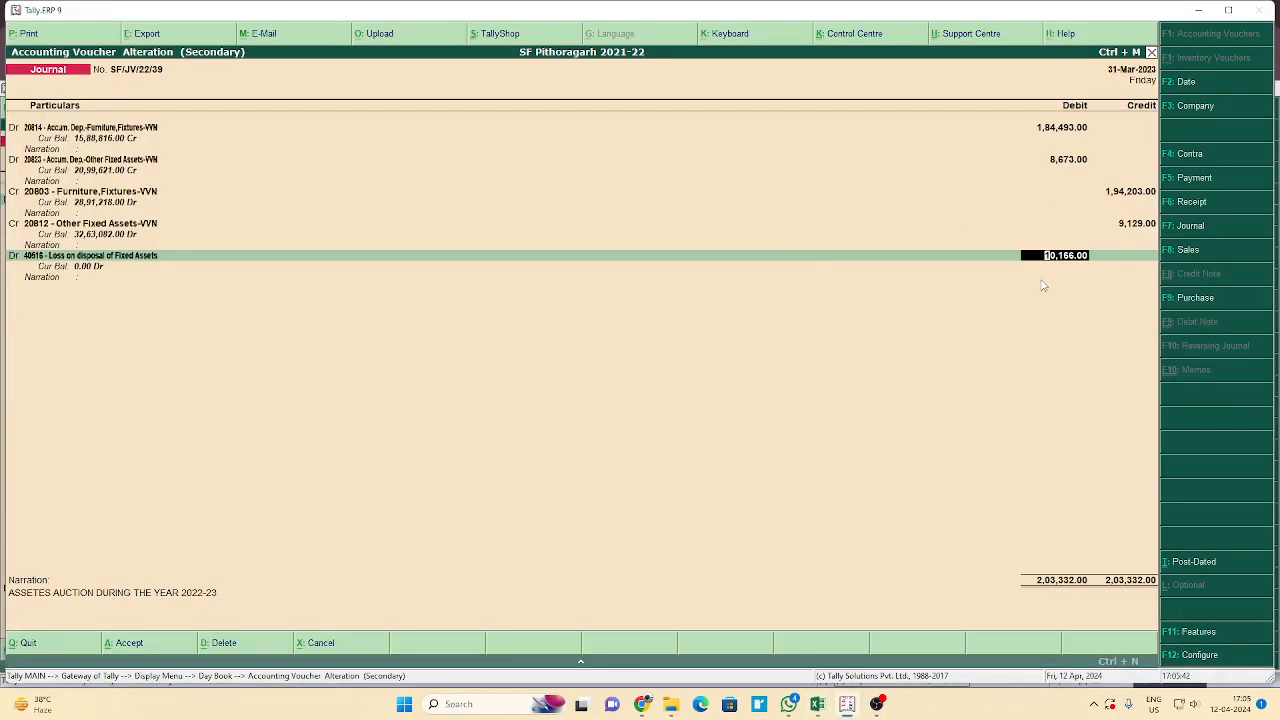
{"action": "left_click", "coordinate": [818, 706]}
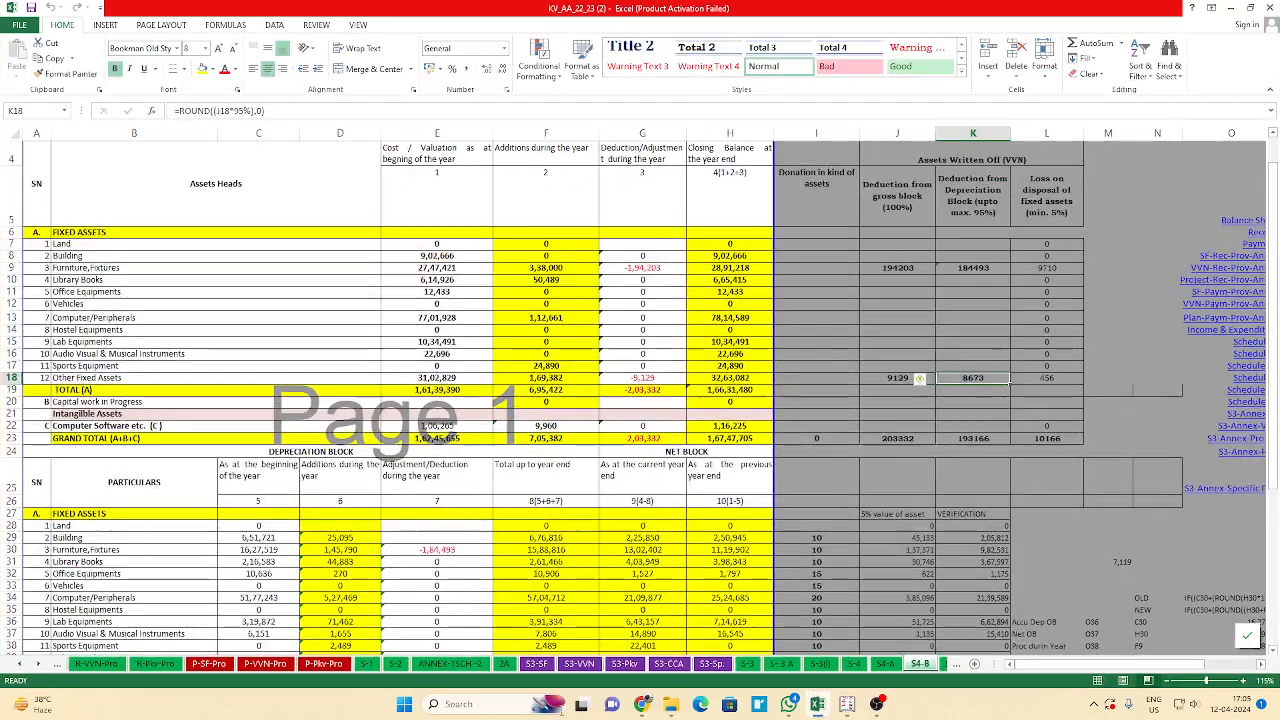
{"action": "left_click", "coordinate": [40, 668]}
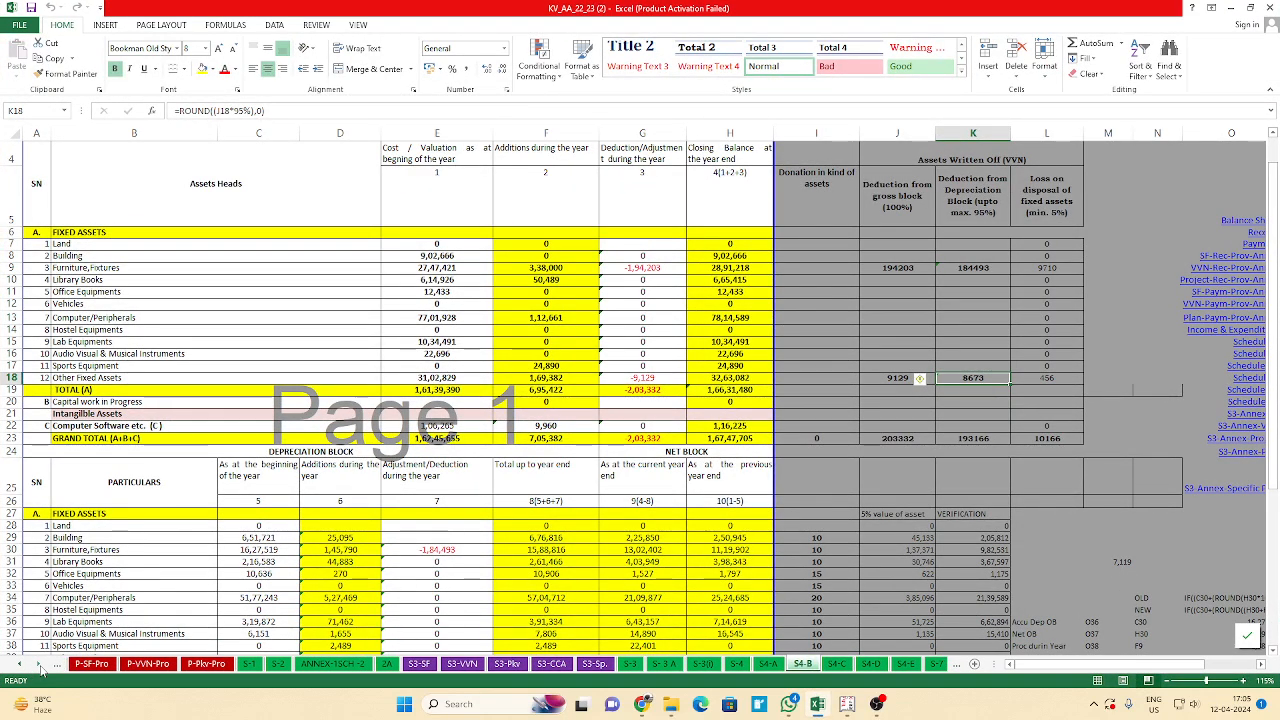
{"action": "left_click", "coordinate": [40, 668]}
{"action": "left_click", "coordinate": [40, 668]}
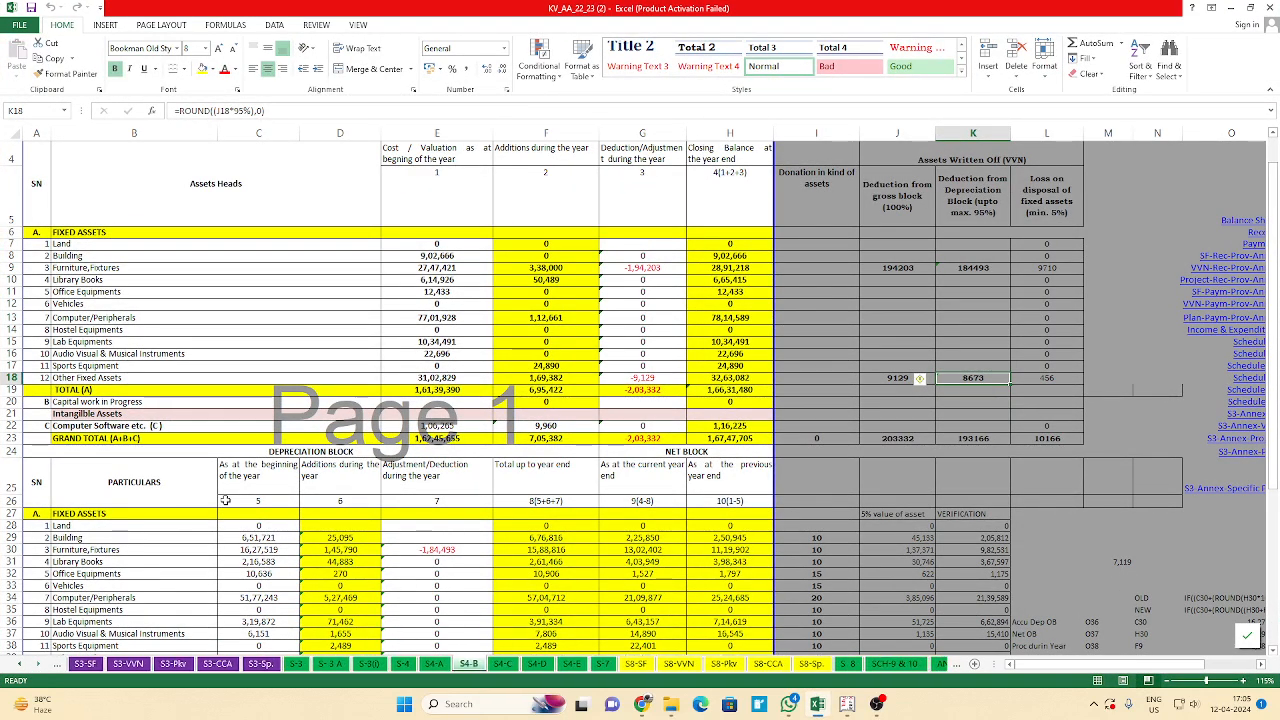
{"action": "left_click", "coordinate": [1058, 440]}
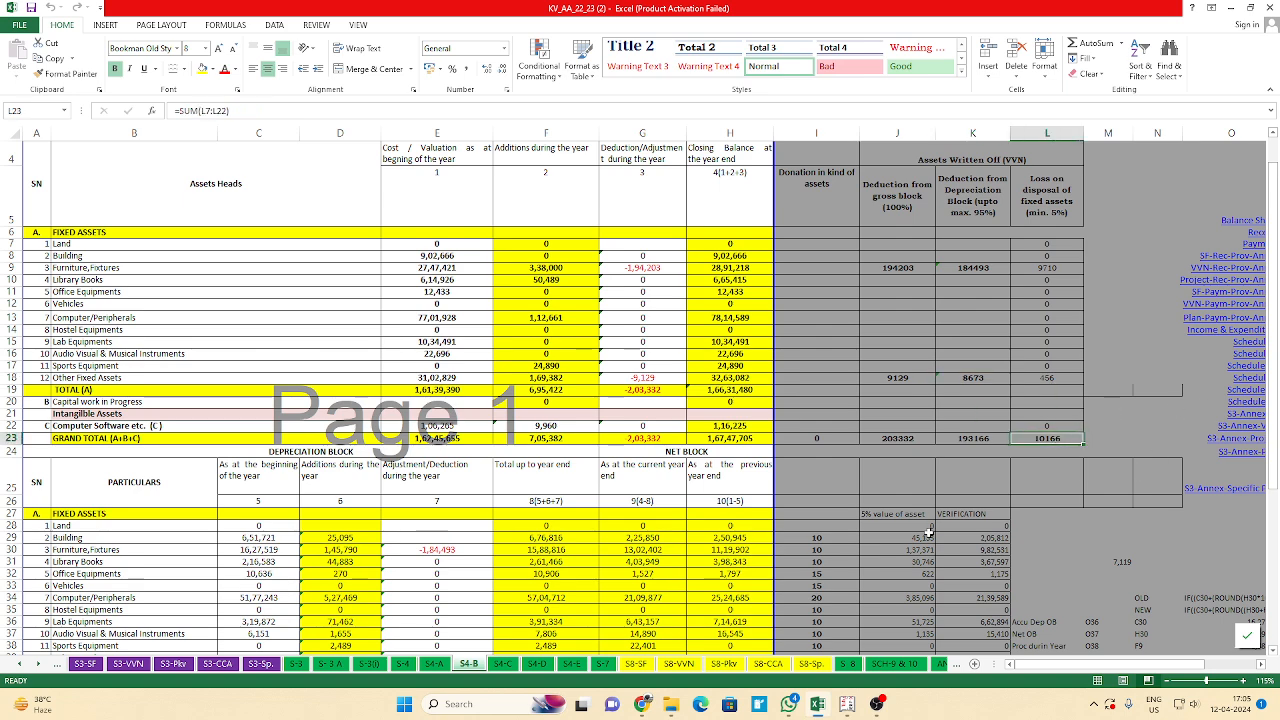
{"action": "left_click", "coordinate": [40, 668]}
{"action": "left_click", "coordinate": [40, 668]}
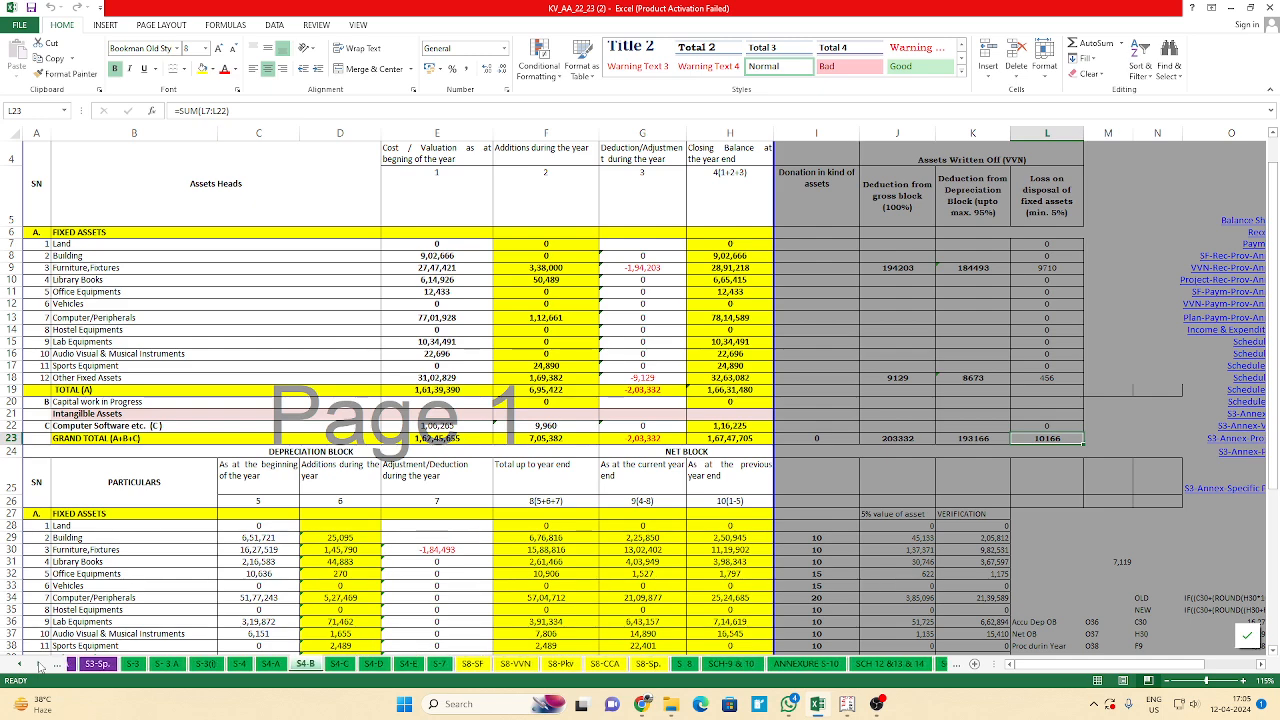
{"action": "left_click", "coordinate": [40, 668]}
{"action": "left_click", "coordinate": [40, 668]}
{"action": "left_click", "coordinate": [40, 666]}
{"action": "left_click", "coordinate": [40, 666]}
{"action": "left_click", "coordinate": [40, 666]}
{"action": "left_click", "coordinate": [40, 666]}
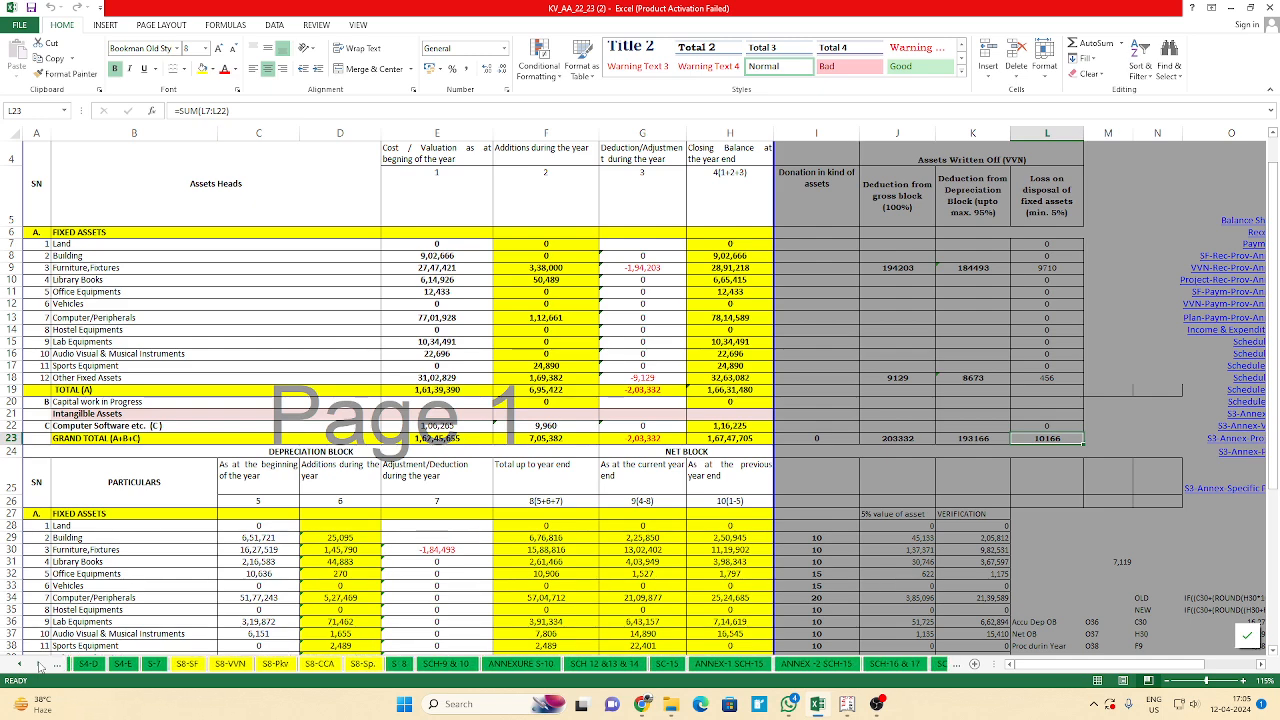
{"action": "left_click", "coordinate": [40, 666]}
{"action": "left_click", "coordinate": [40, 666]}
{"action": "left_click", "coordinate": [40, 666]}
{"action": "left_click", "coordinate": [40, 666]}
- On the SCH-16 & 17 sheet, inspect the formula behind the 10,166 loss on disposal
{"action": "left_click", "coordinate": [850, 664]}
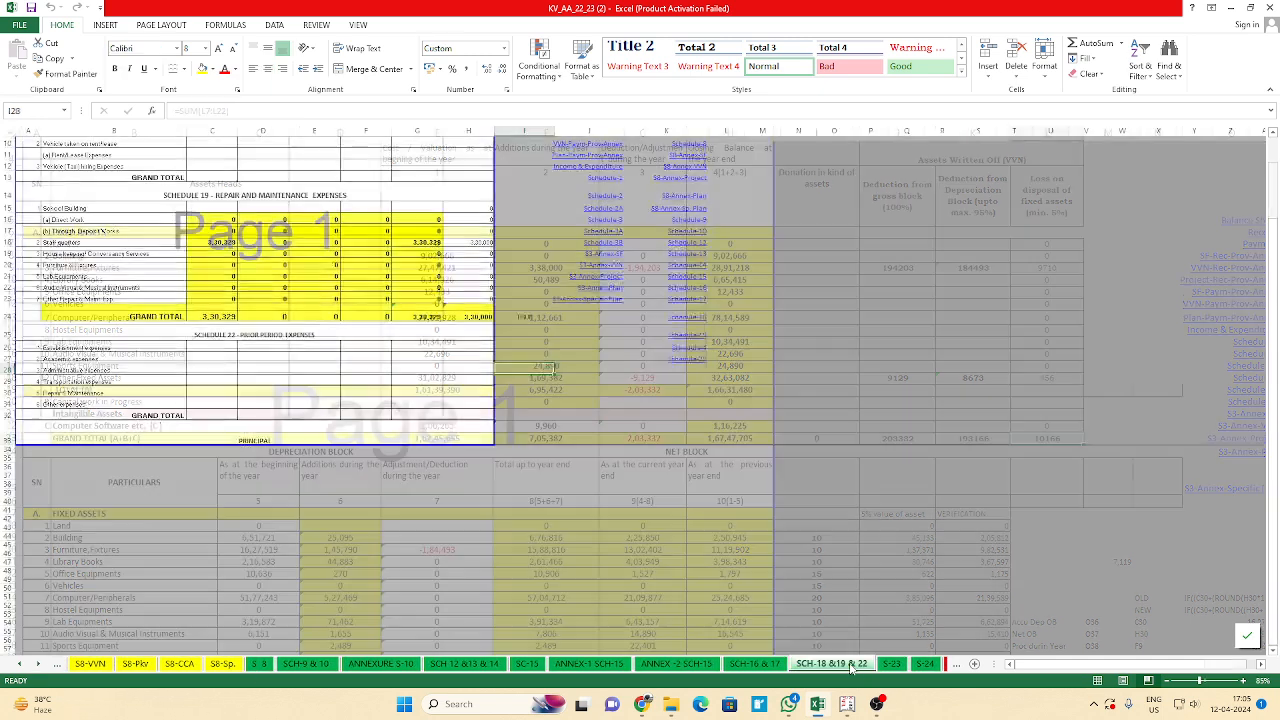
{"action": "scroll", "coordinate": [505, 340], "scroll_direction": "up", "scroll_amount": 3}
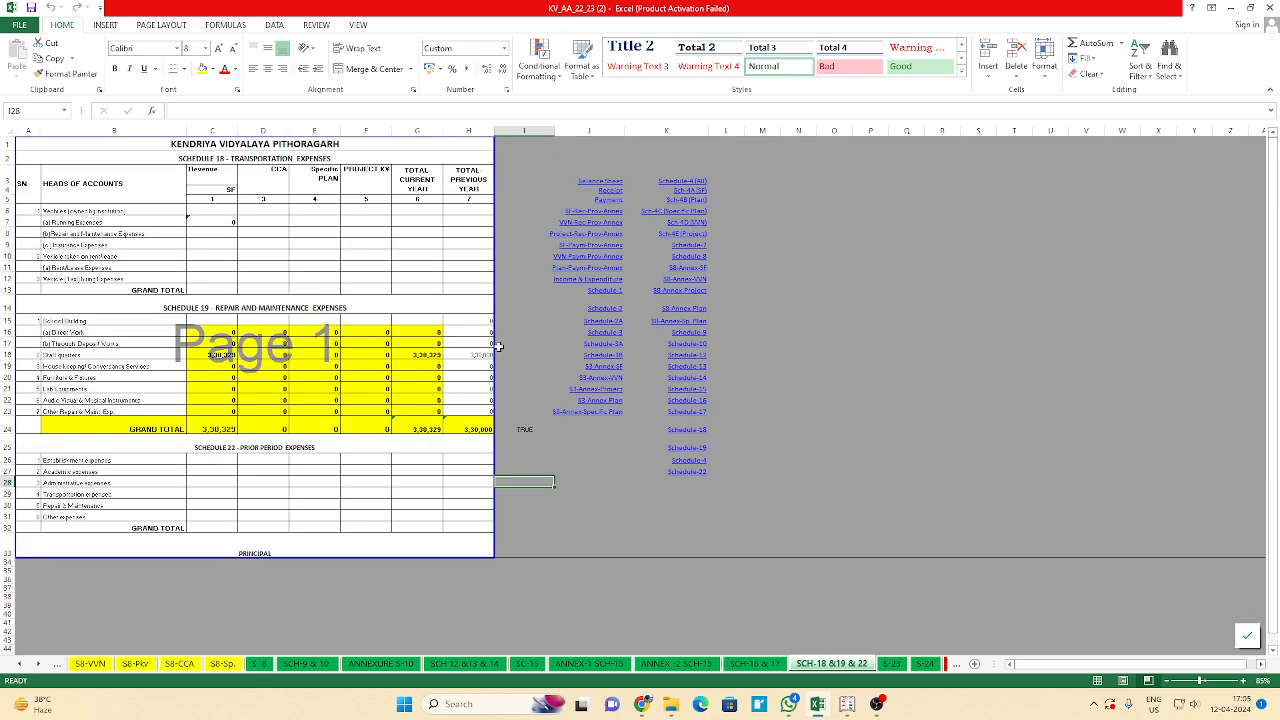
{"action": "left_click", "coordinate": [752, 664]}
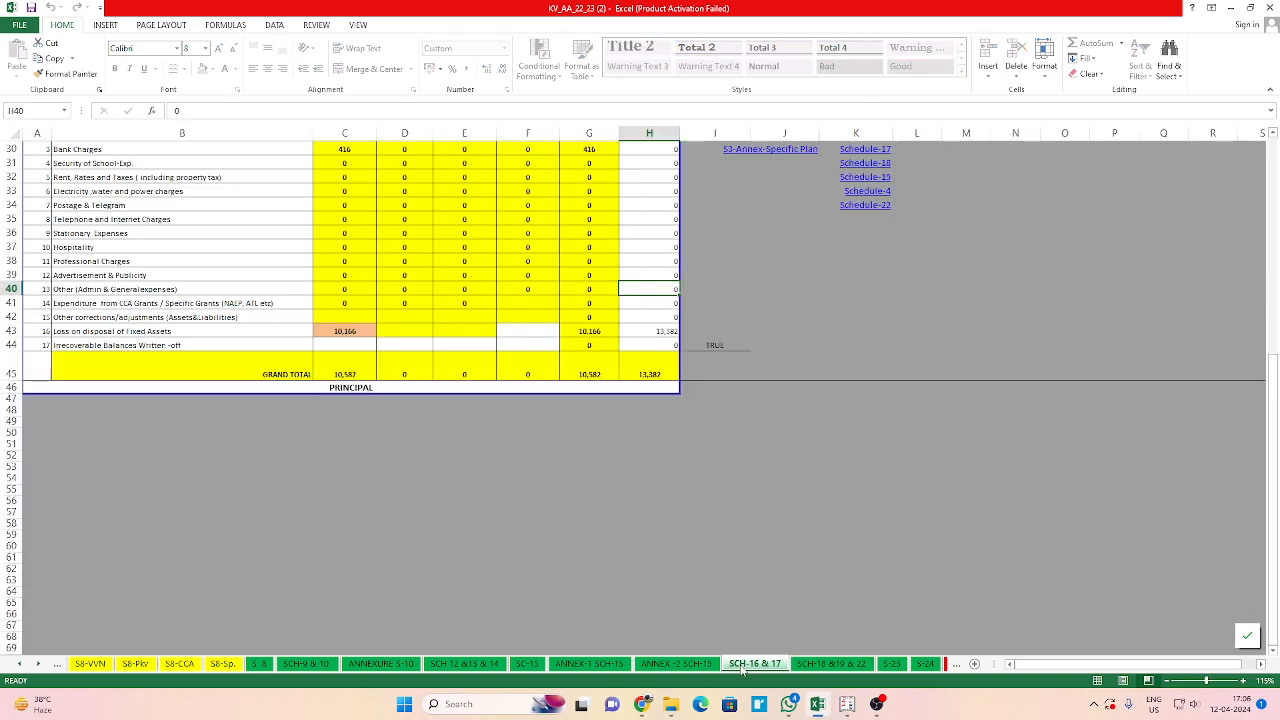
{"action": "scroll", "coordinate": [729, 409], "scroll_direction": "up", "scroll_amount": 6}
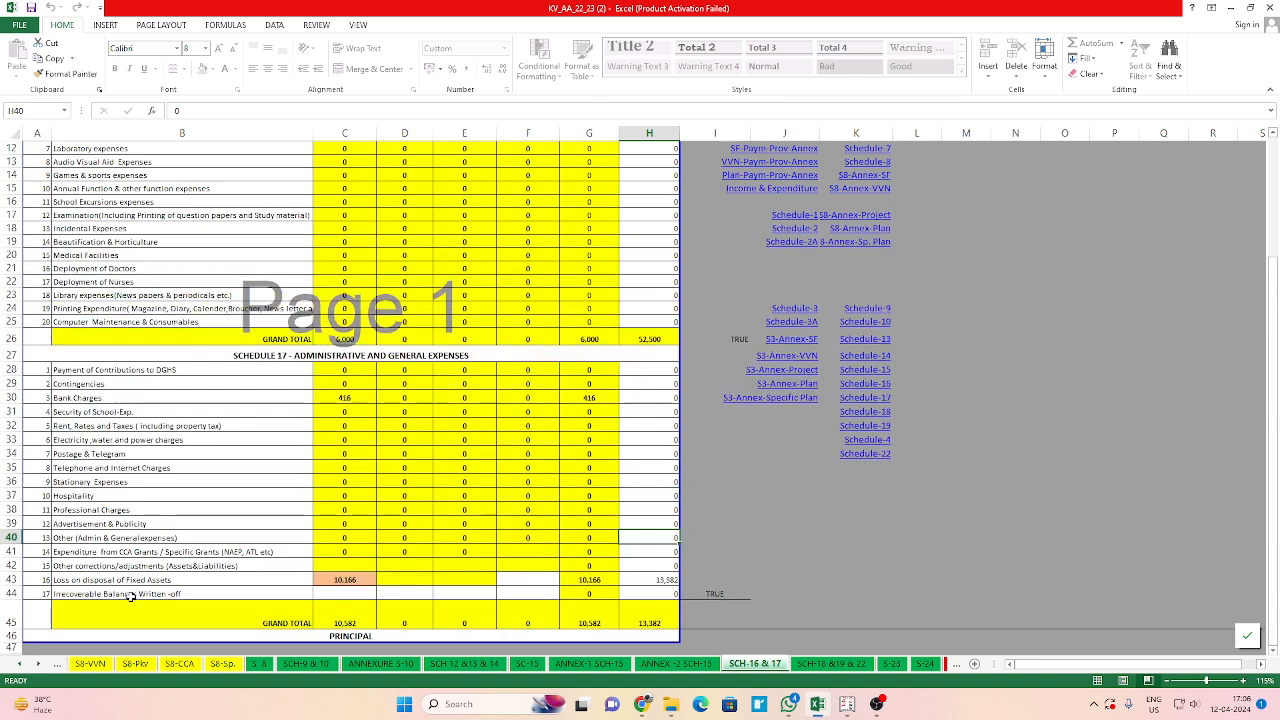
{"action": "left_click", "coordinate": [70, 581]}
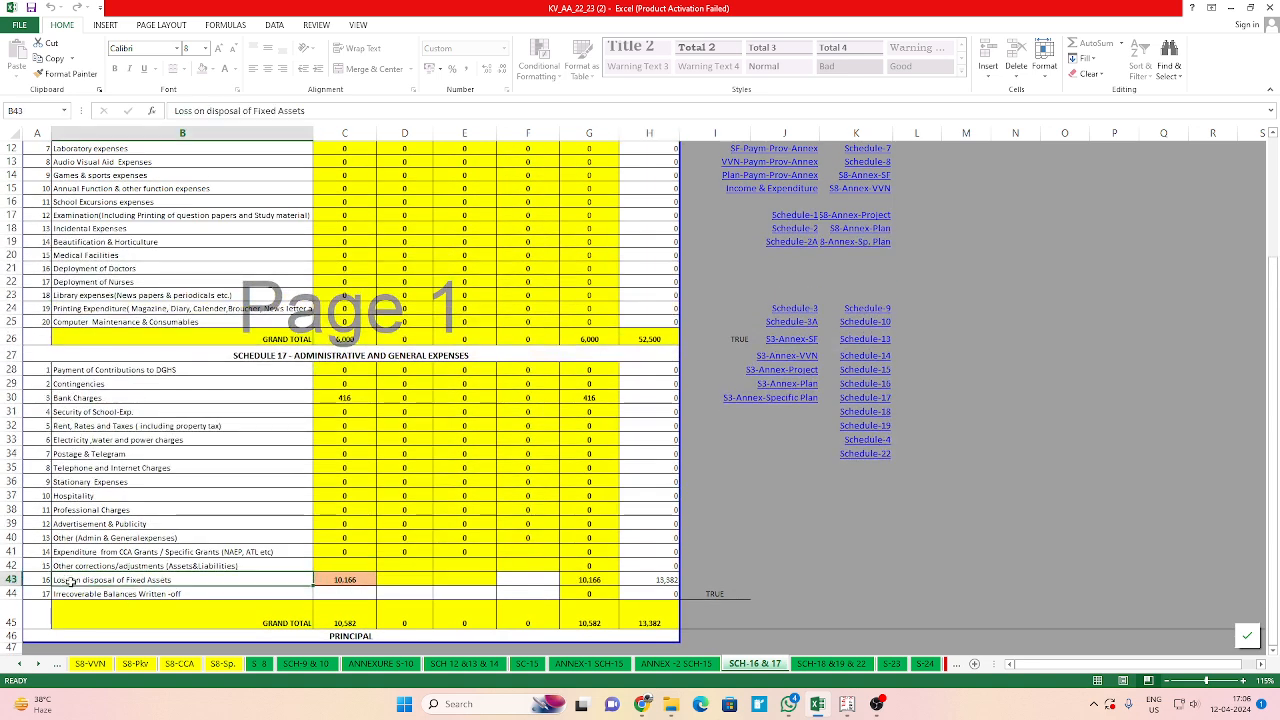
{"action": "left_click", "coordinate": [341, 580]}
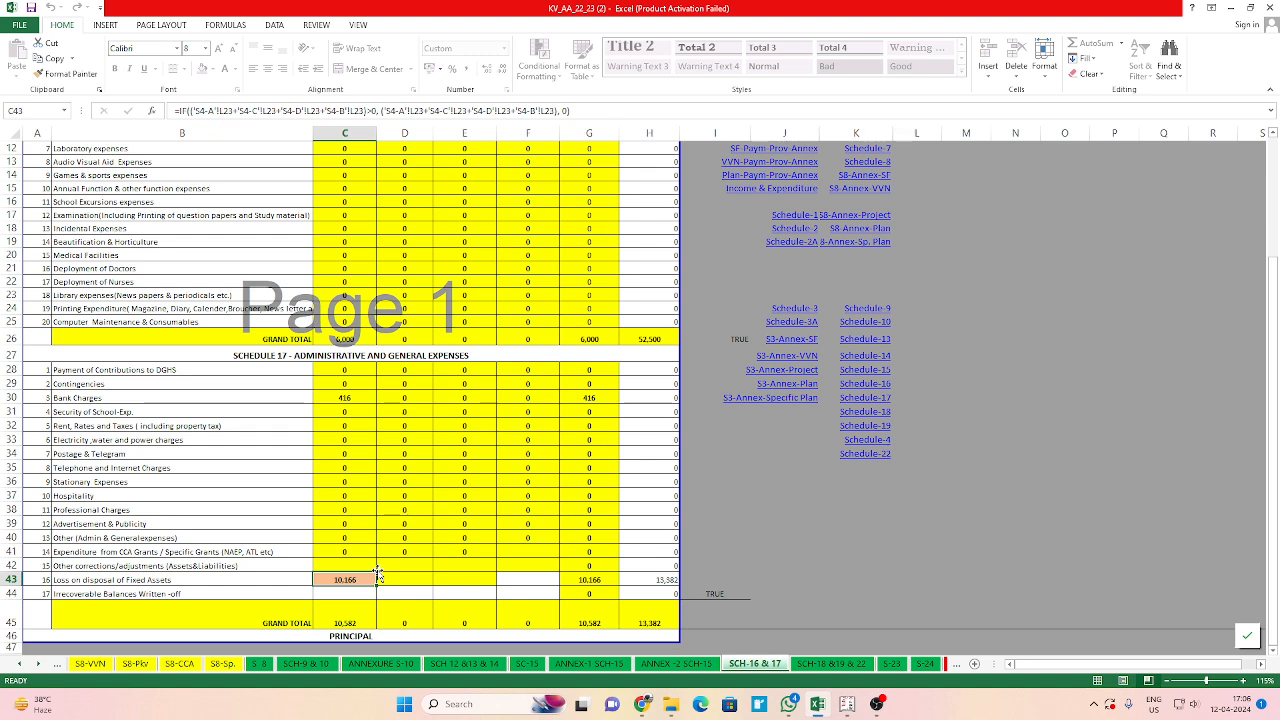
- Compare the 10,166 loss with the Tally journal voucher, then return to Excel
{"action": "left_click", "coordinate": [847, 704]}
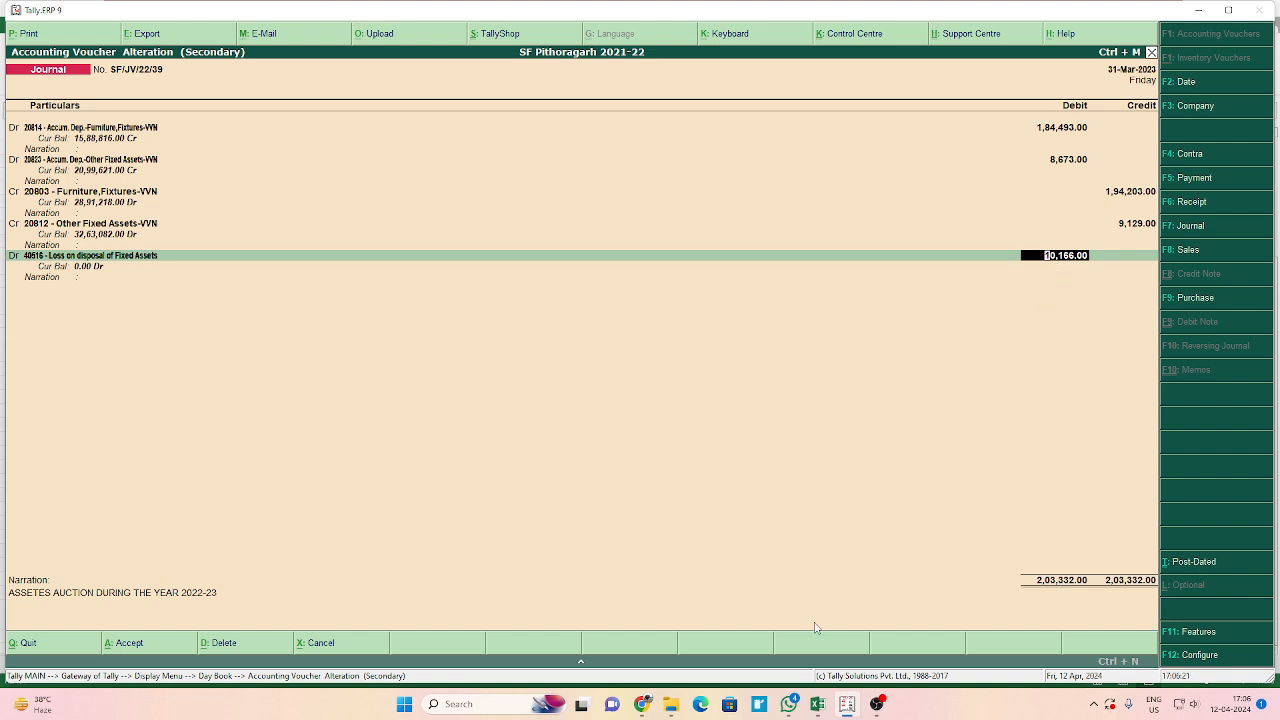
{"action": "left_click", "coordinate": [818, 704]}
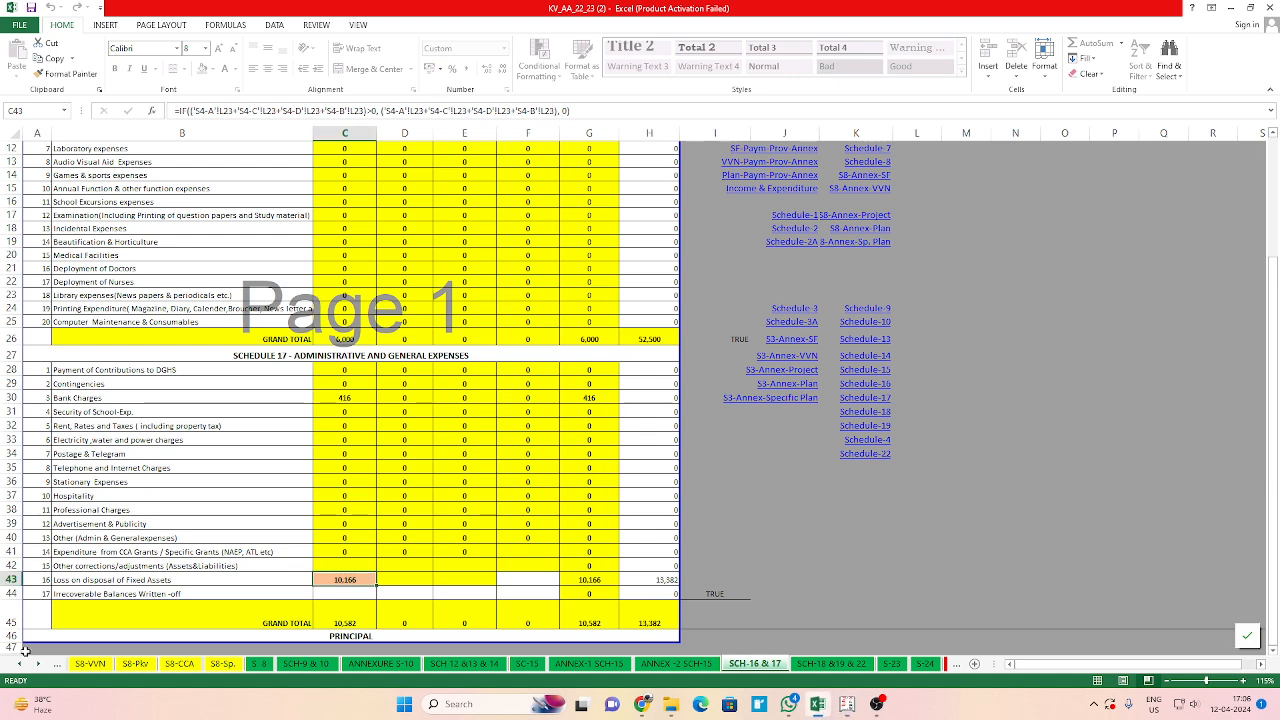
{"action": "left_click", "coordinate": [24, 668]}
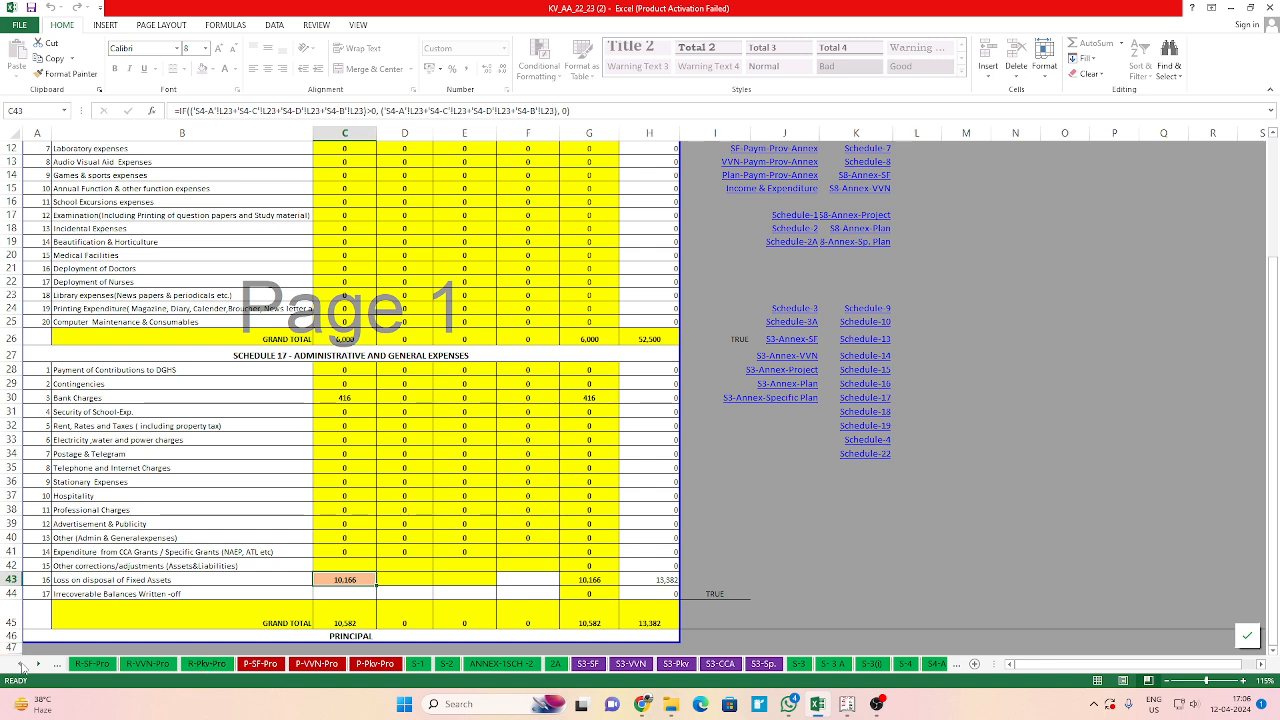
{"action": "left_click", "coordinate": [446, 664]}
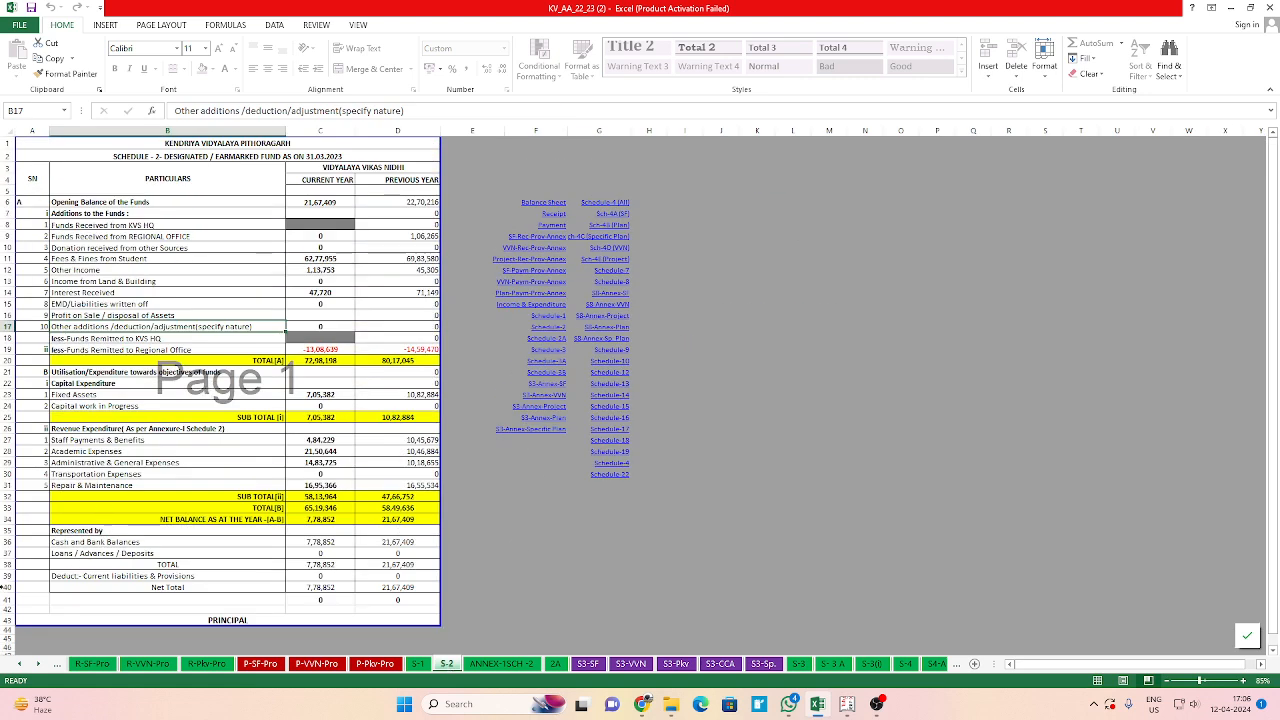
{"action": "left_click", "coordinate": [18, 664]}
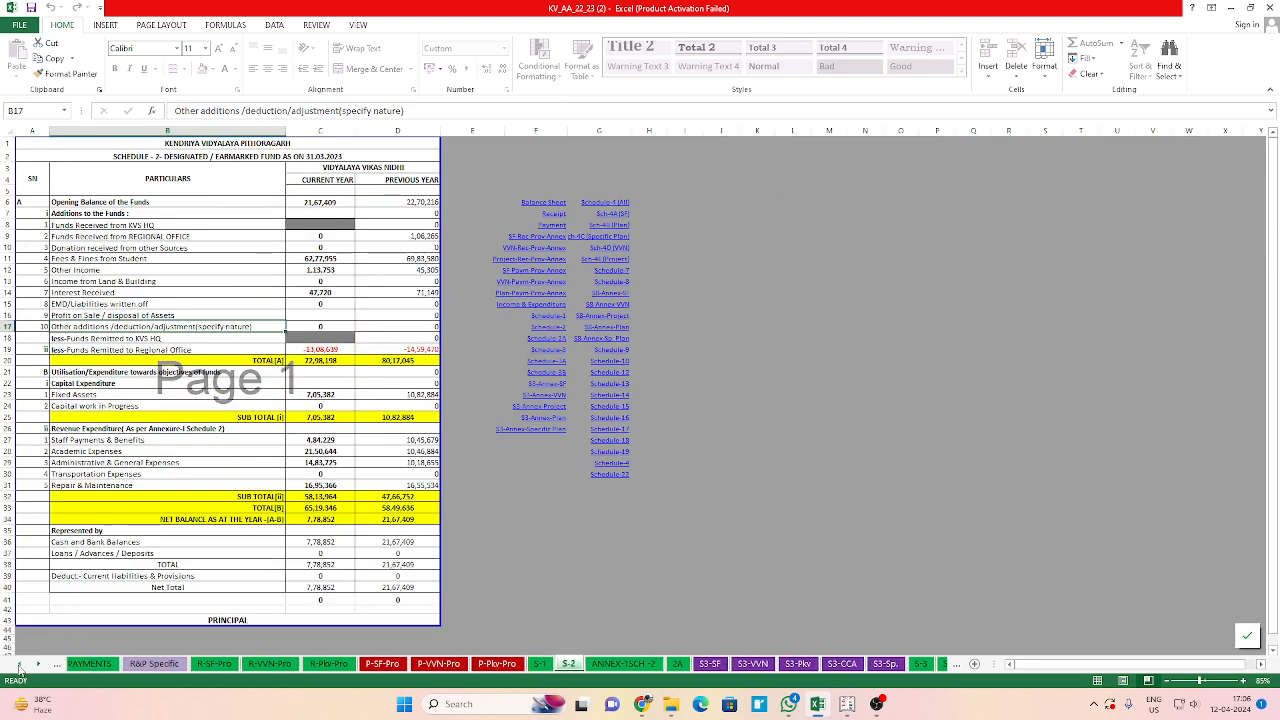
{"action": "left_click", "coordinate": [18, 664]}
{"action": "left_click", "coordinate": [18, 664]}
{"action": "left_click", "coordinate": [194, 664]}
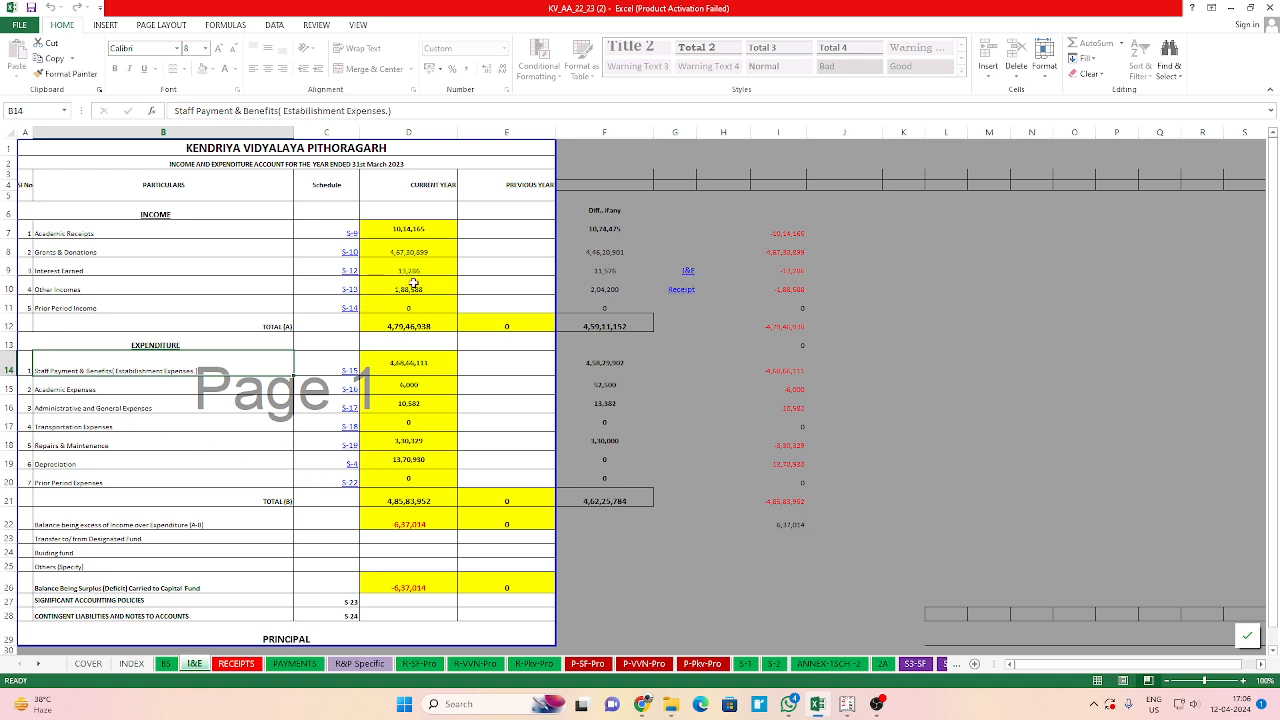
{"action": "left_click", "coordinate": [424, 386]}
{"action": "left_click_drag", "start_coordinate": [424, 386], "coordinate": [413, 403]}
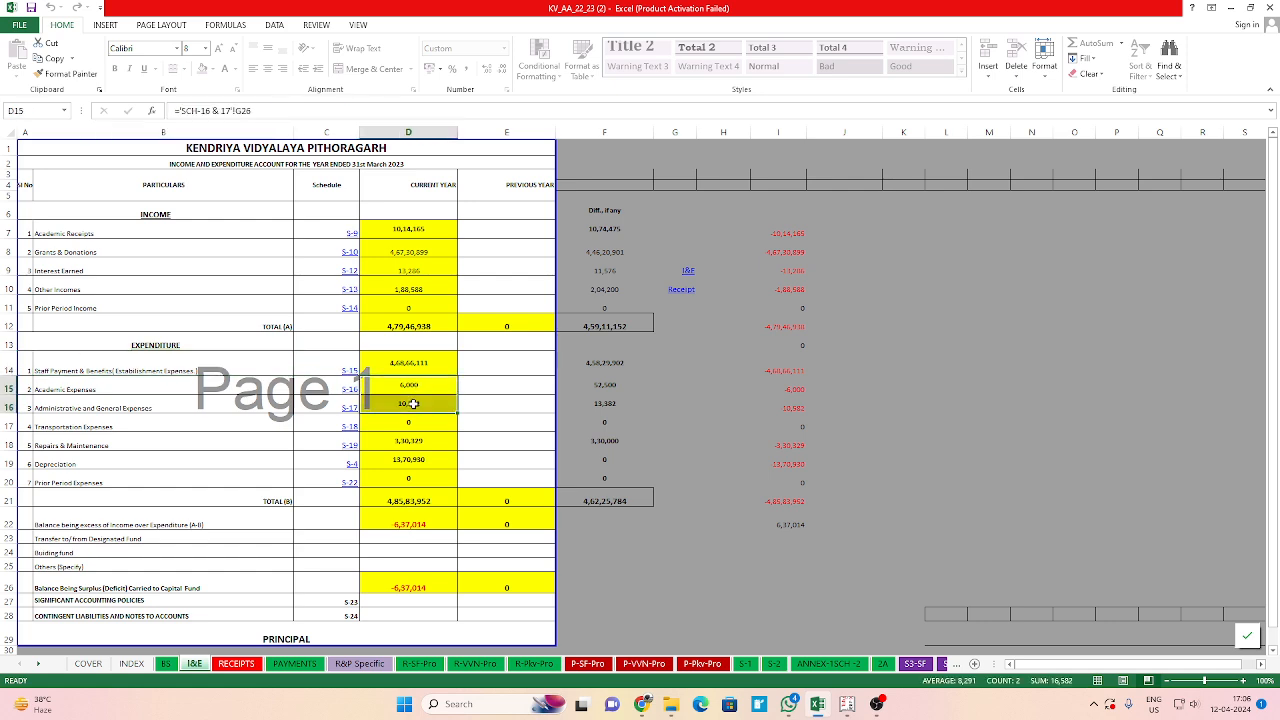
{"action": "left_click", "coordinate": [415, 404]}
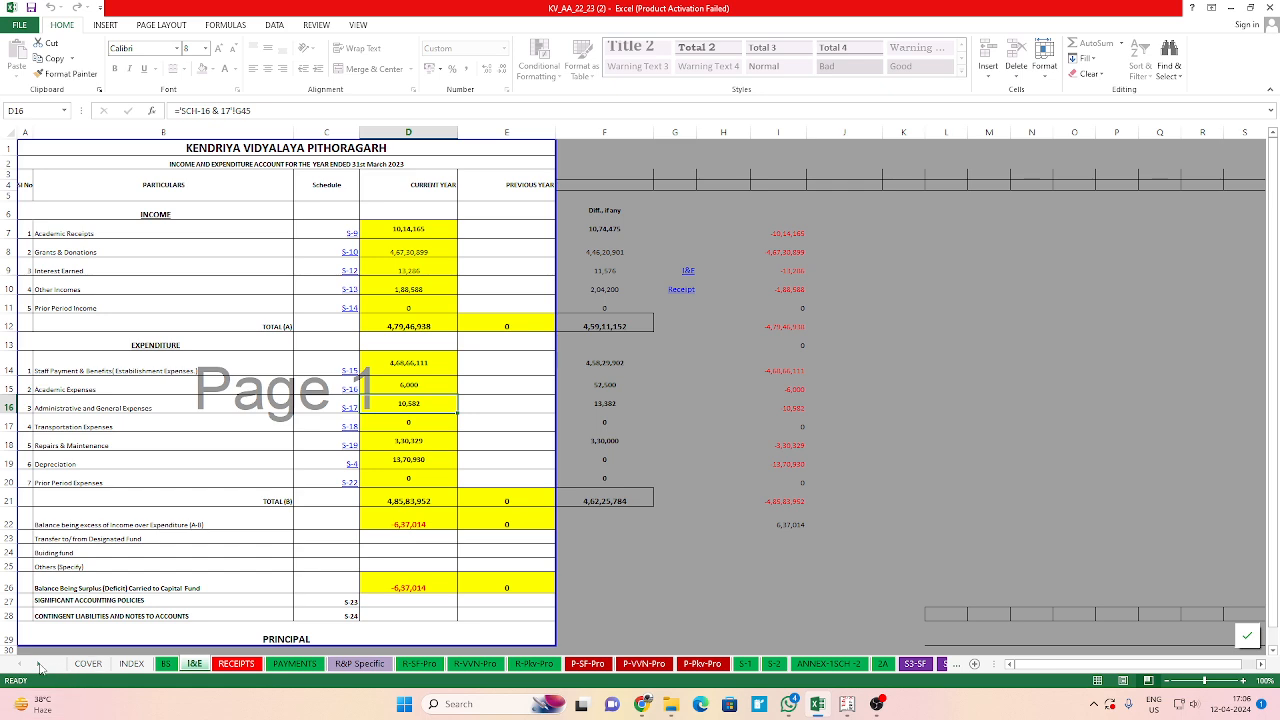
{"action": "left_click_drag", "start_coordinate": [40, 668], "coordinate": [40, 668]}
{"action": "left_click", "coordinate": [820, 664]}
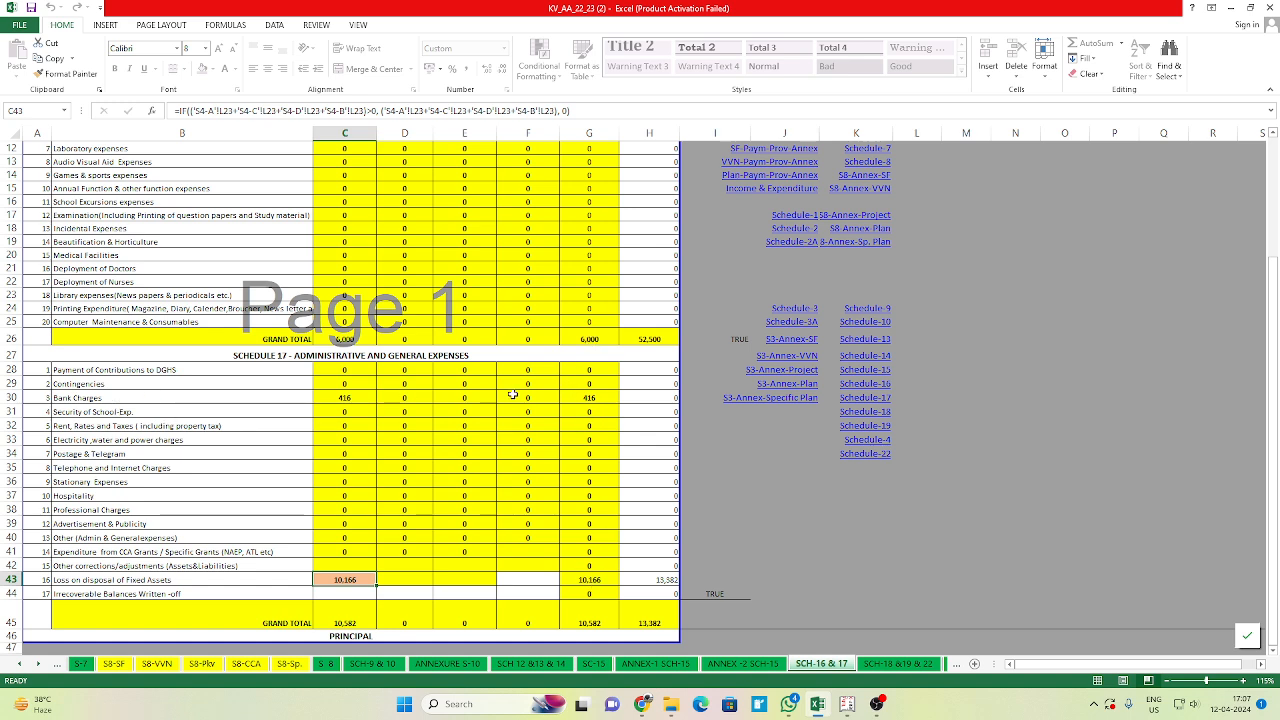
- Check the Bank Charges total in G30, loss on disposal in G43, and Schedule 17 total in G45
{"action": "left_click", "coordinate": [607, 396]}
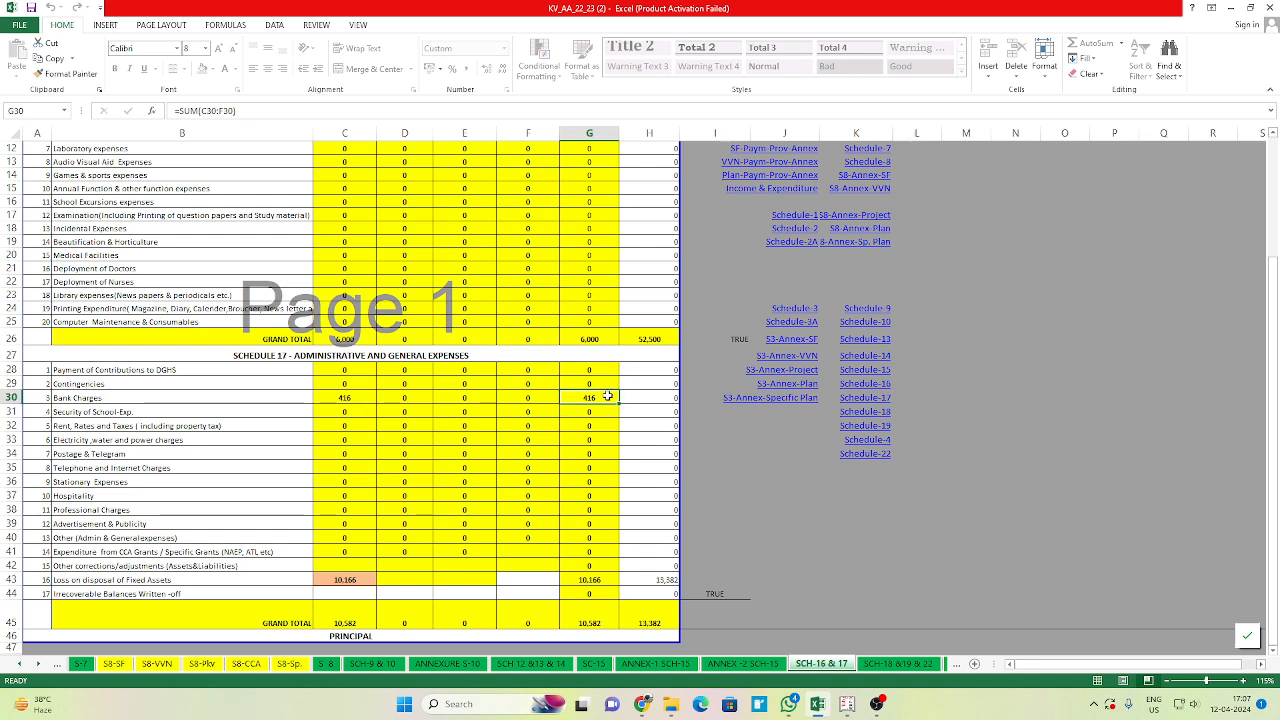
{"action": "left_click", "coordinate": [612, 580]}
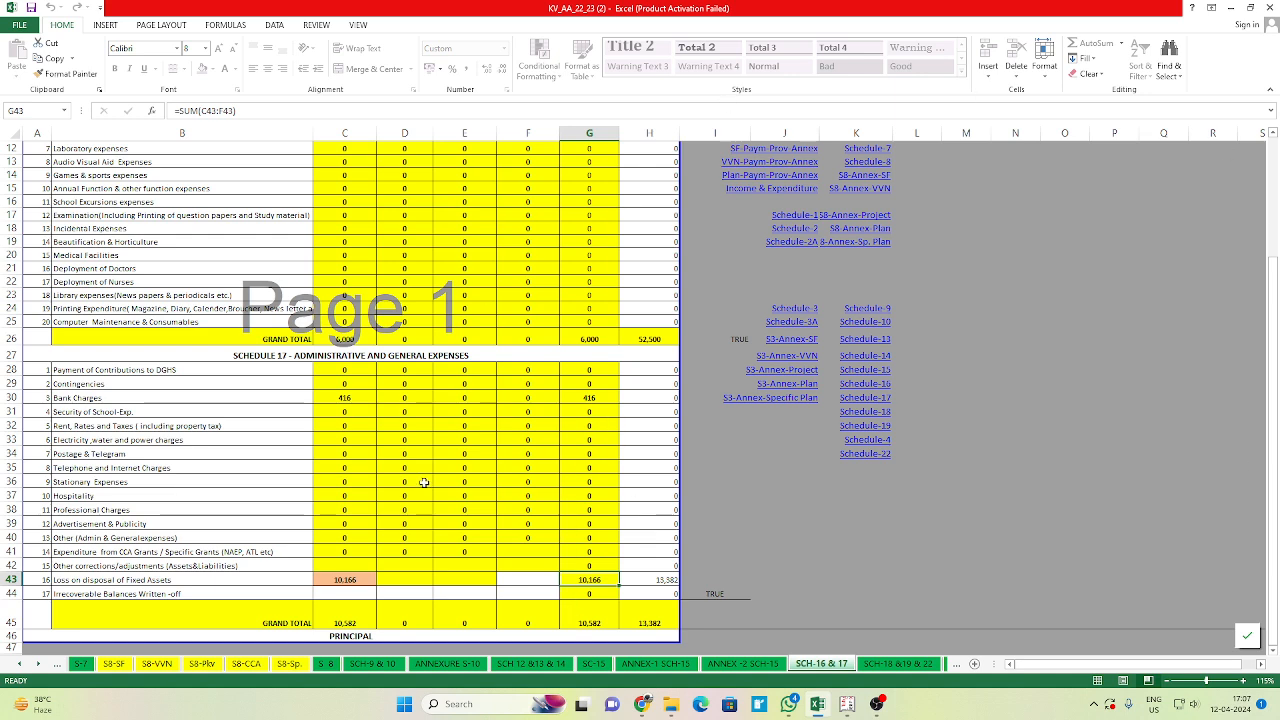
{"action": "left_click", "coordinate": [37, 664]}
{"action": "left_click", "coordinate": [37, 664]}
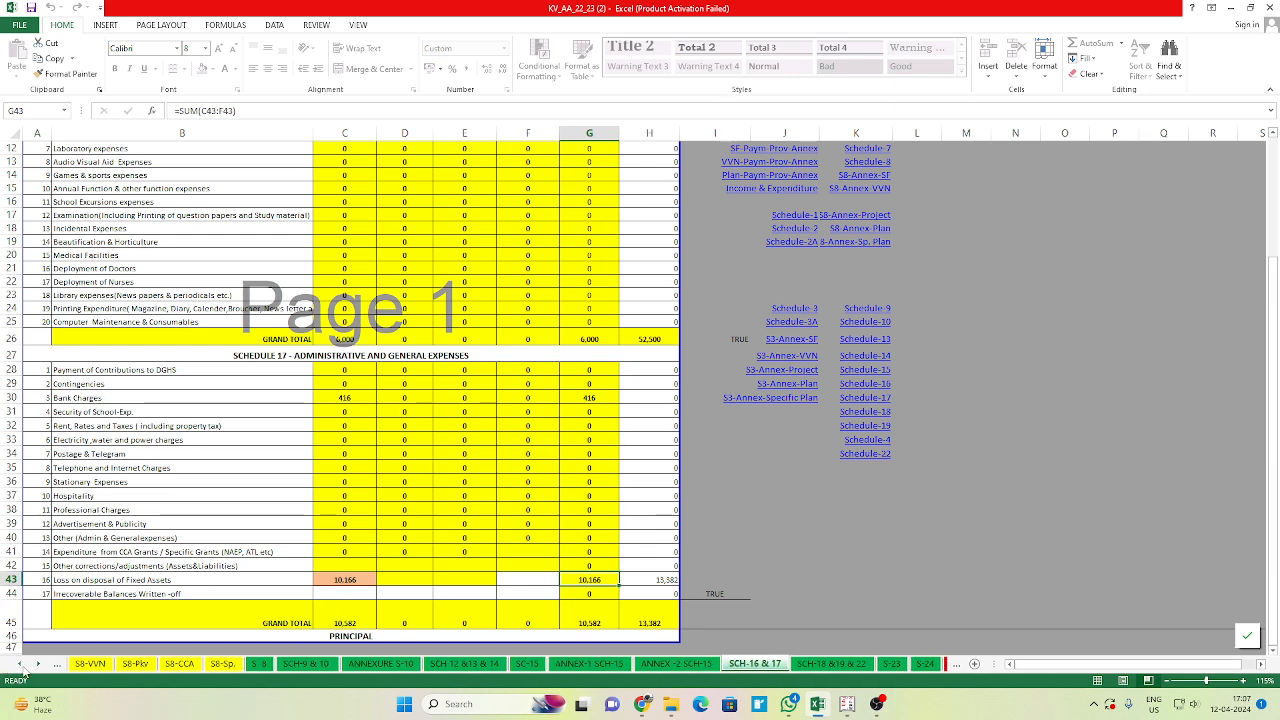
{"action": "left_click", "coordinate": [589, 622]}
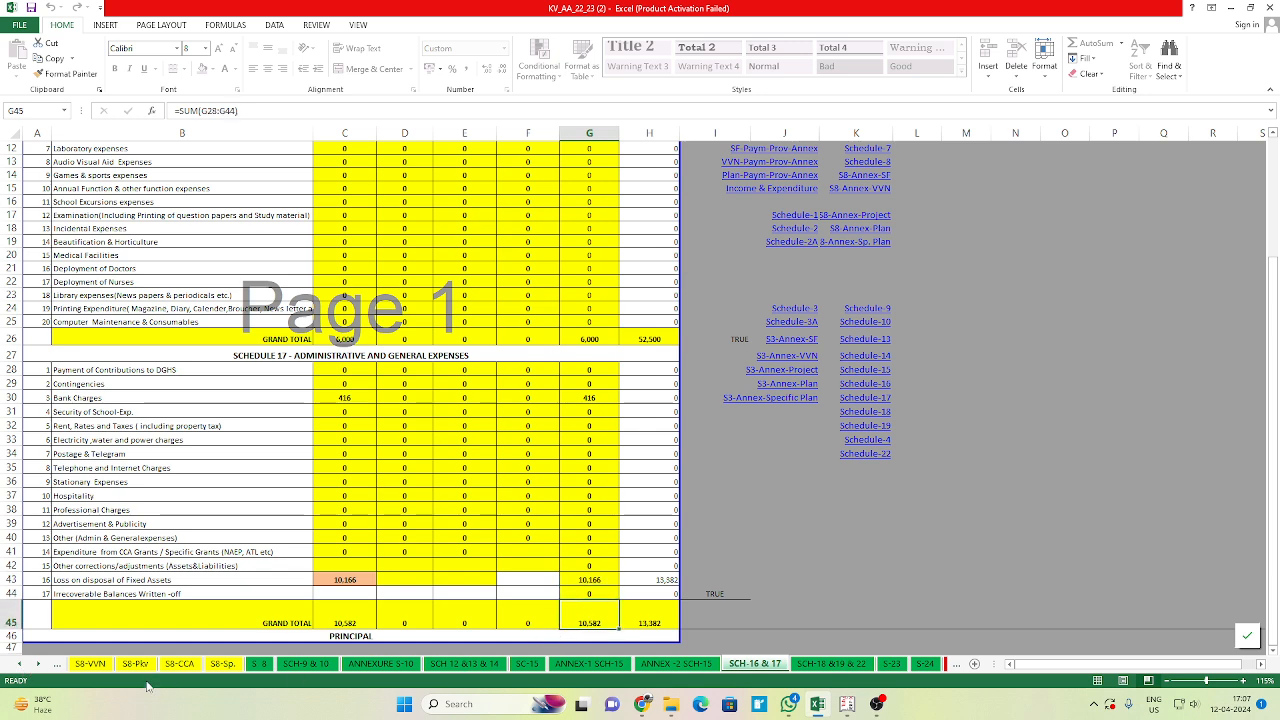
- Review the I&E sheet, then return to the Tally journal voucher SF/JV/22/39
{"action": "left_click", "coordinate": [18, 665]}
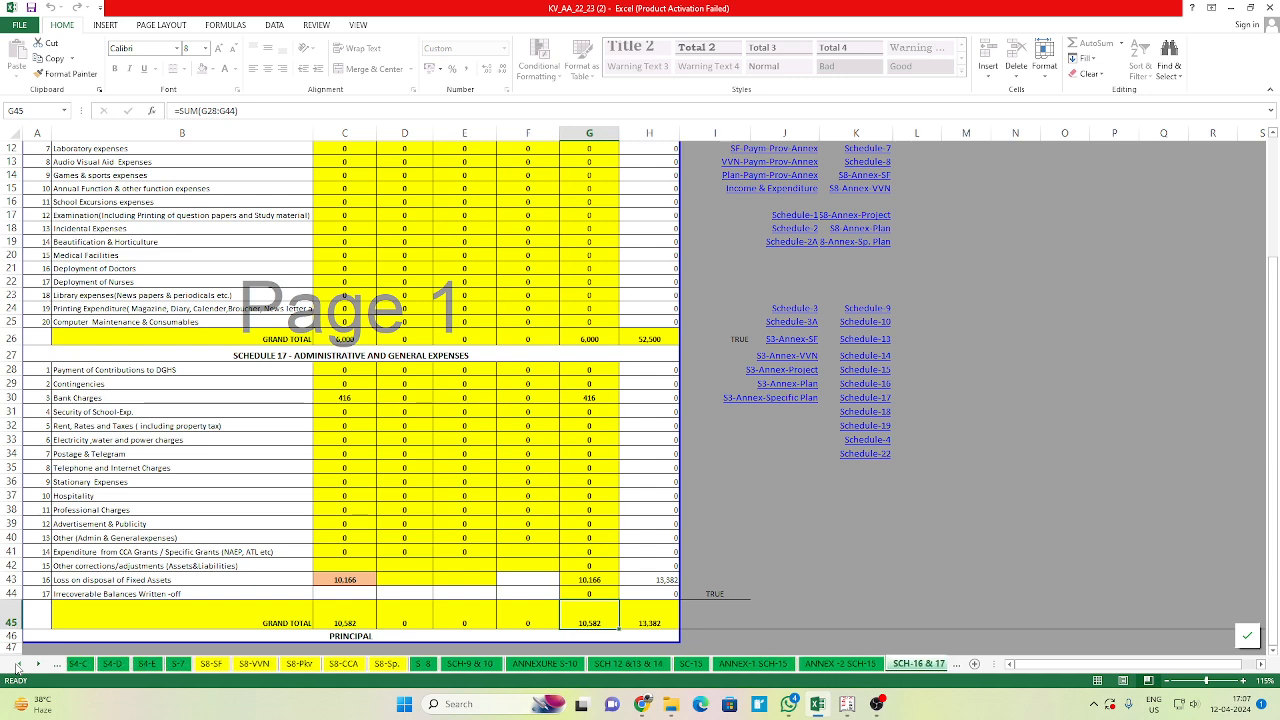
{"action": "left_click", "coordinate": [18, 665]}
{"action": "left_click", "coordinate": [18, 665]}
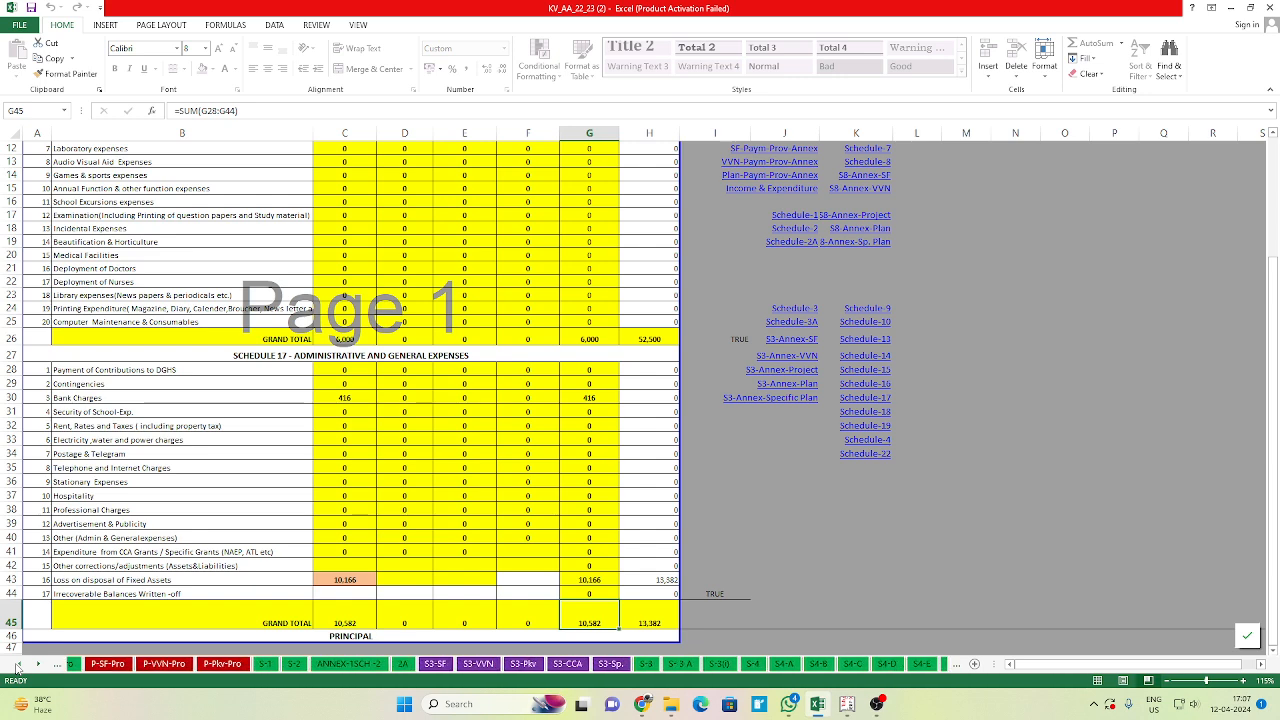
{"action": "left_click", "coordinate": [18, 665]}
{"action": "left_click", "coordinate": [18, 665]}
{"action": "left_click", "coordinate": [18, 665]}
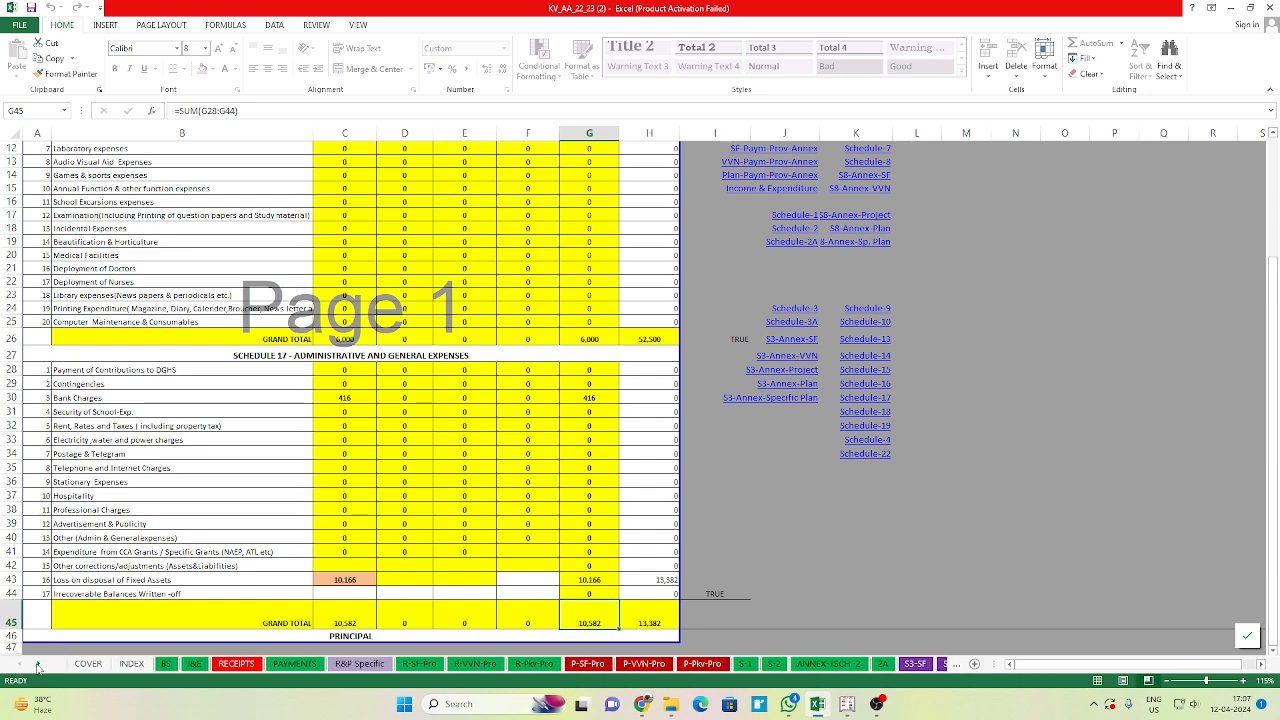
{"action": "left_click", "coordinate": [195, 664]}
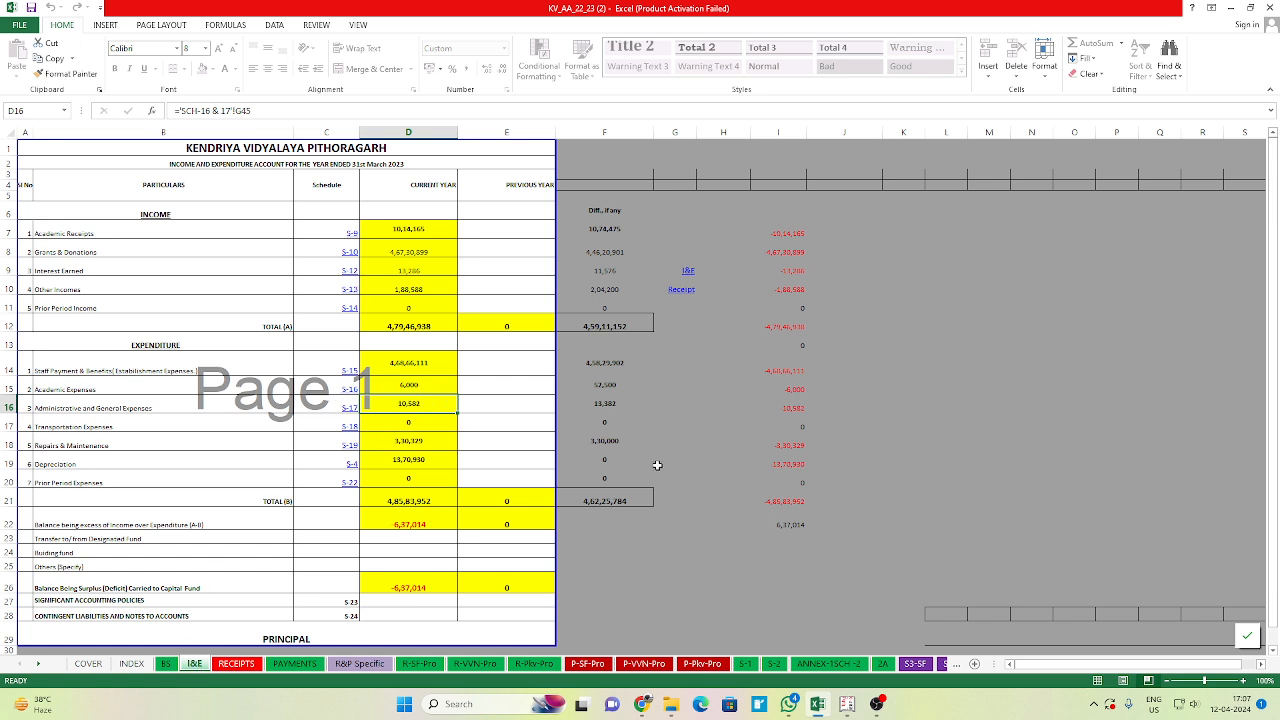
{"action": "left_click", "coordinate": [847, 704]}
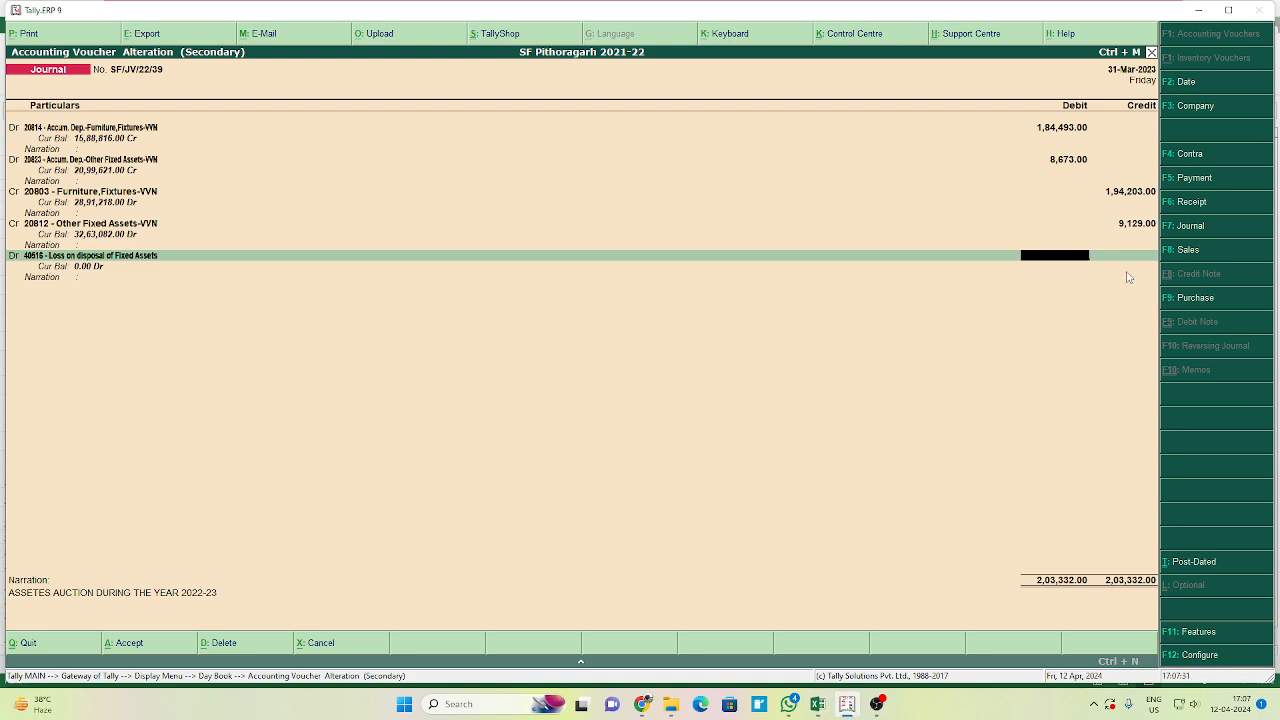
- Quit the journal voucher without changes and open the Income and Expenditure Statement
{"action": "key", "text": "Escape"}
{"action": "key", "text": "y"}
{"action": "key", "text": "Escape"}
{"action": "key", "text": "Escape"}
{"action": "key", "text": "Escape"}
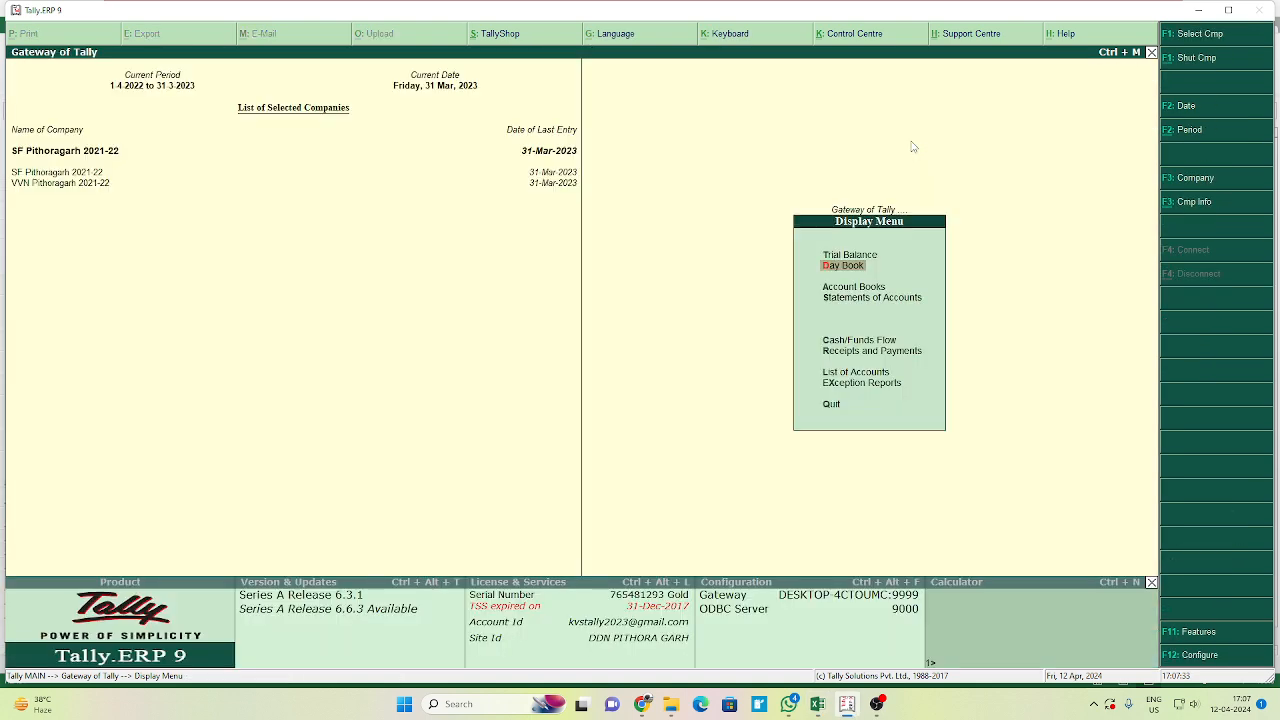
{"action": "key", "text": "n"}
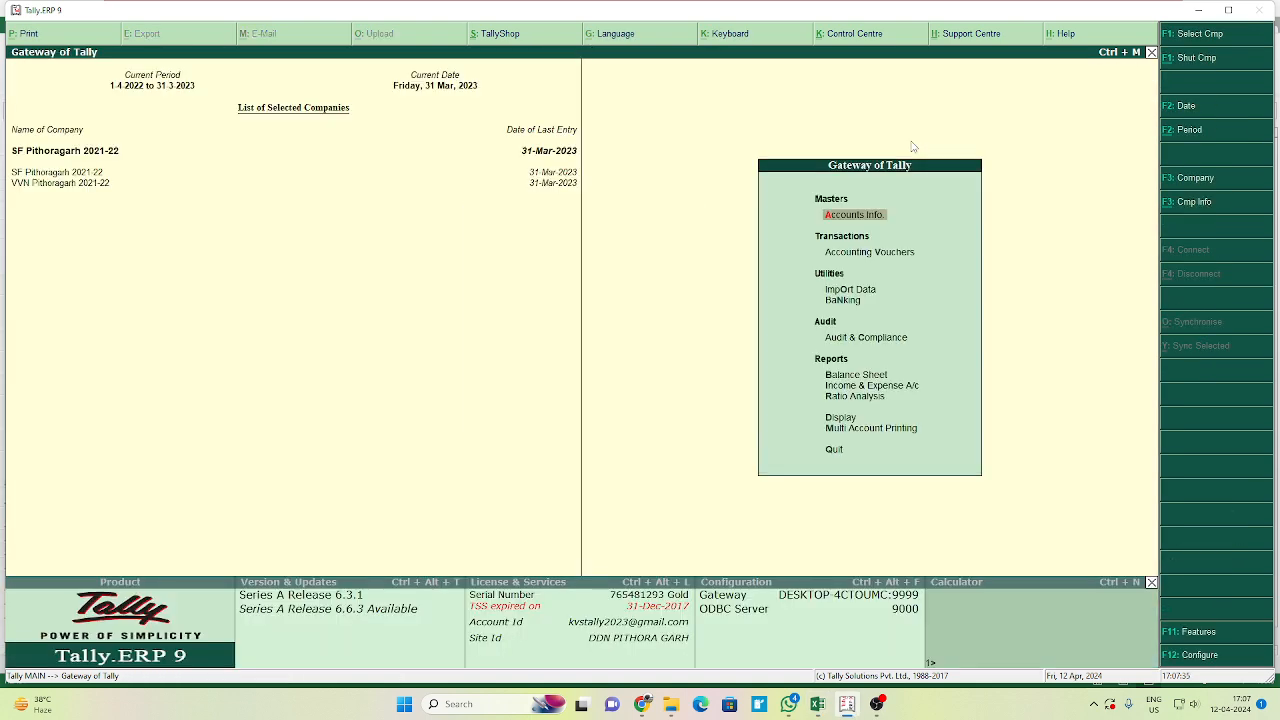
{"action": "key", "text": "p"}
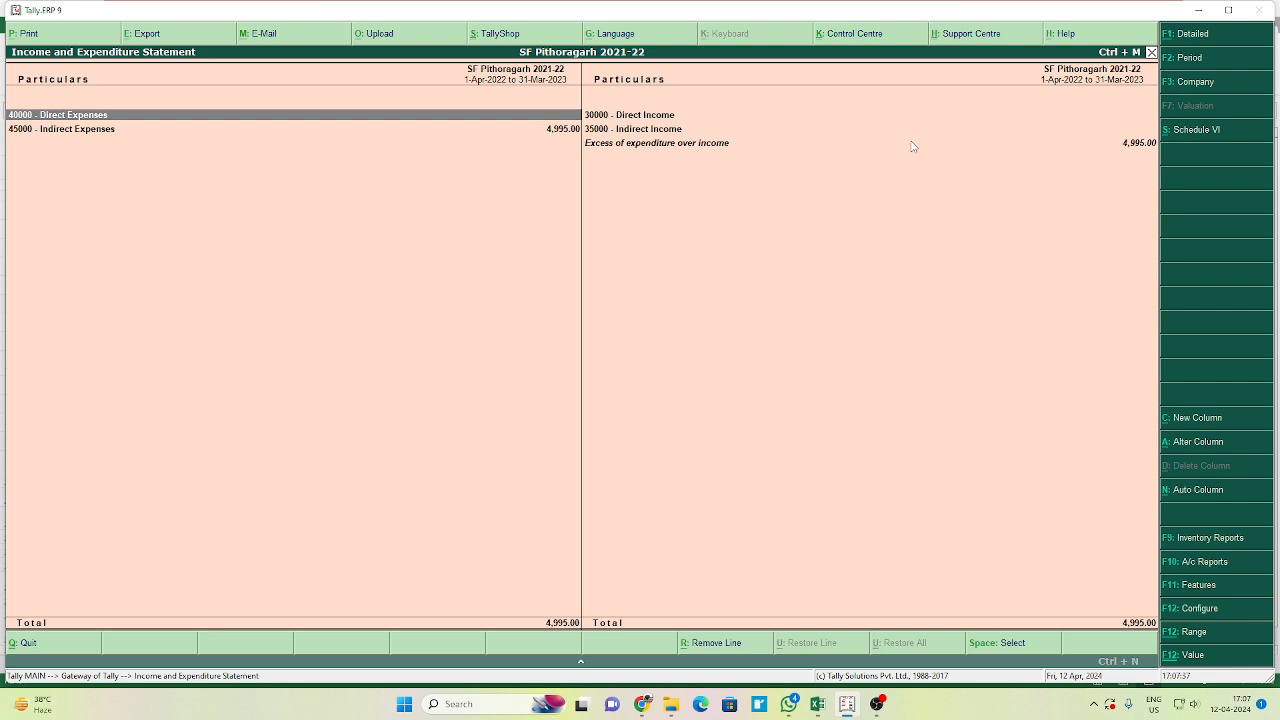
- Drill from Indirect Expenses through 45100 Depreciation Current Year to the furniture depreciation March vouchers
{"action": "key", "text": "Down"}
{"action": "key", "text": "Return"}
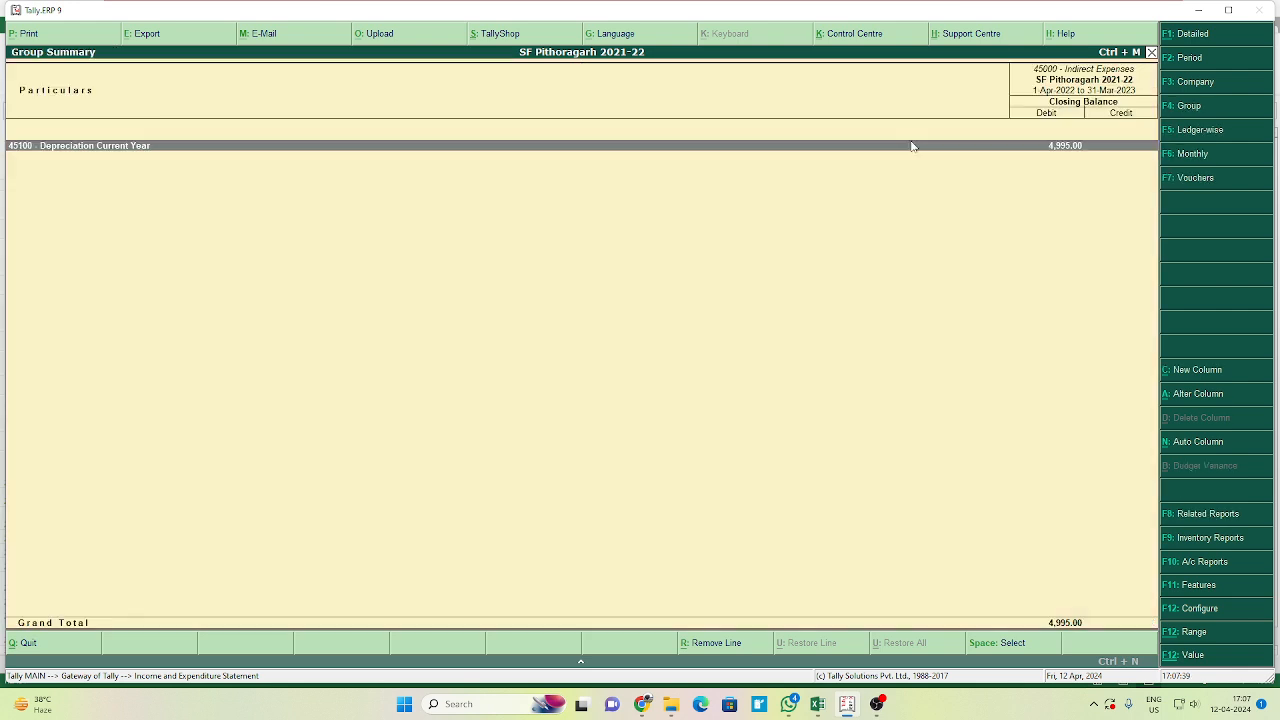
{"action": "key", "text": "Return"}
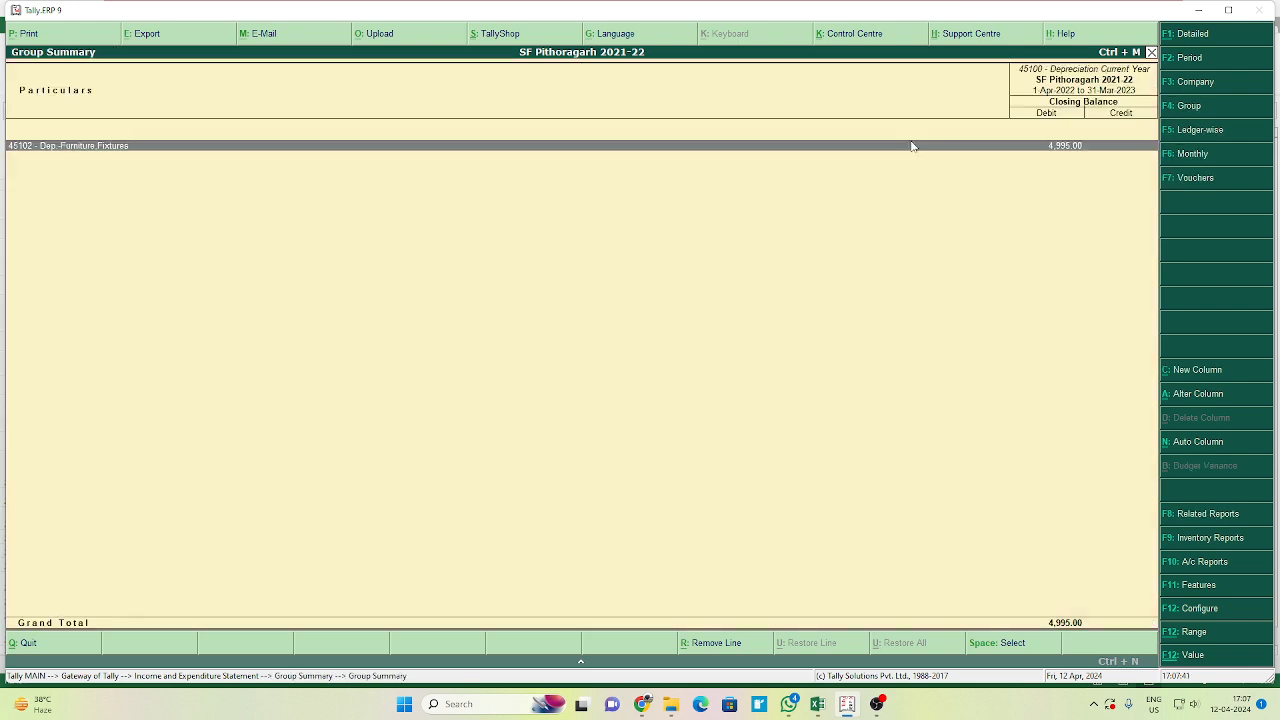
{"action": "key", "text": "Return"}
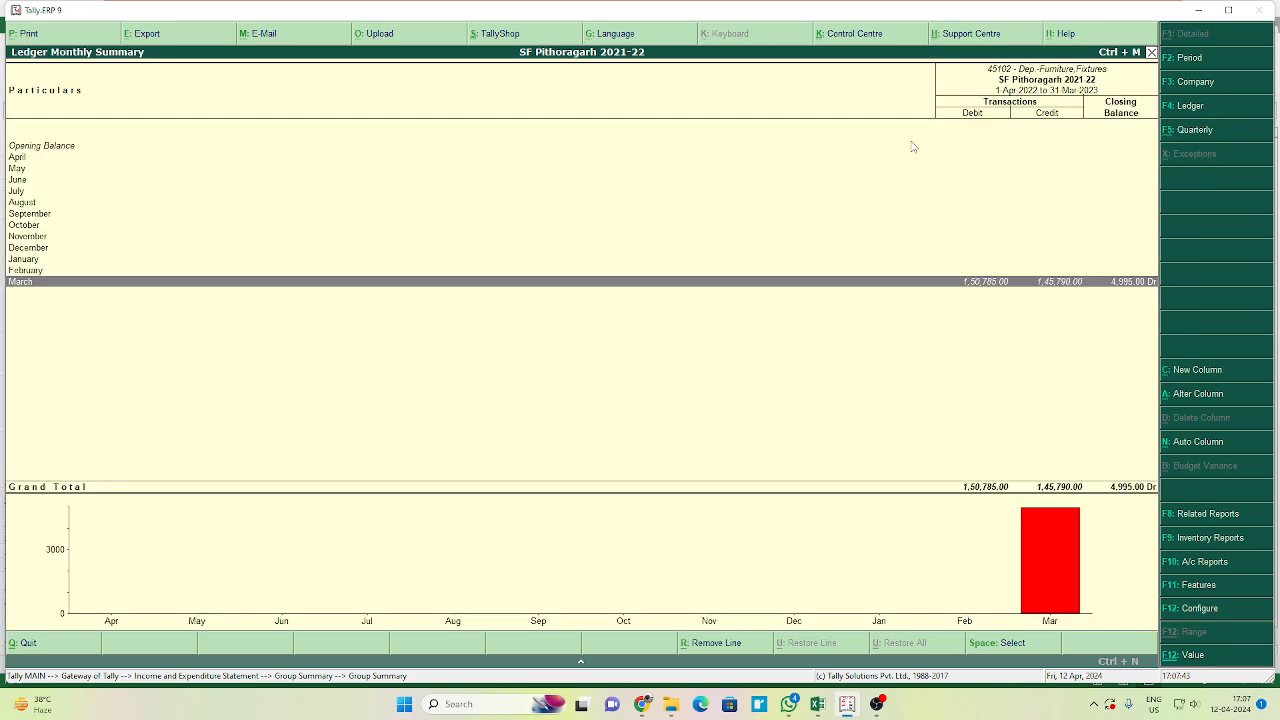
{"action": "key", "text": "Return"}
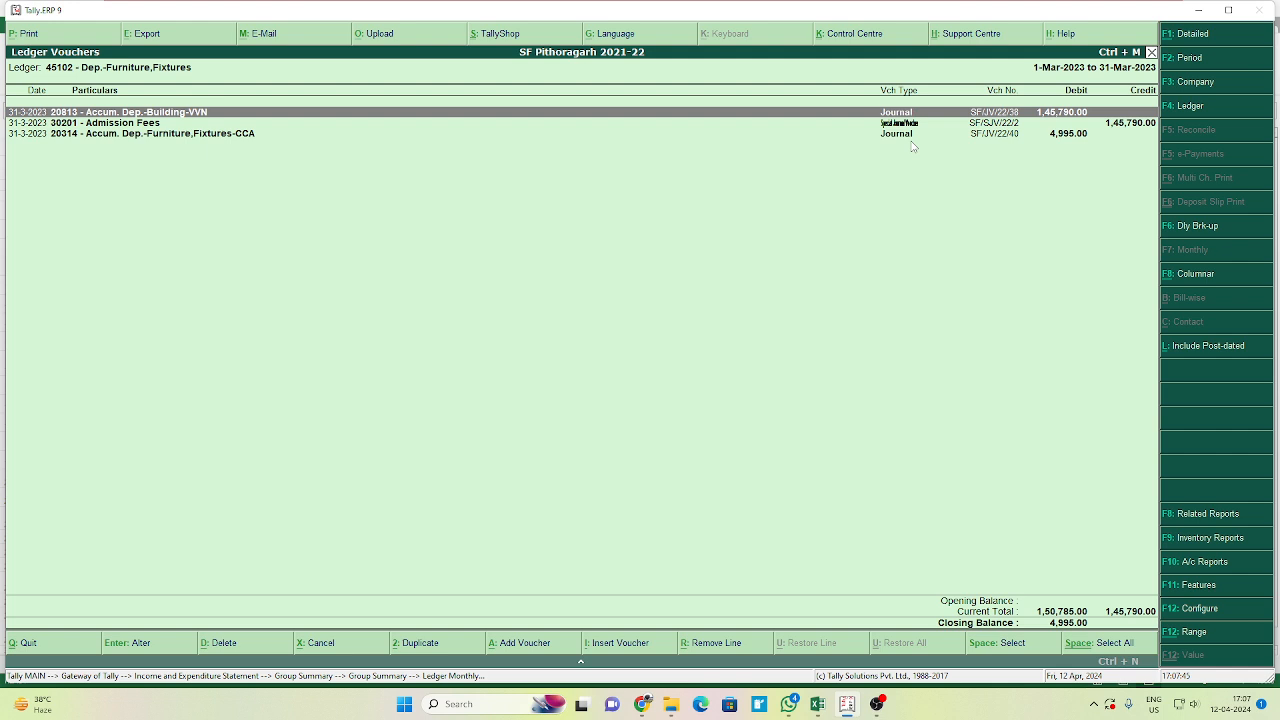
{"action": "key", "text": "Escape"}
{"action": "key", "text": "Escape"}
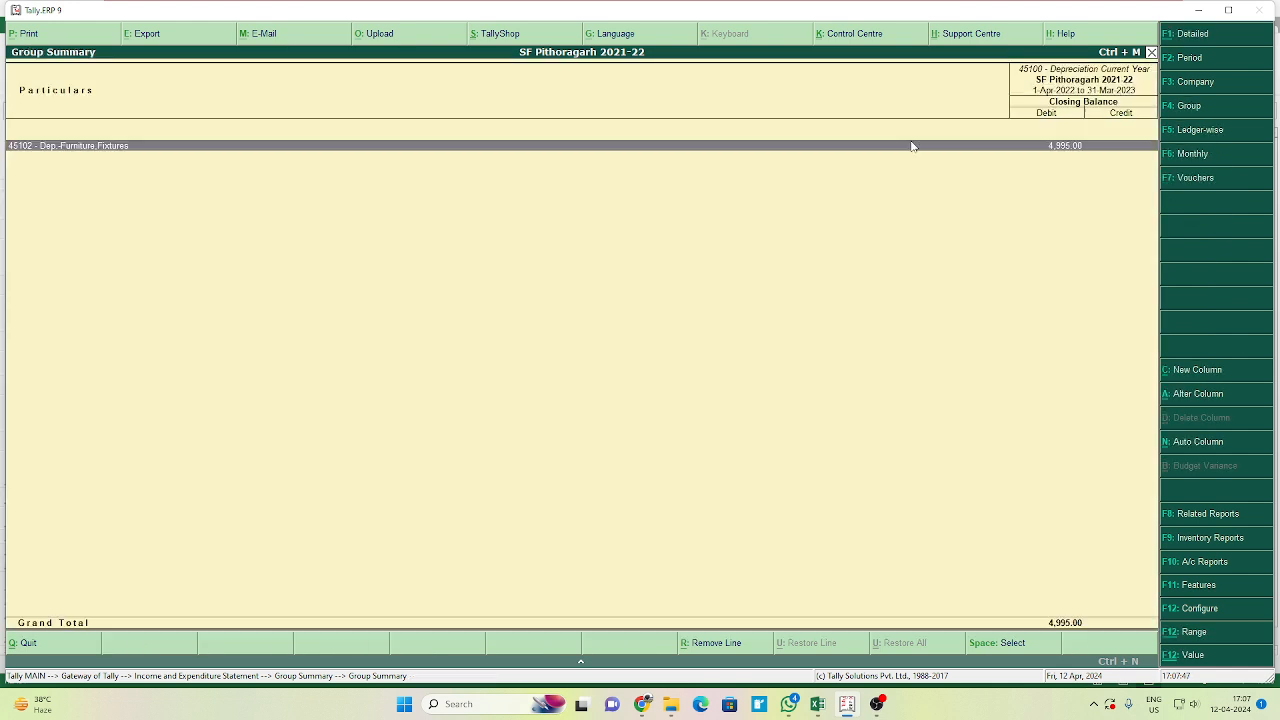
{"action": "key", "text": "Return"}
{"action": "key", "text": "Return"}
{"action": "key", "text": "Return"}
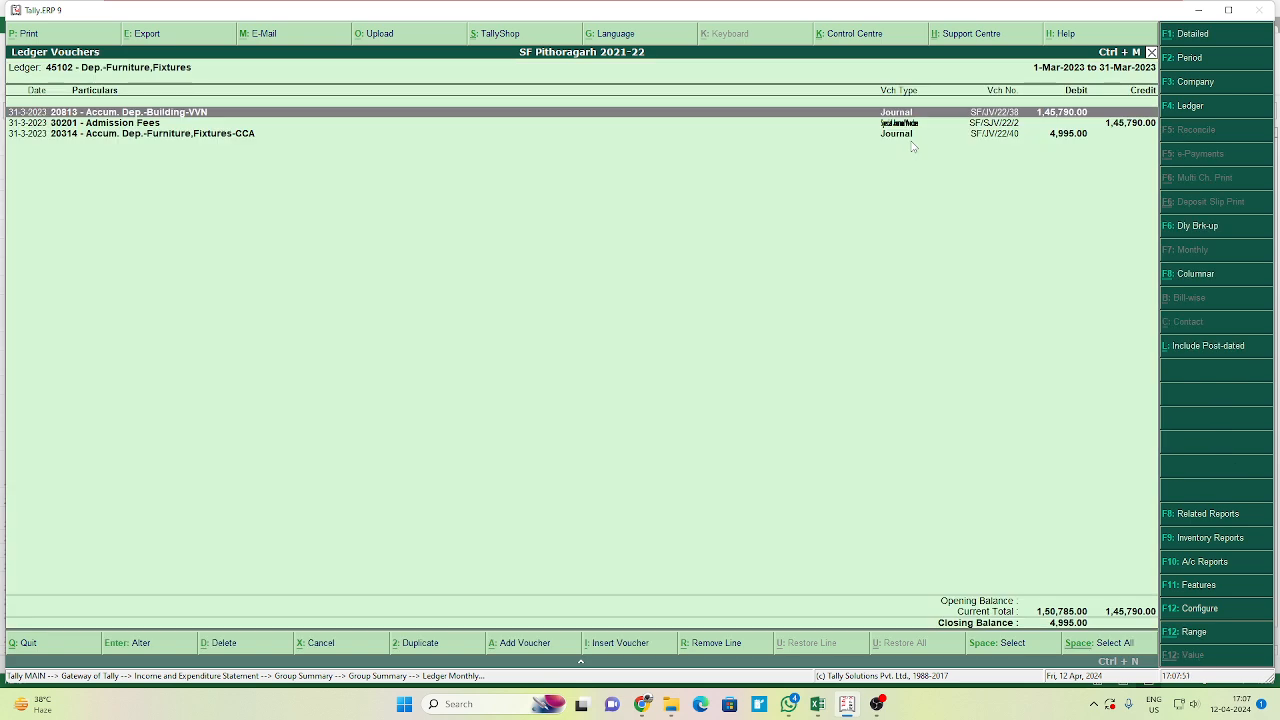
- Delete the duplicate 4,995.00 Furniture,Fixtures-CCA journal SF/JV/22/40 and return to the statement
{"action": "key", "text": "Down"}
{"action": "key", "text": "Down"}
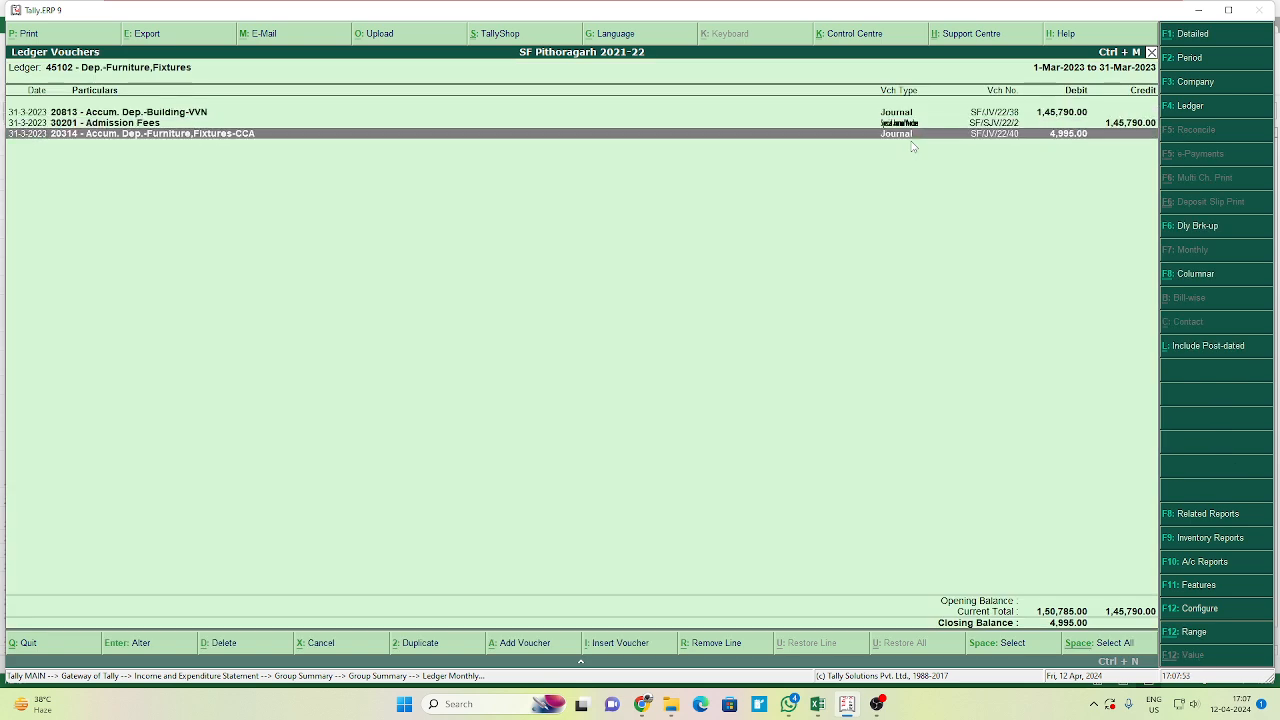
{"action": "key", "text": "space"}
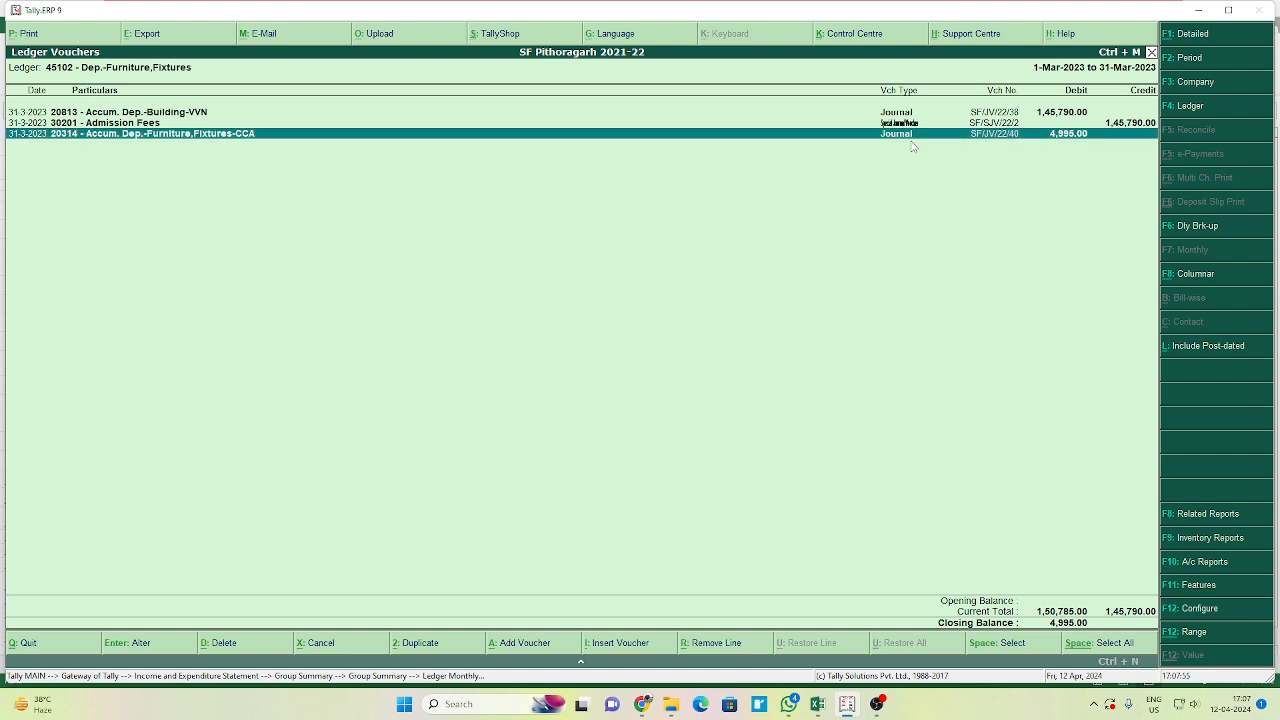
{"action": "key", "text": "alt+d"}
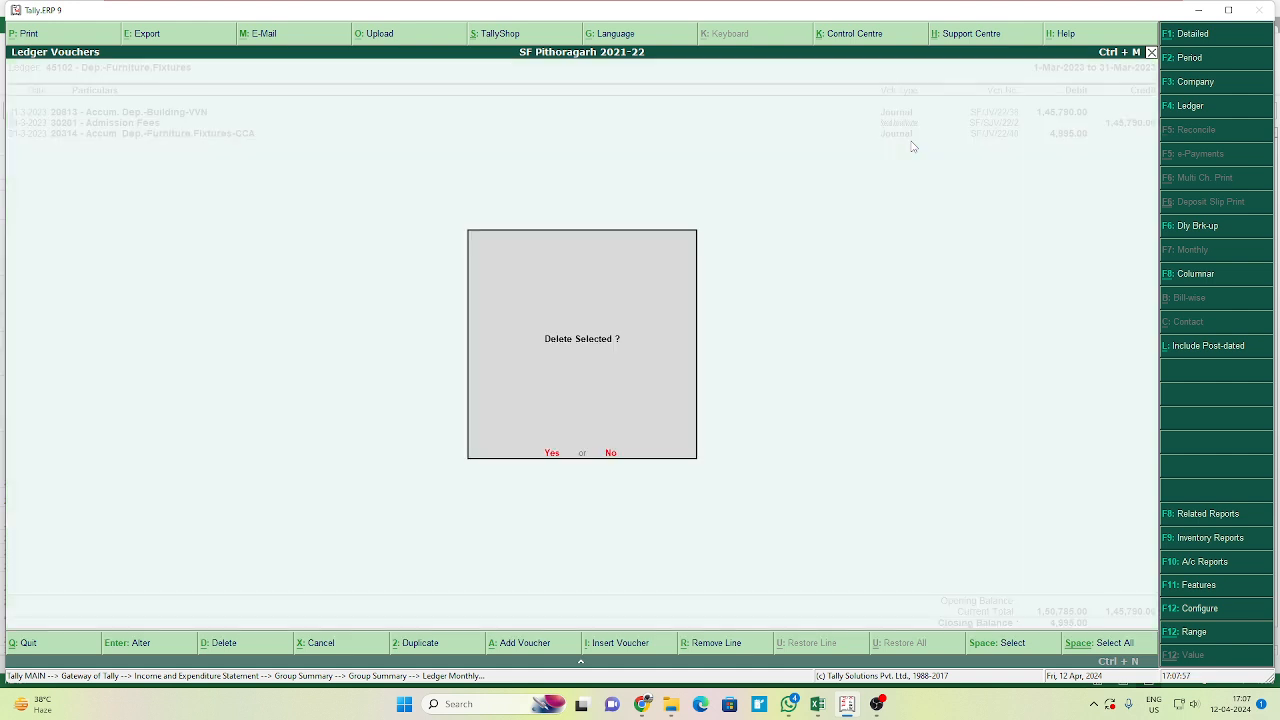
{"action": "key", "text": "y"}
{"action": "key", "text": "Escape"}
{"action": "key", "text": "Escape"}
{"action": "key", "text": "Escape"}
{"action": "key", "text": "Escape"}
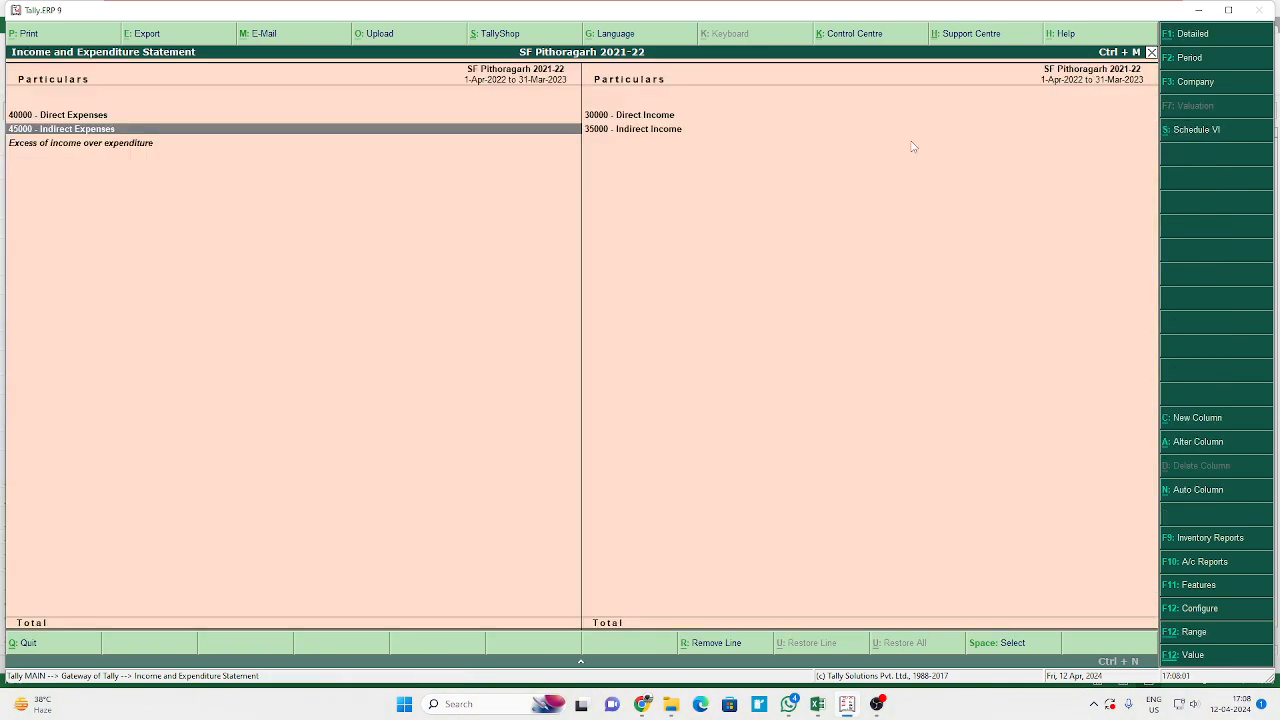
{"action": "key", "text": "Escape"}
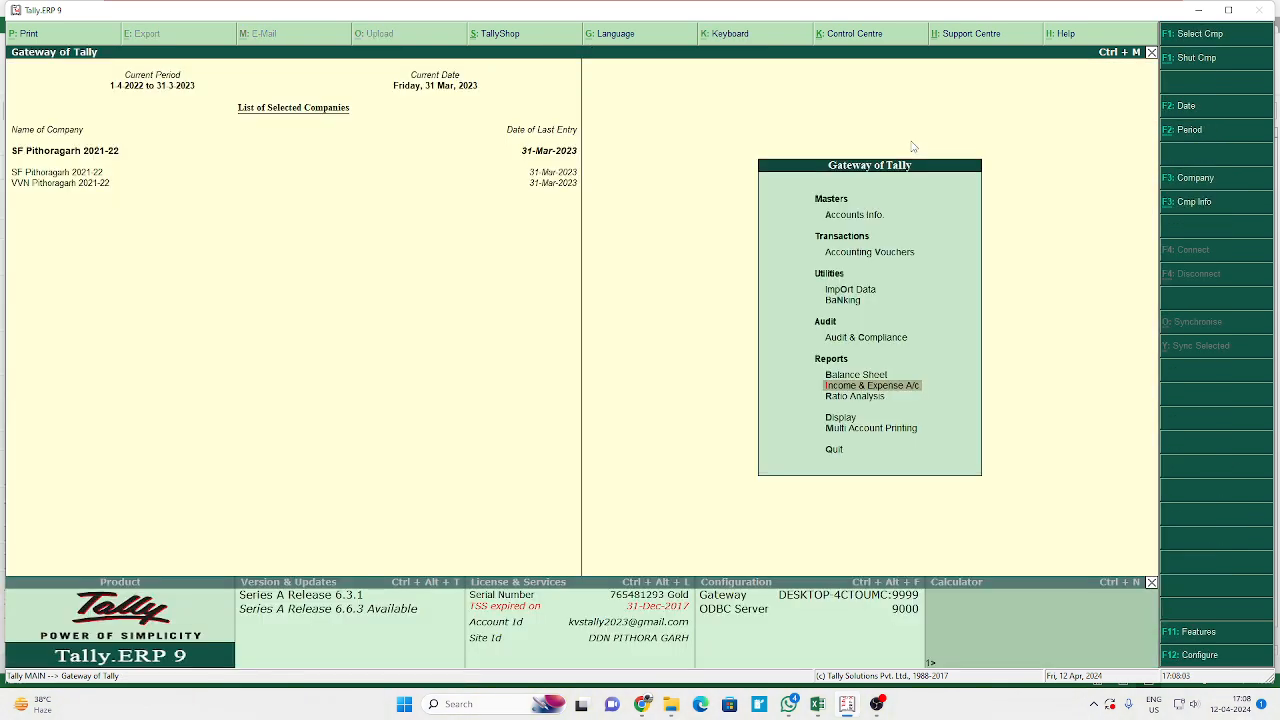
{"action": "key", "text": "Return"}
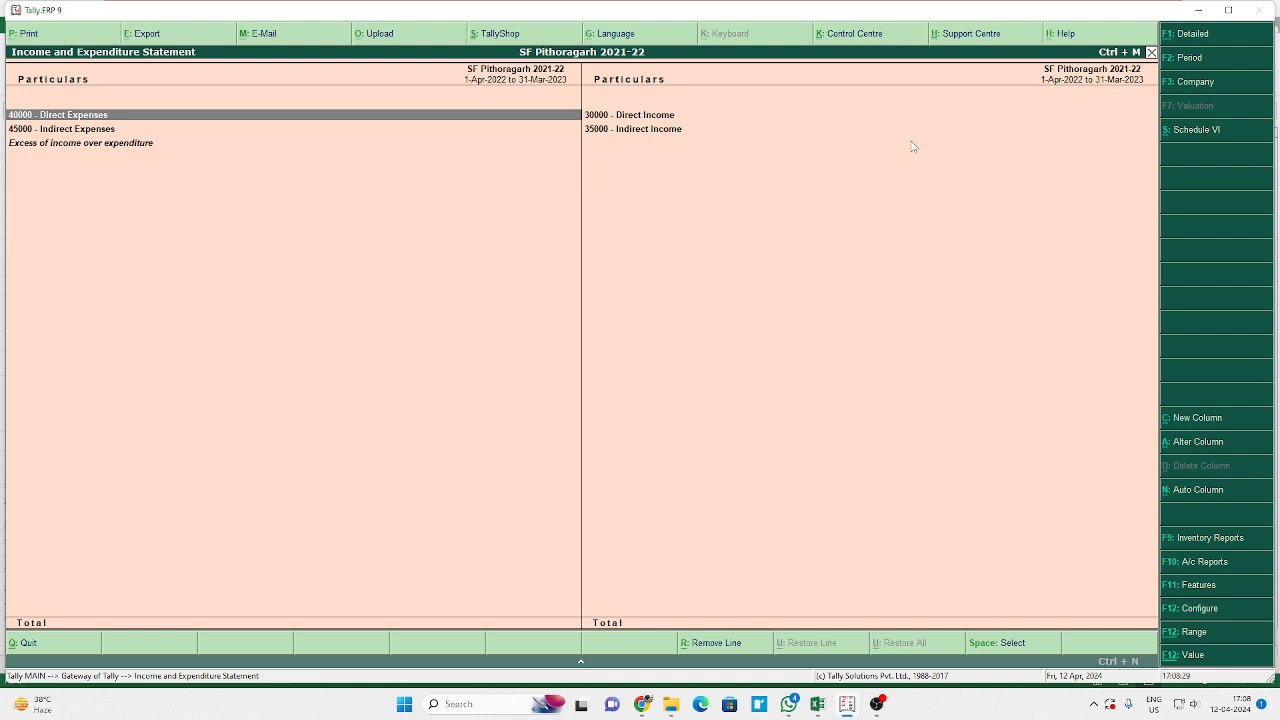
{"action": "key", "text": "Escape"}
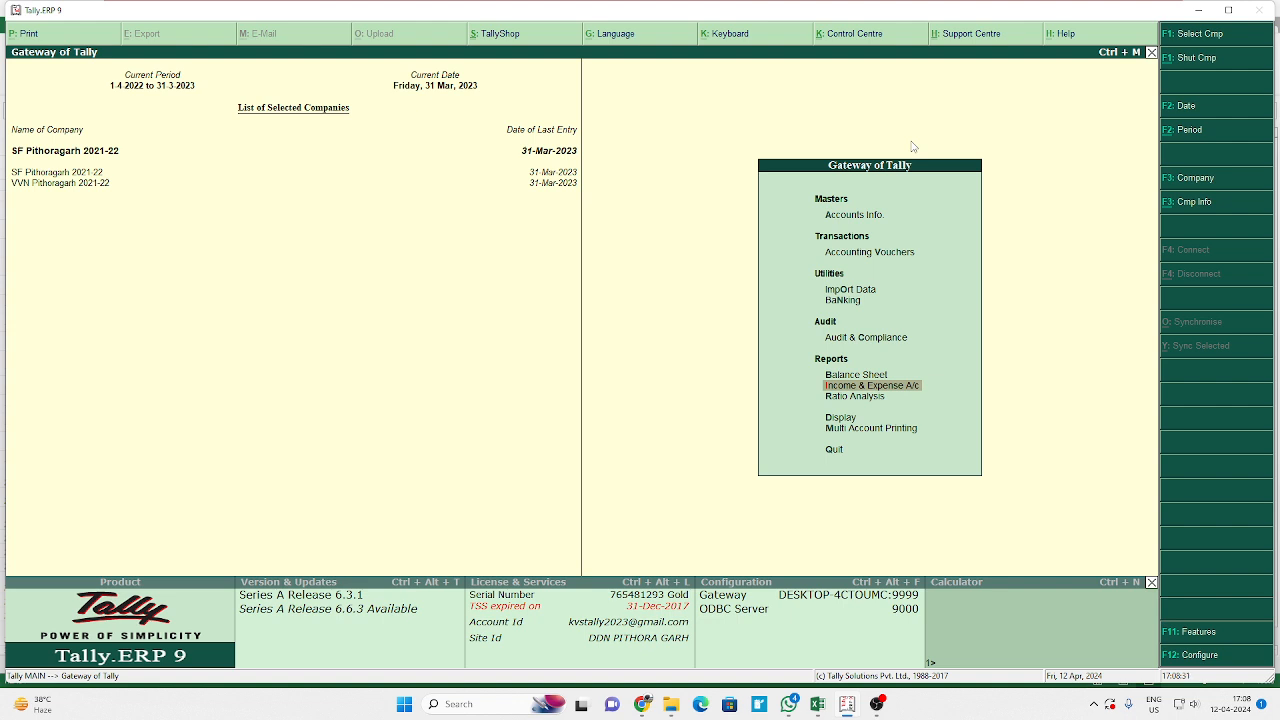
{"action": "key", "text": "Return"}
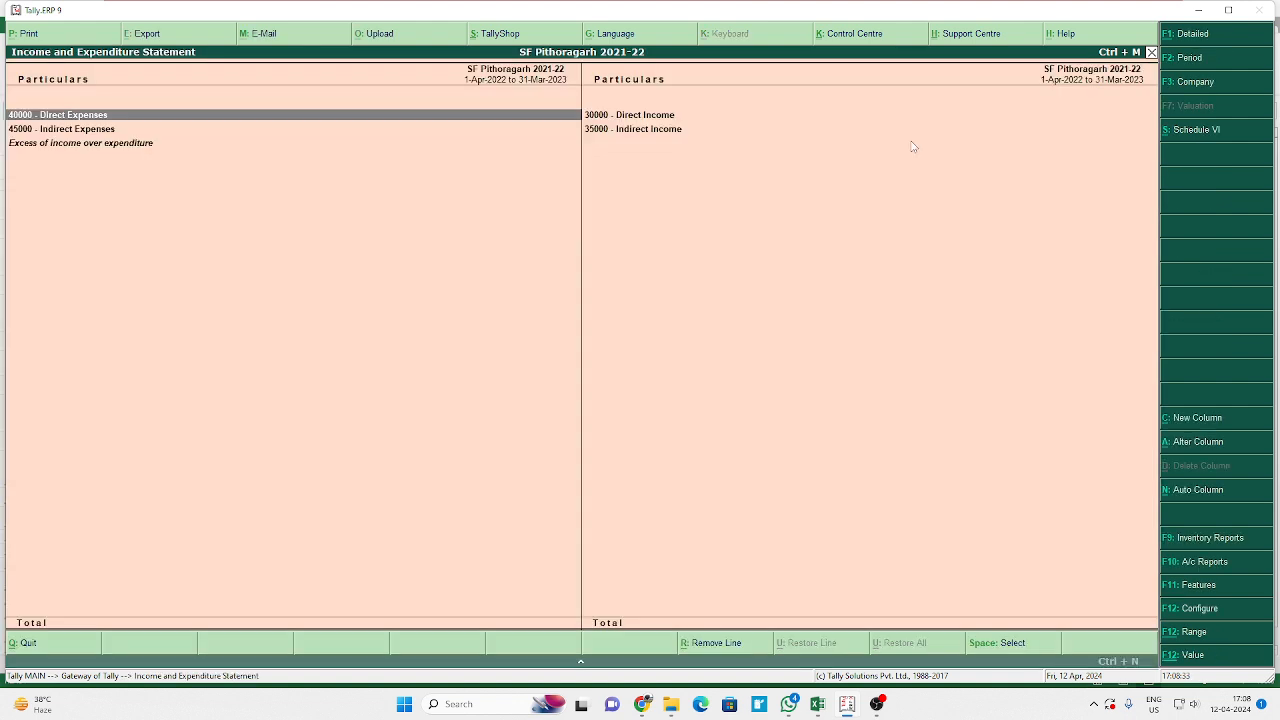
{"action": "key", "text": "Down"}
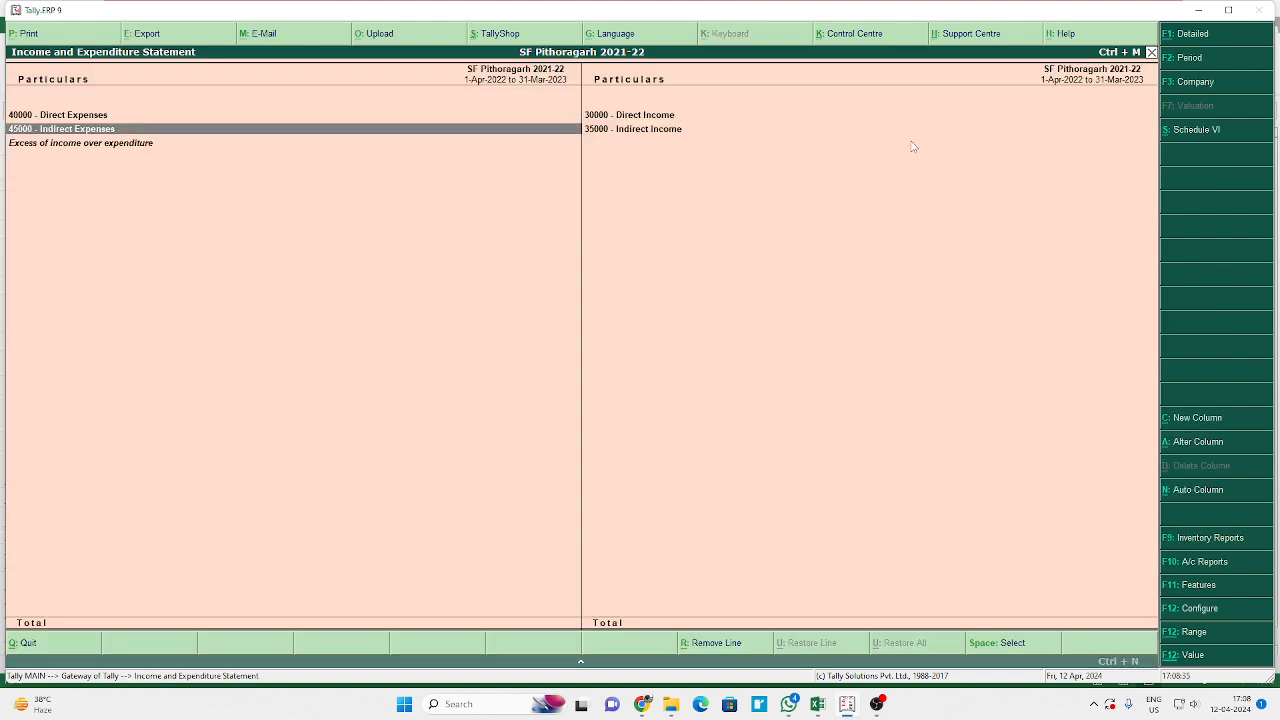
{"action": "key", "text": "Return"}
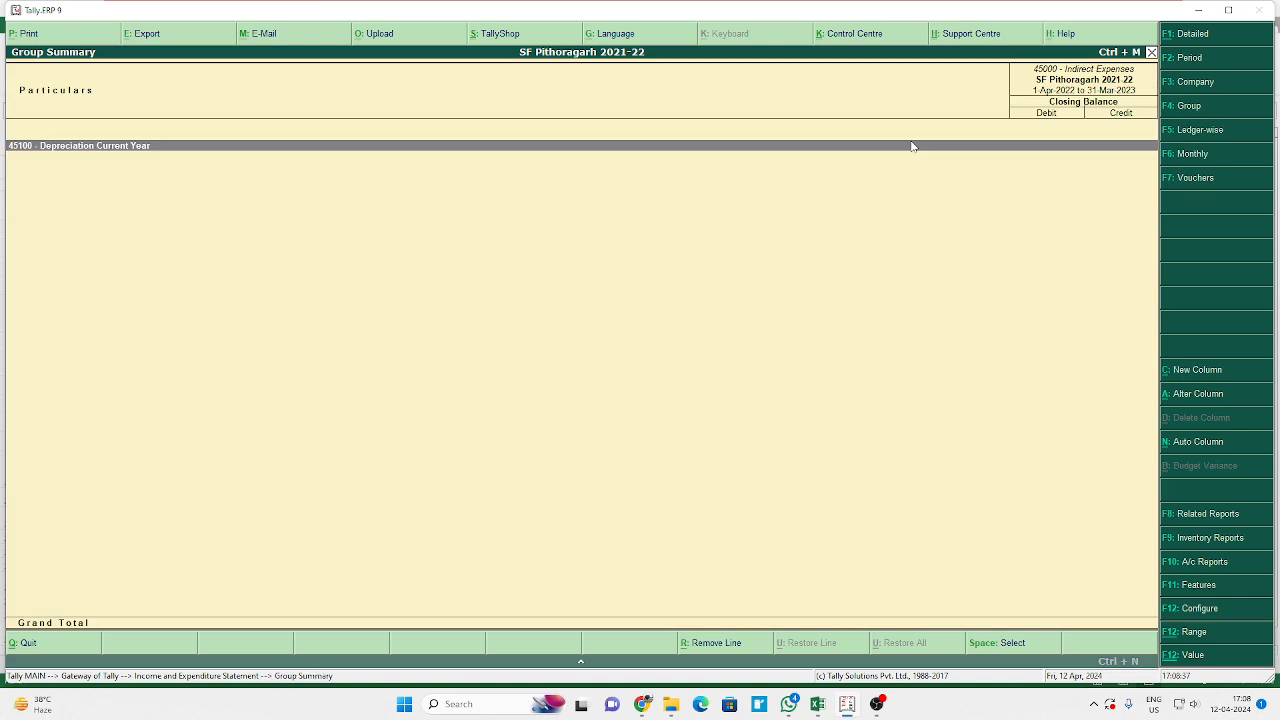
{"action": "key", "text": "Return"}
{"action": "key", "text": "Escape"}
{"action": "key", "text": "Escape"}
{"action": "key", "text": "Escape"}
{"action": "key", "text": "Escape"}
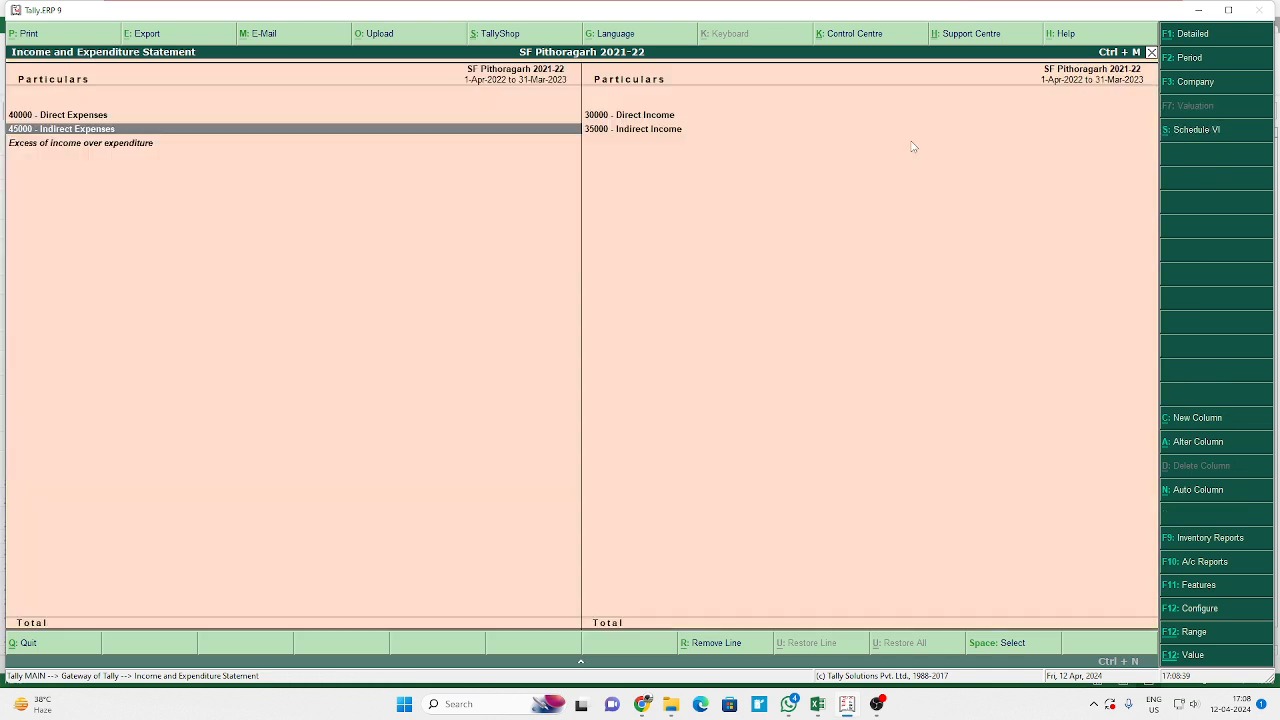
{"action": "key", "text": "Return"}
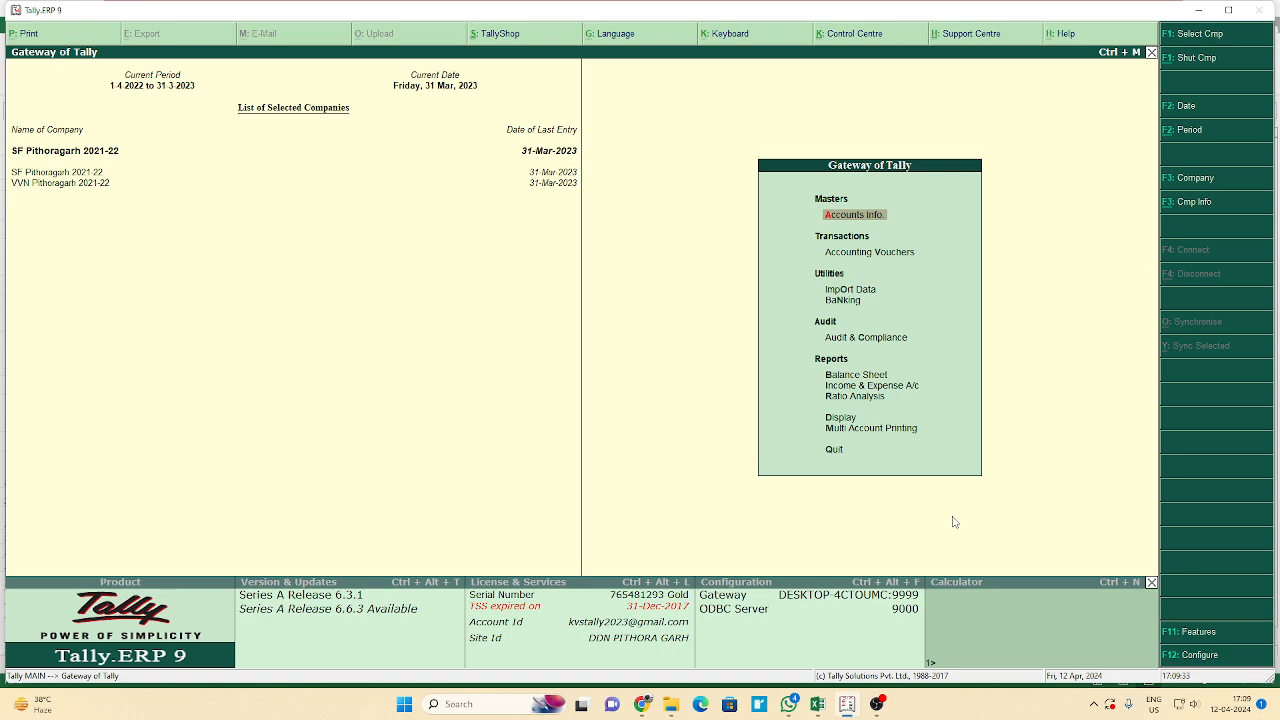
- Bring Tally to the Gateway of Tally for SF Pithoragarh 2021-22, period 1-4-2022 to 31-3-2023
{"action": "left_click", "coordinate": [878, 705]}
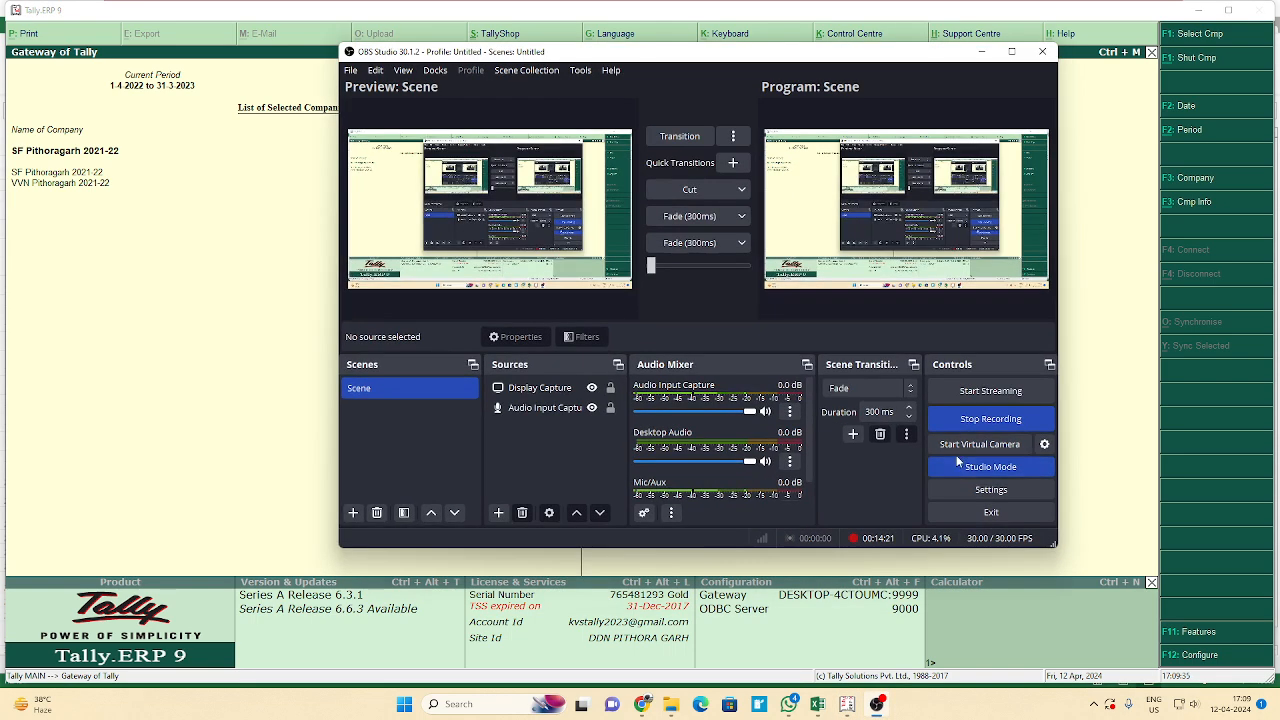